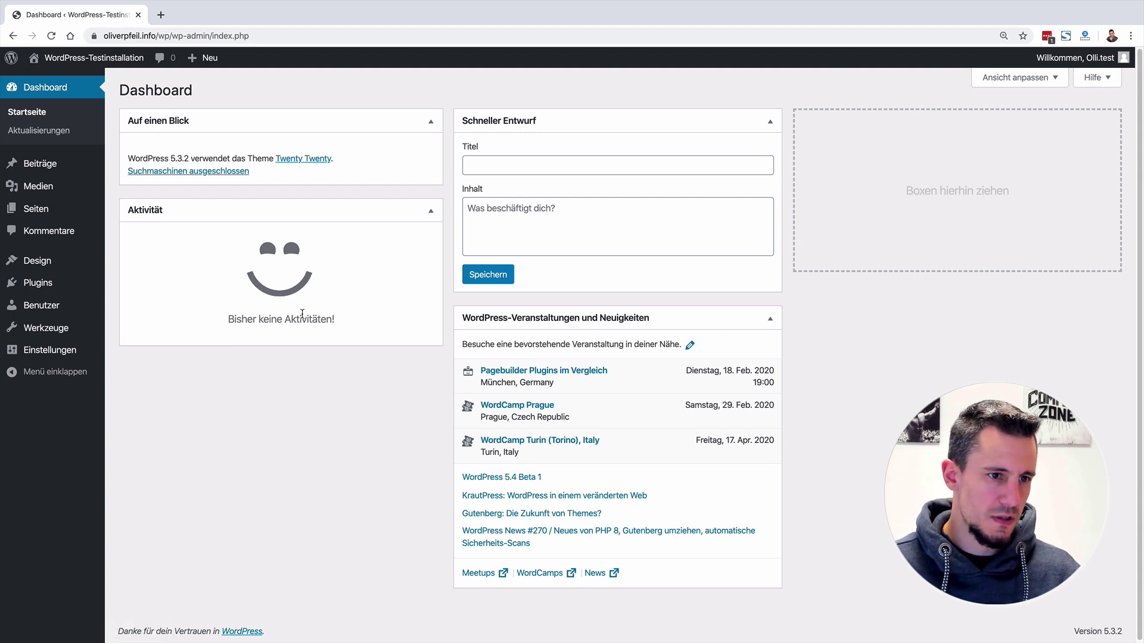
Open the Aktualisierungen page to check the update status of WordPress, plugins, themes and translations
left_click(39, 131)
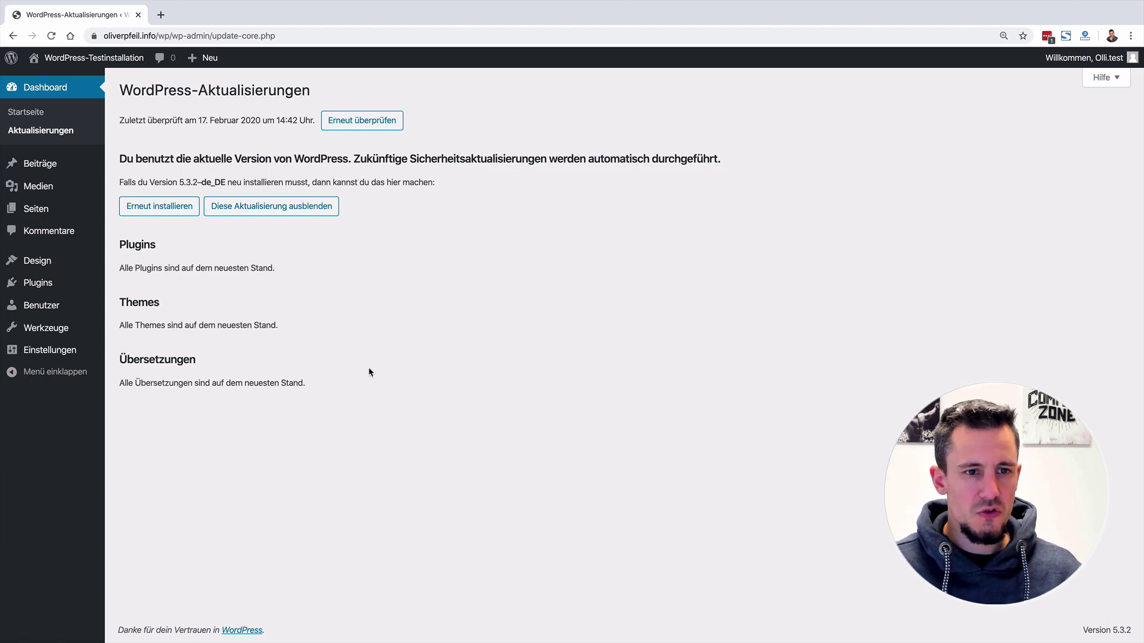
mouse_move(83, 217)
mouse_move(22, 164)
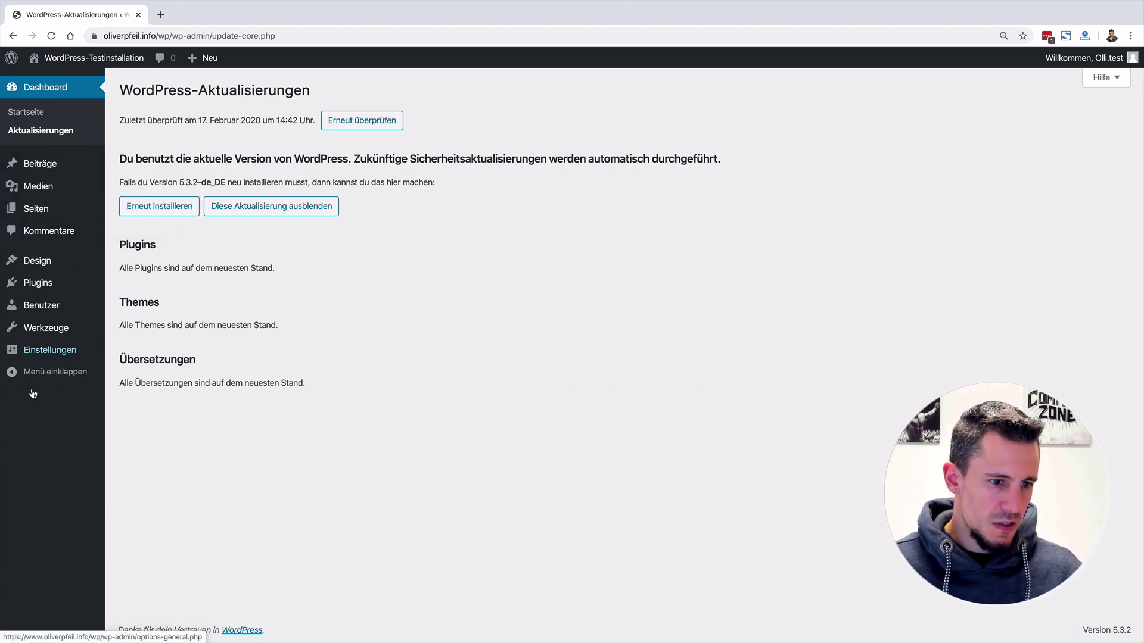
mouse_move(49, 330)
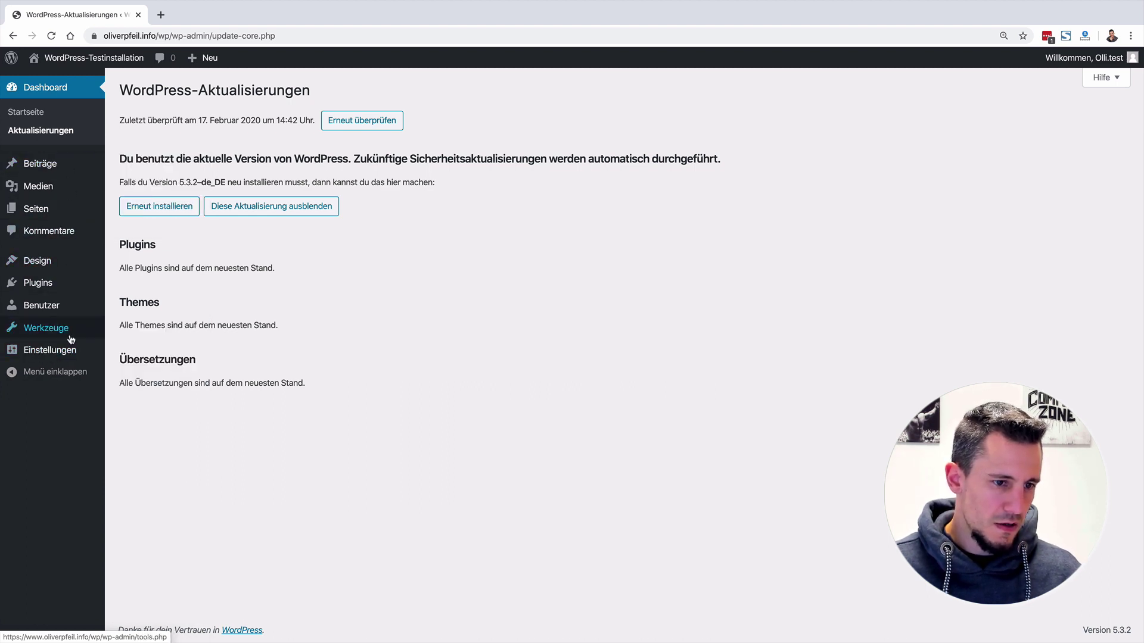
mouse_move(65, 351)
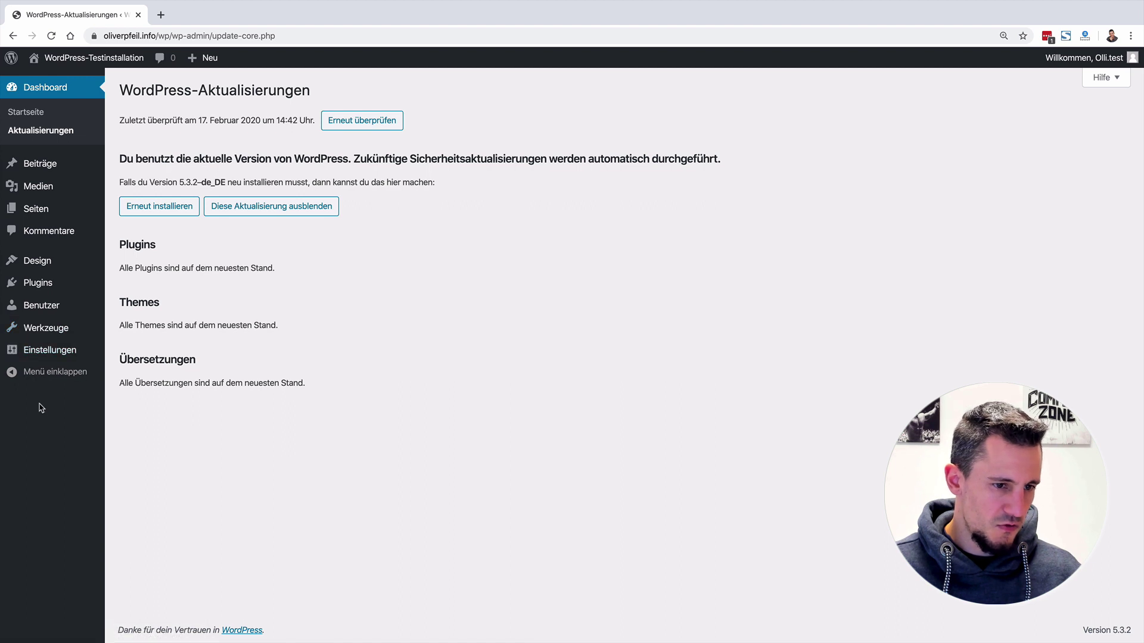
mouse_move(31, 357)
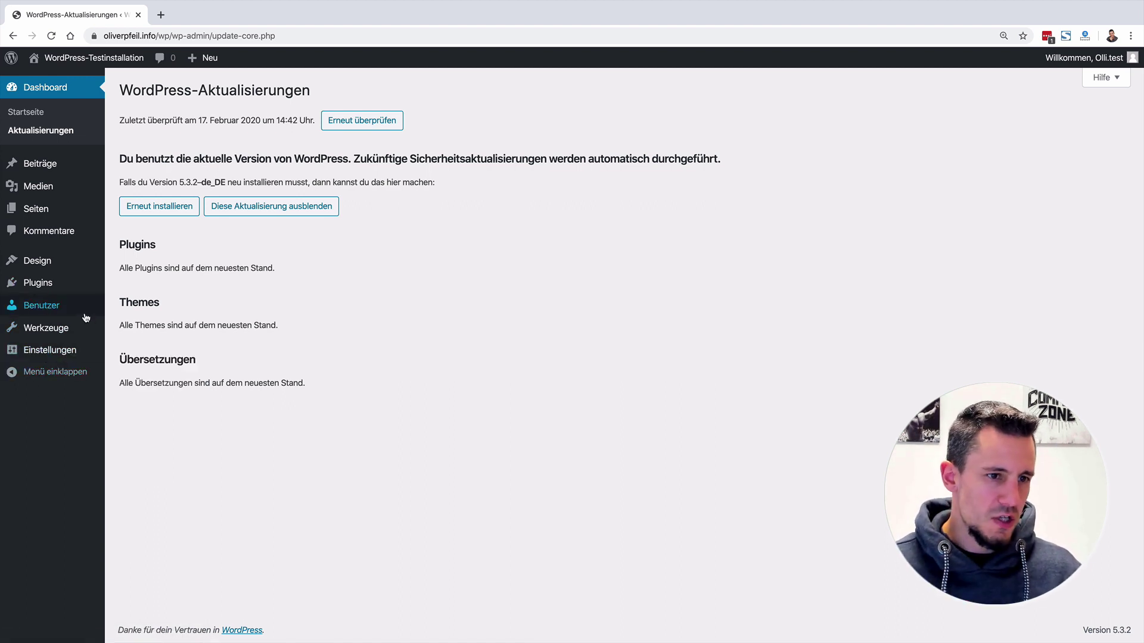
Open the general site settings and enter "Eine weitere WordPress-Seite" as the Untertitel
left_click(20, 351)
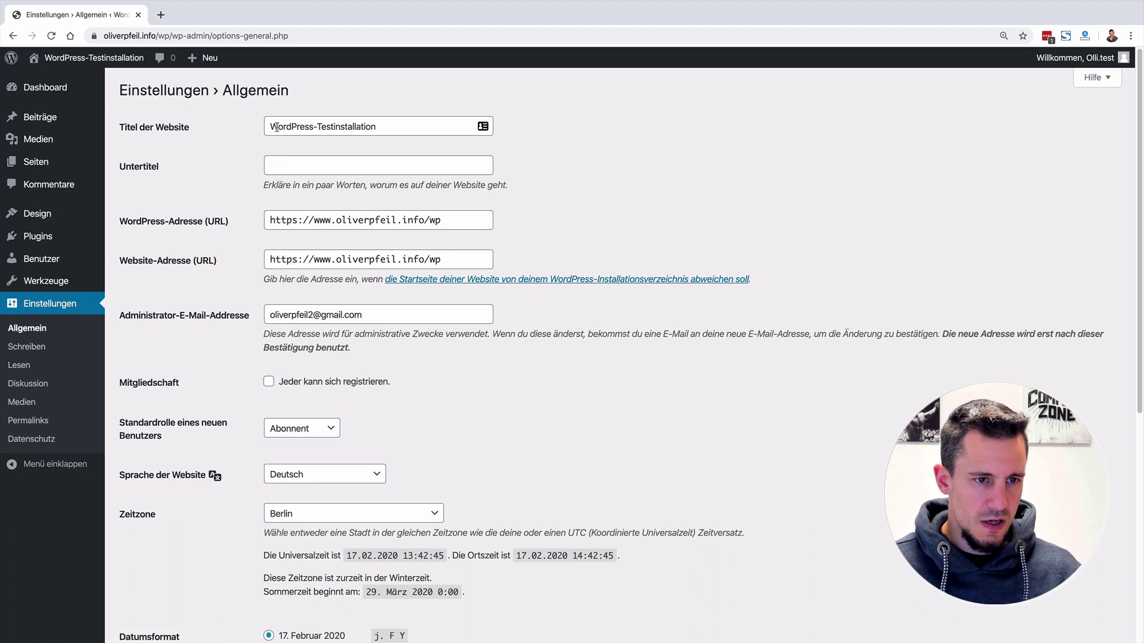
left_click_drag(266, 127, 448, 128)
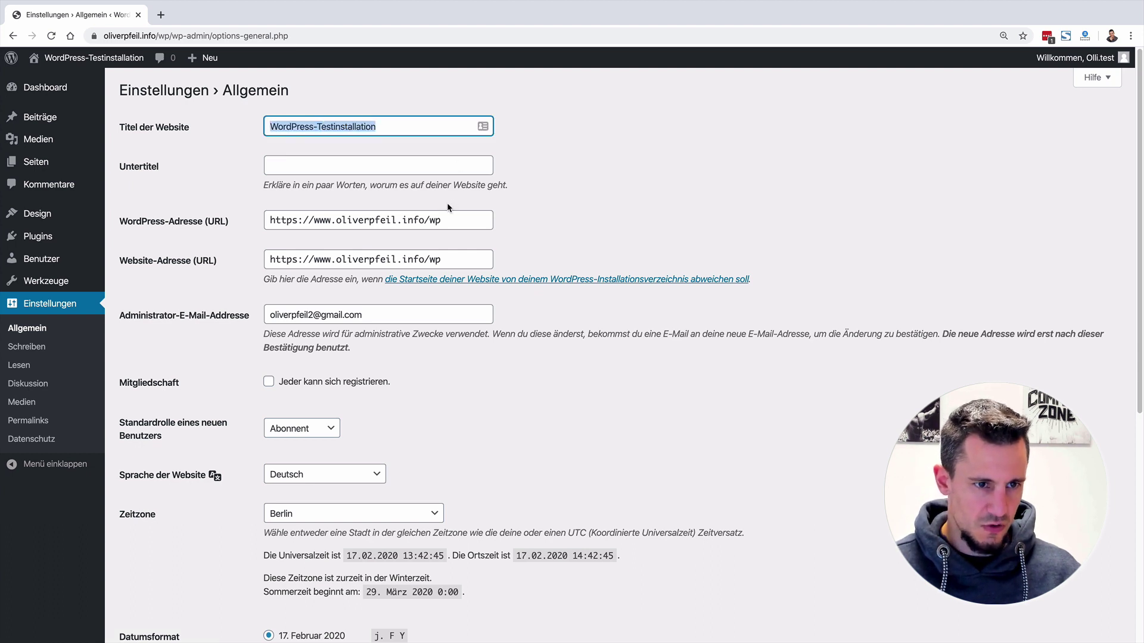
left_click(303, 165)
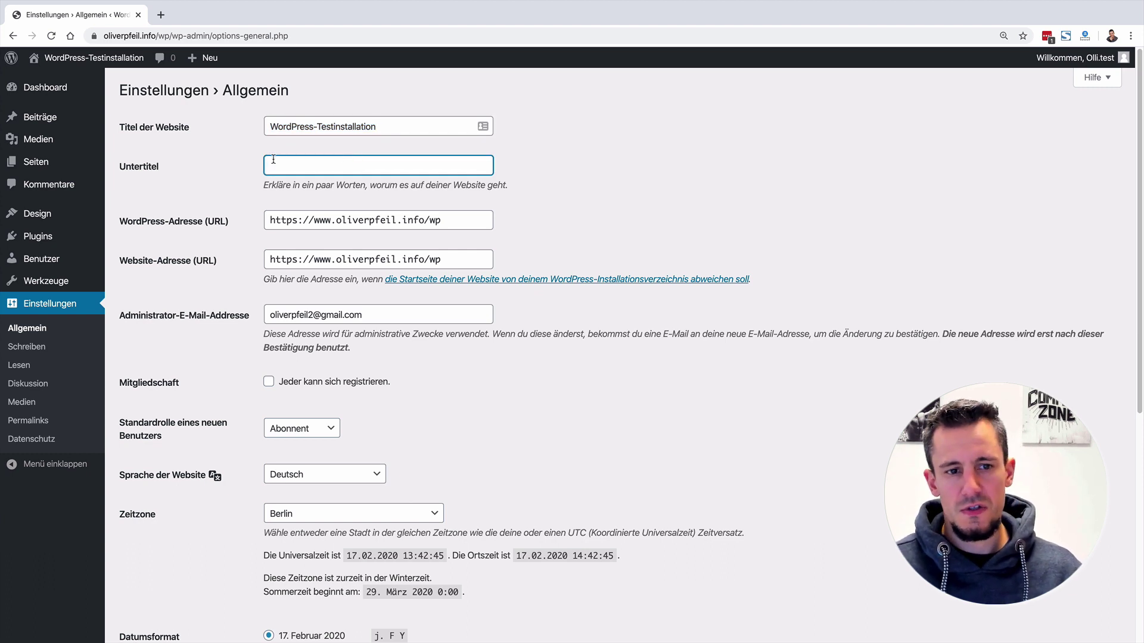
type("Eine weitere WordPr")
key("BackSpace")
type("Press")
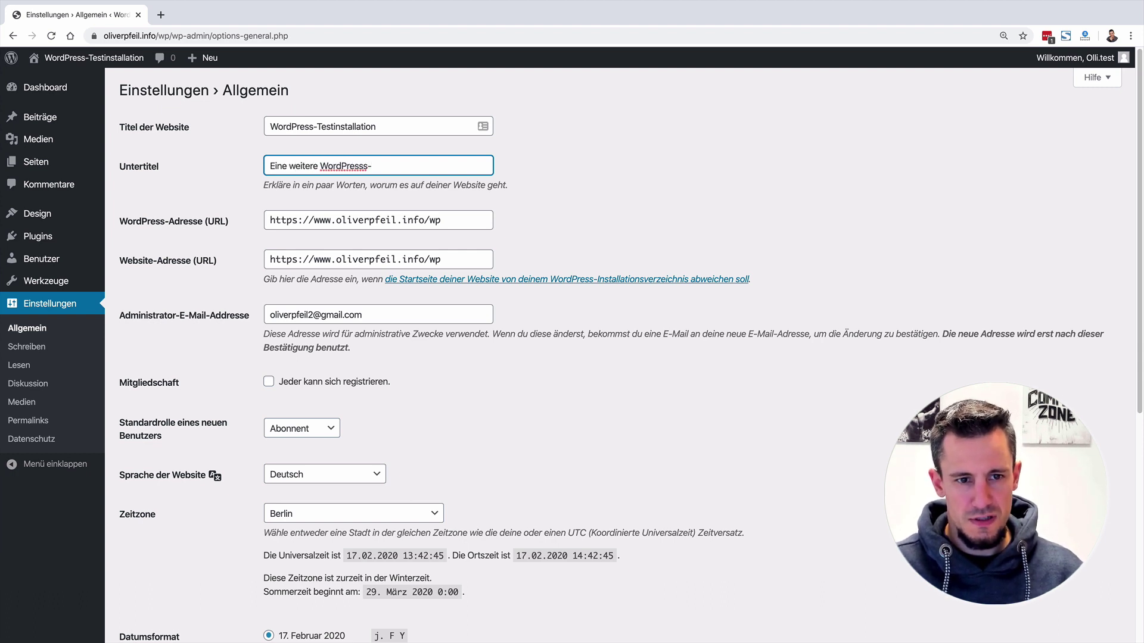
type("-Seite")
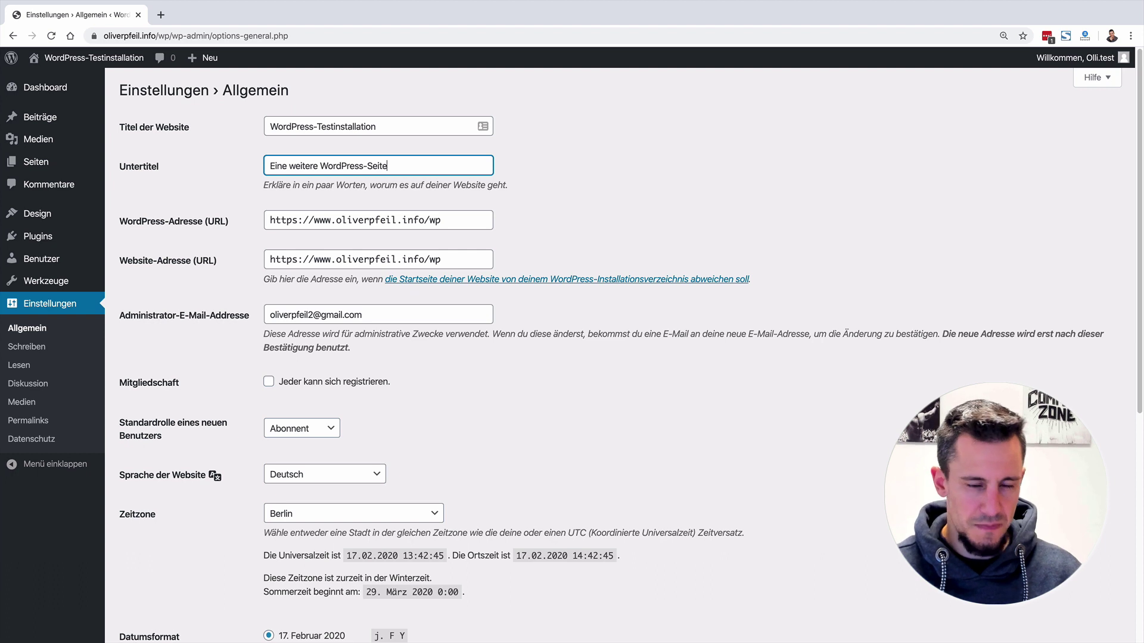
Clear the Untertitel again and check the site title above it
key("ctrl+a")
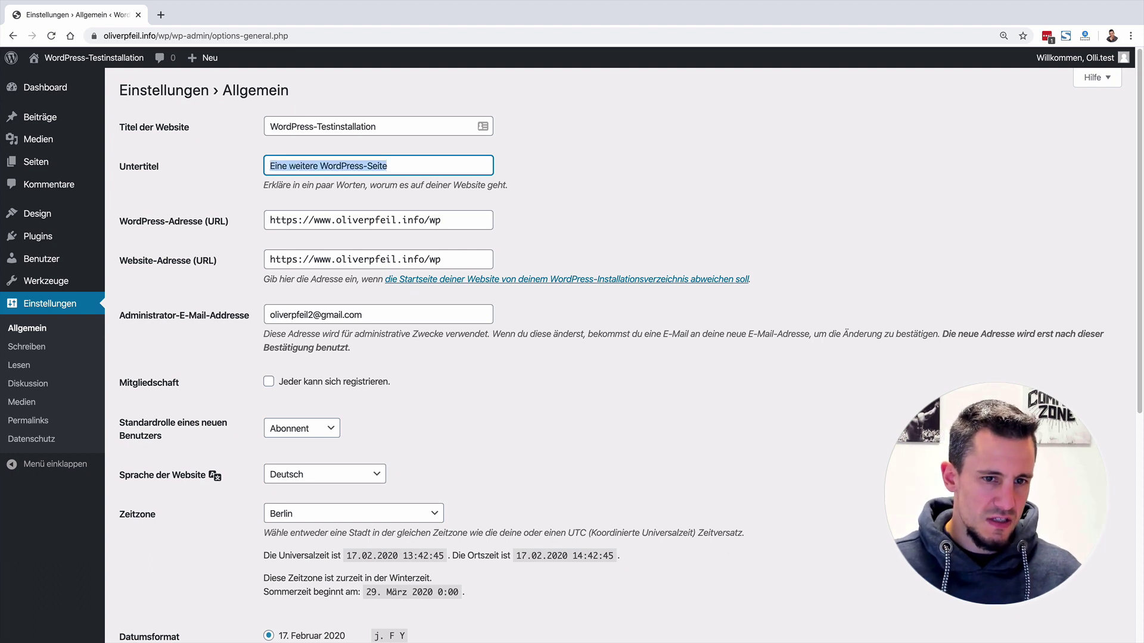
key("BackSpace")
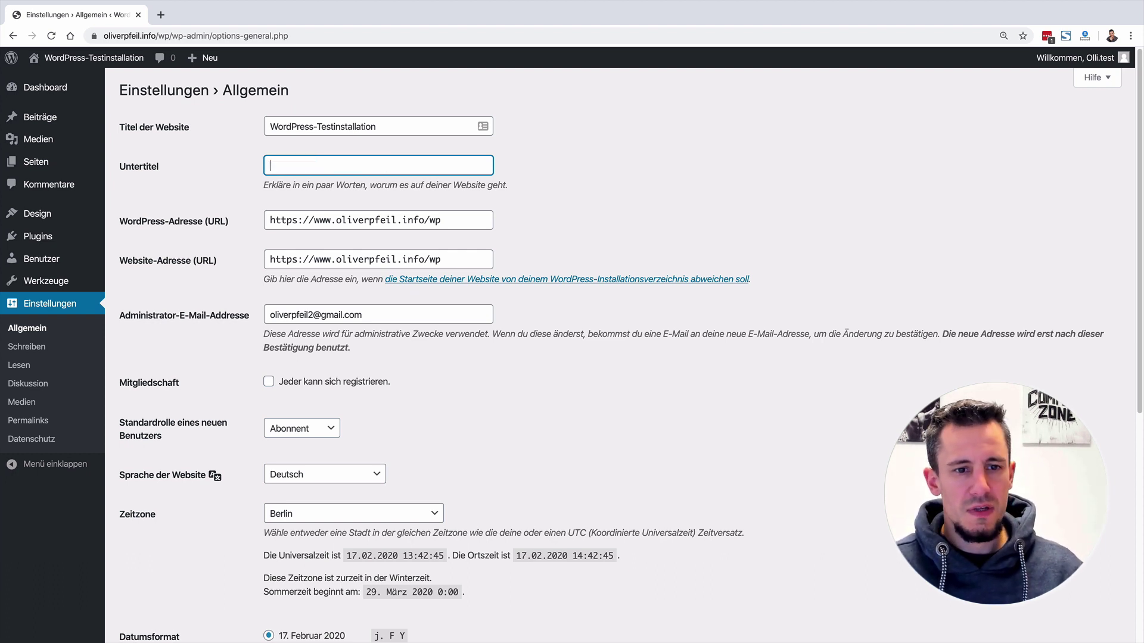
left_click_drag(268, 186, 533, 180)
left_click(416, 166)
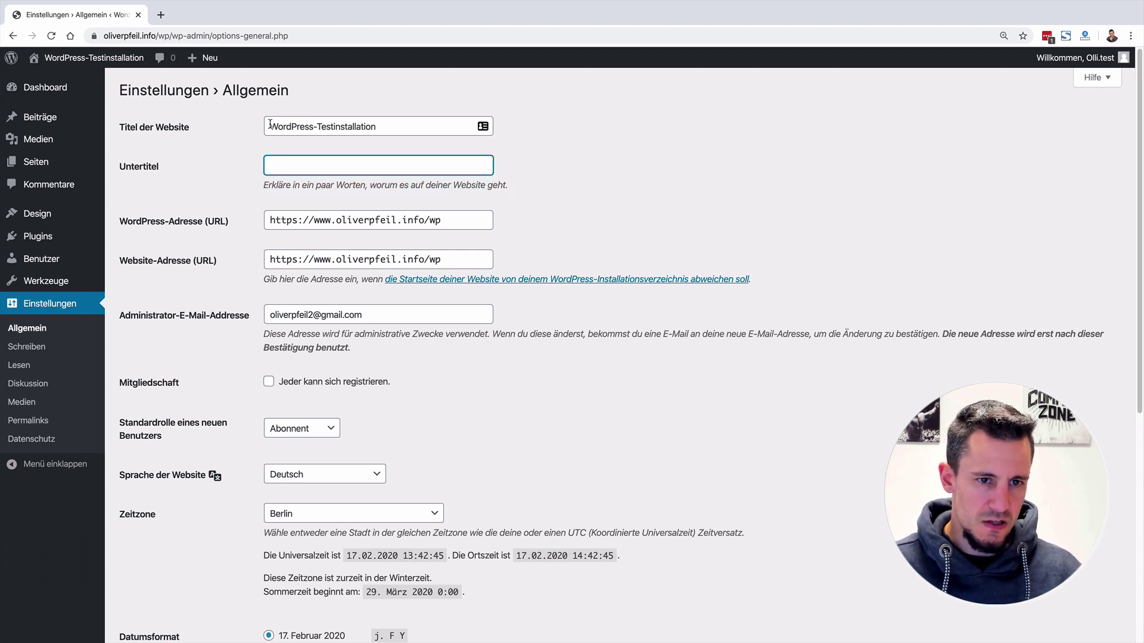
left_click_drag(269, 127, 408, 124)
left_click(303, 161)
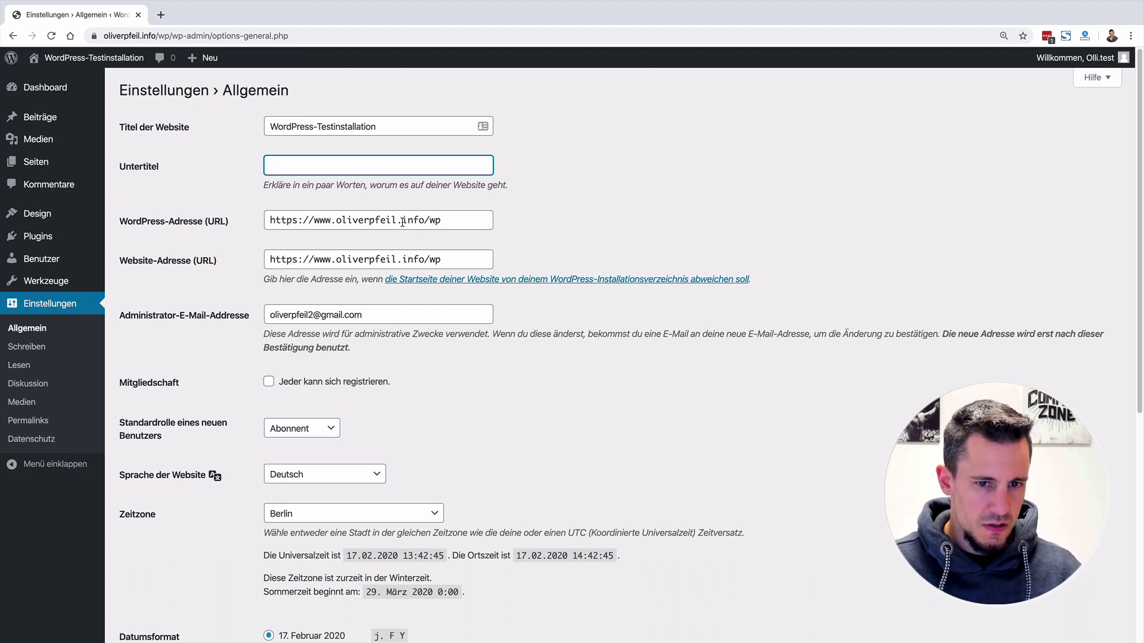
Examine the domain ending and the wp directory in the WordPress-Adresse (URL)
left_click_drag(402, 221, 446, 220)
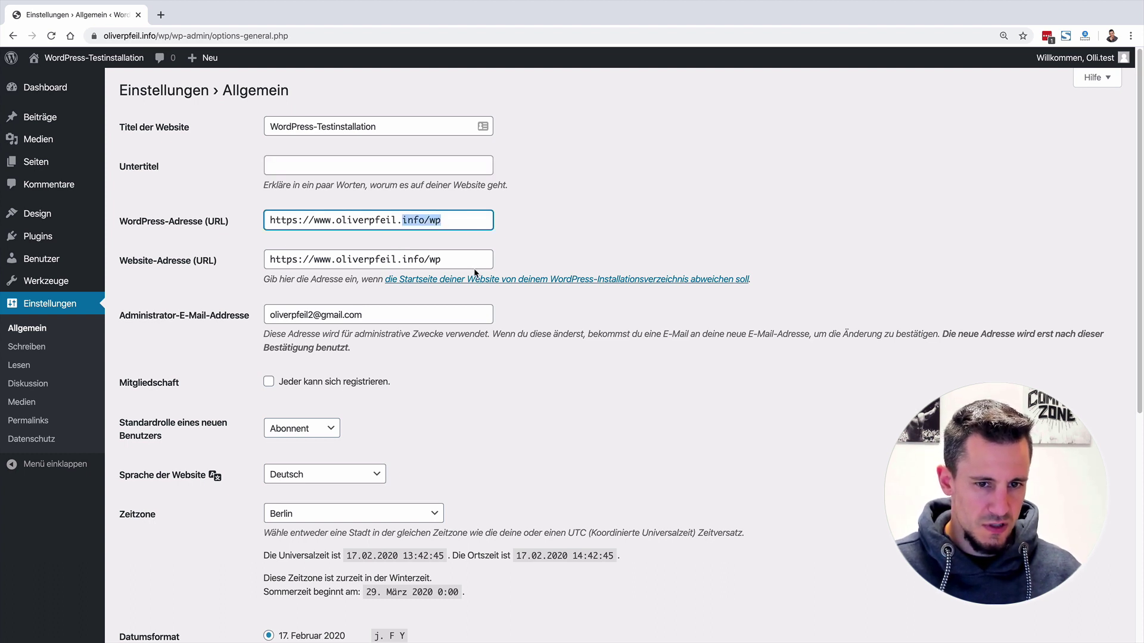
type("de")
key("ctrl+z")
key("Home")
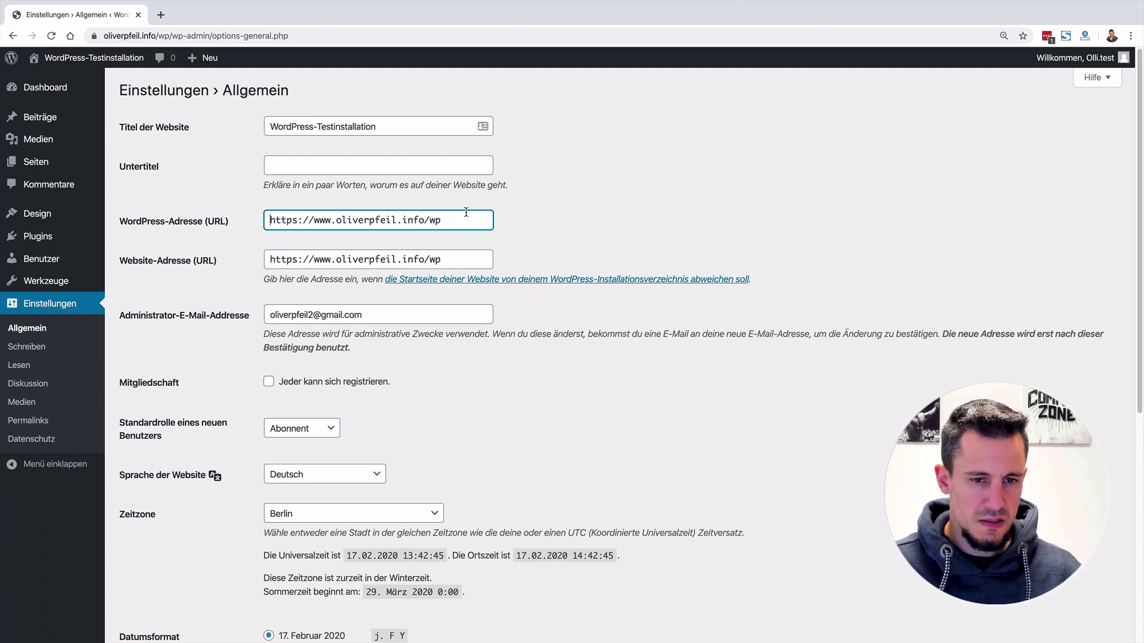
double_click(435, 221)
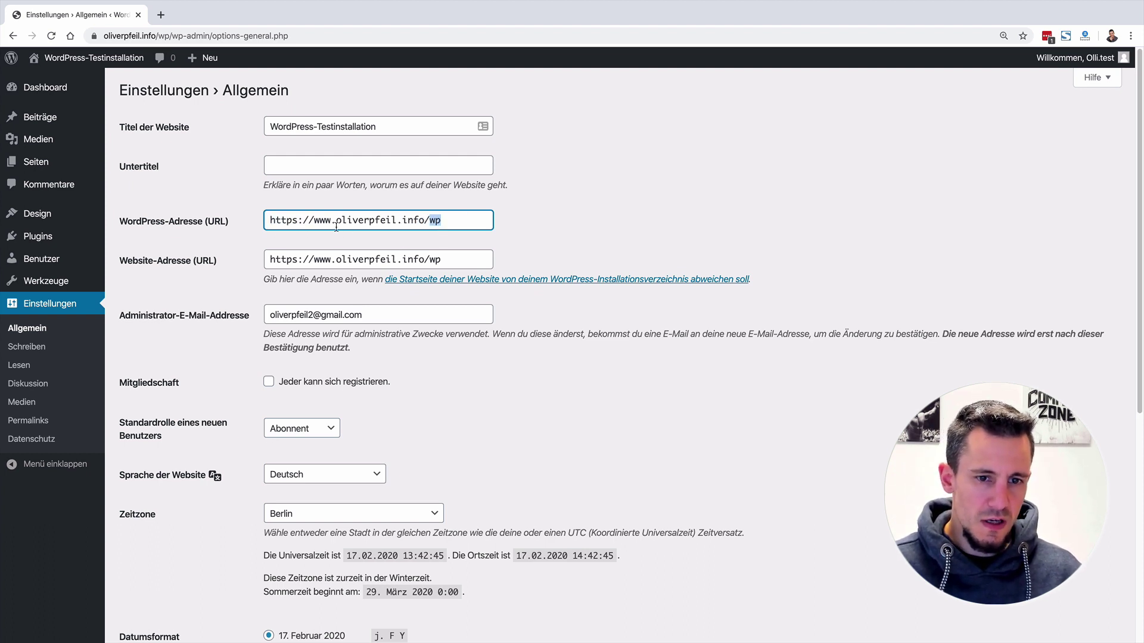
left_click(205, 244)
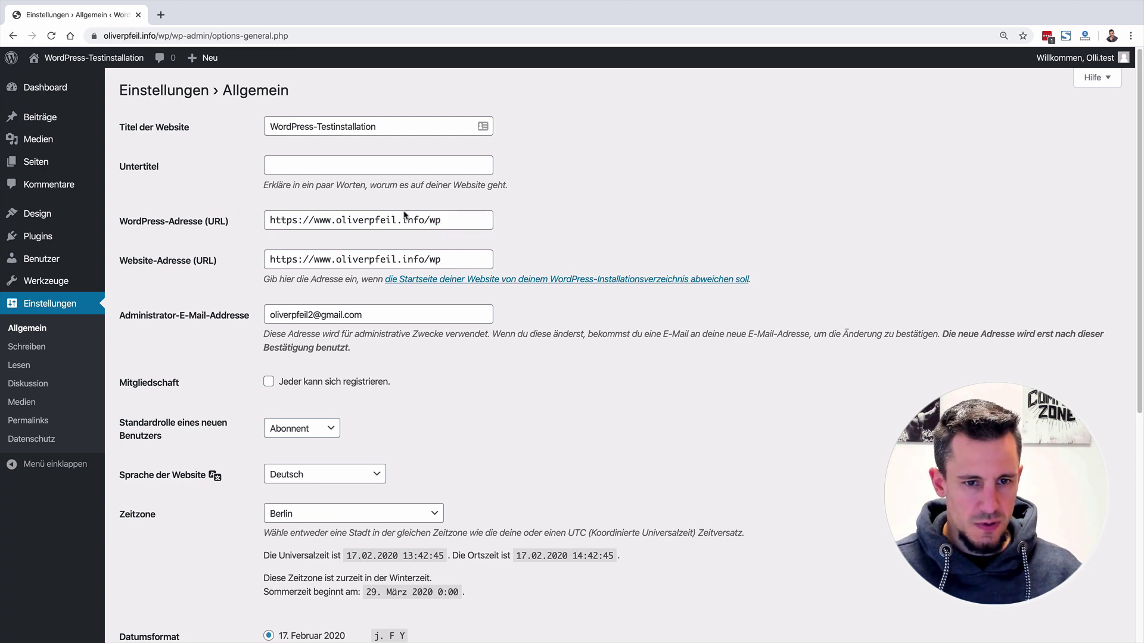
Examine the administrator e-mail address setting and its note about confirming a new address
scroll(408, 271, "down", 3)
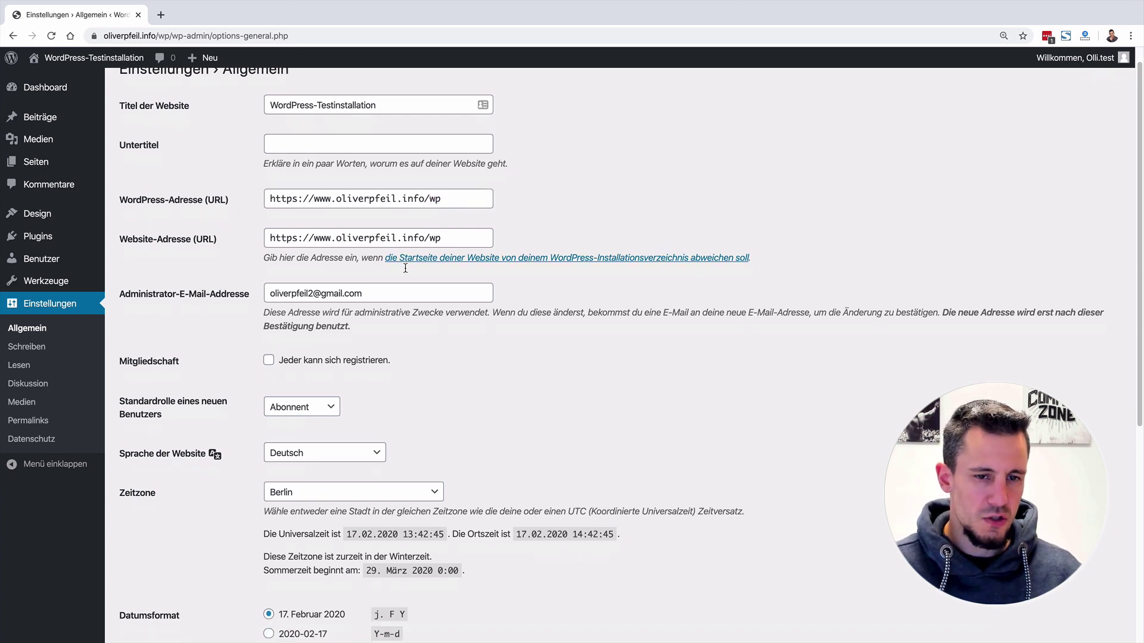
left_click(392, 131)
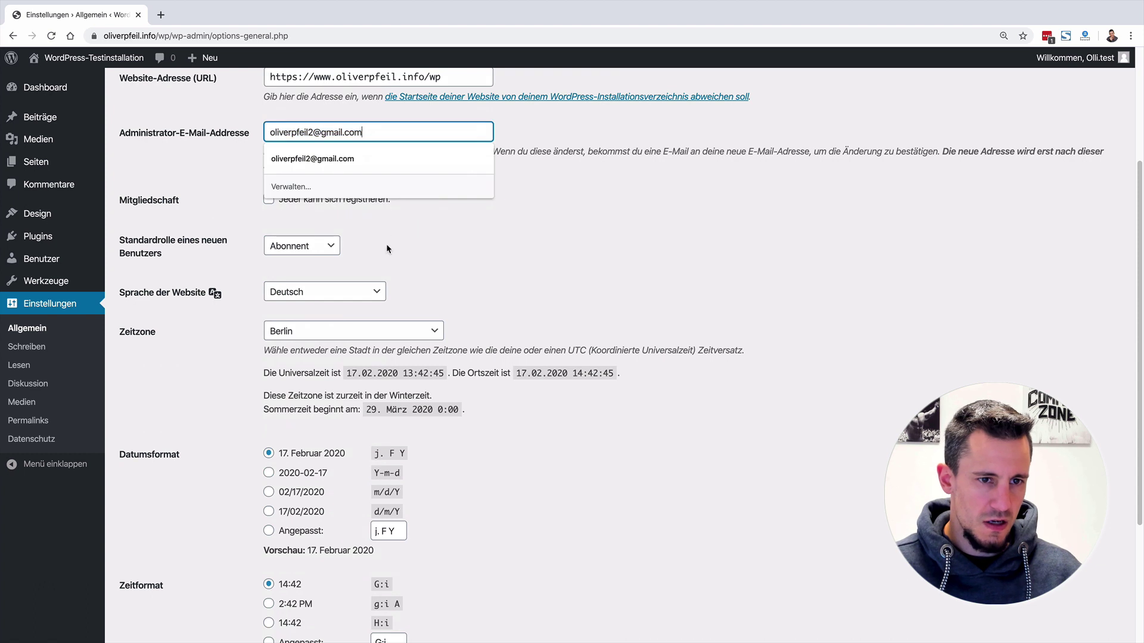
double_click(283, 134)
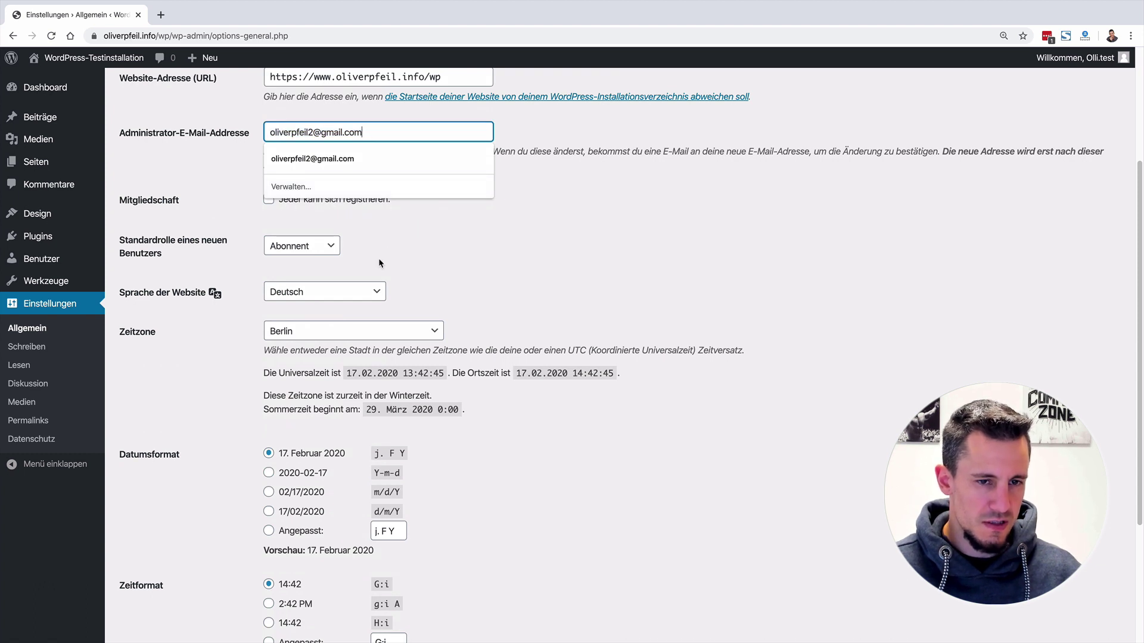
left_click(235, 206)
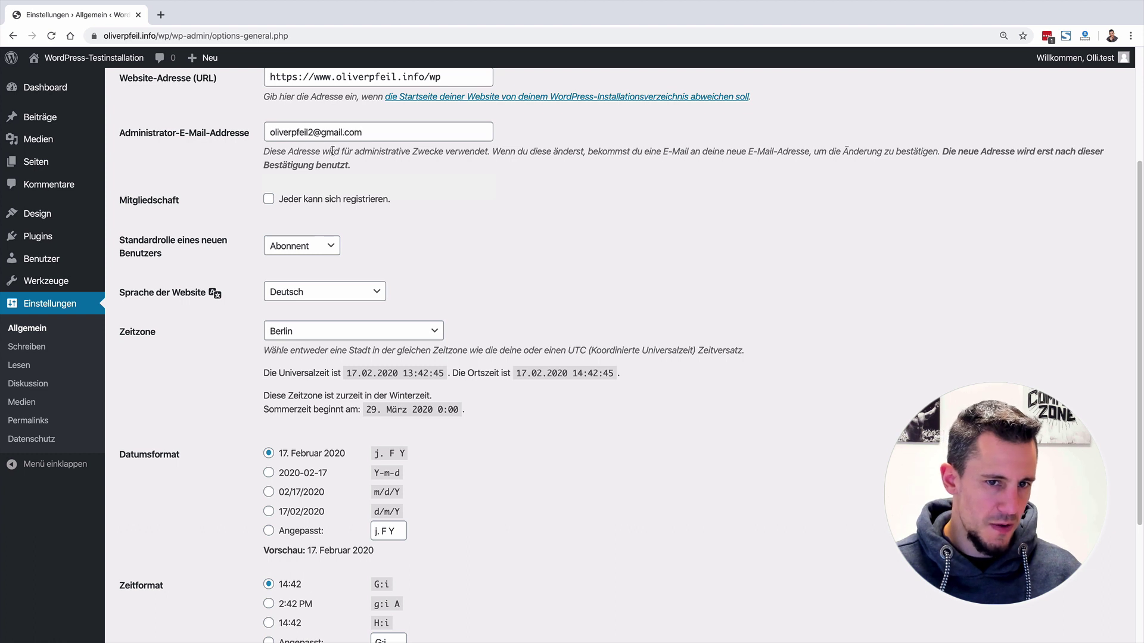
scroll(321, 149, "down", 1)
left_click(368, 109)
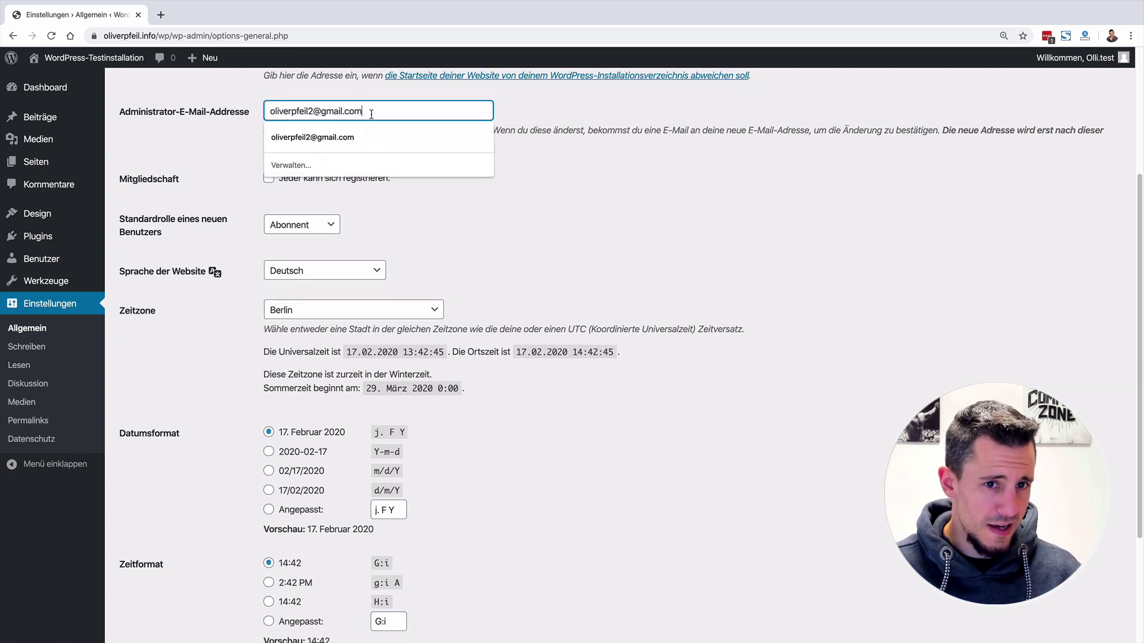
left_click(236, 160)
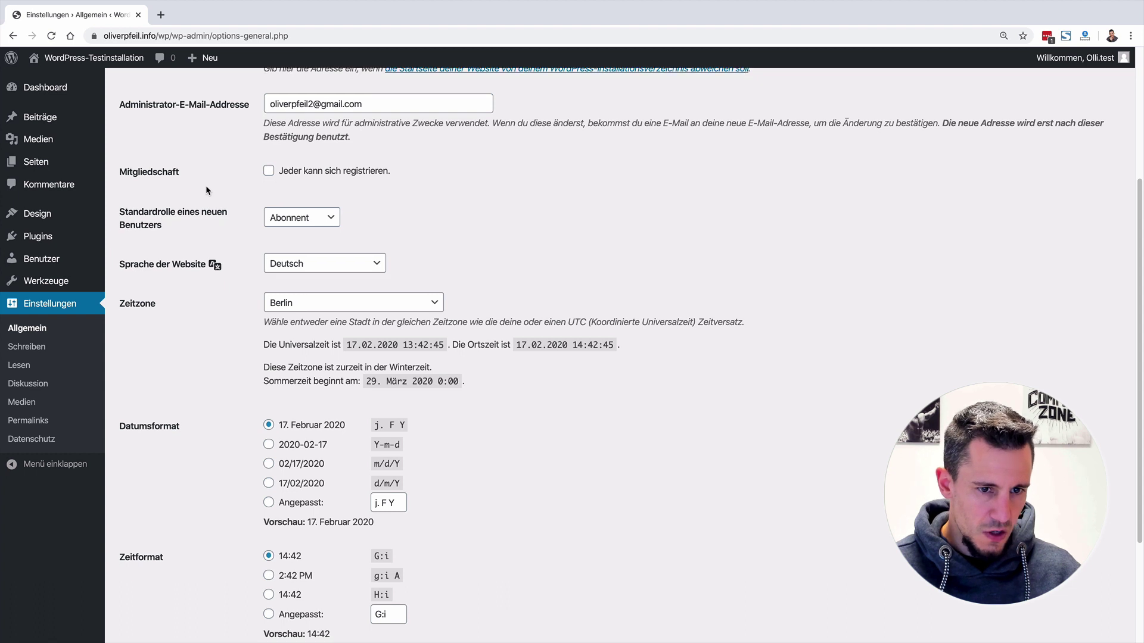
Set the start of the week to Sonntag, then switch it back to Montag
scroll(276, 186, "down", 3)
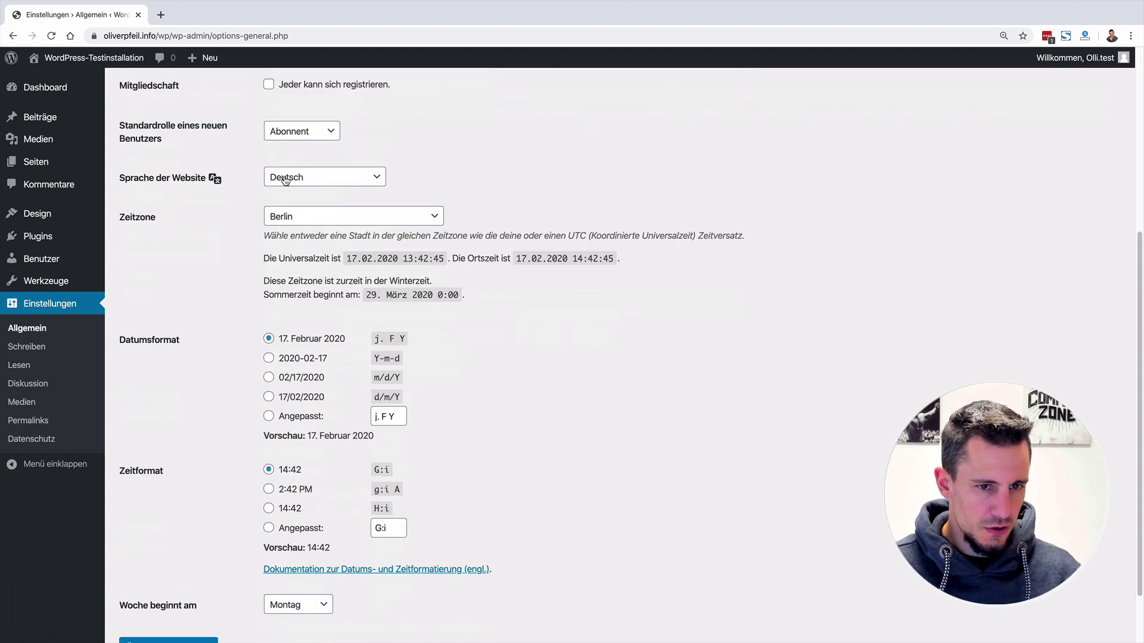
scroll(282, 278, "down", 2)
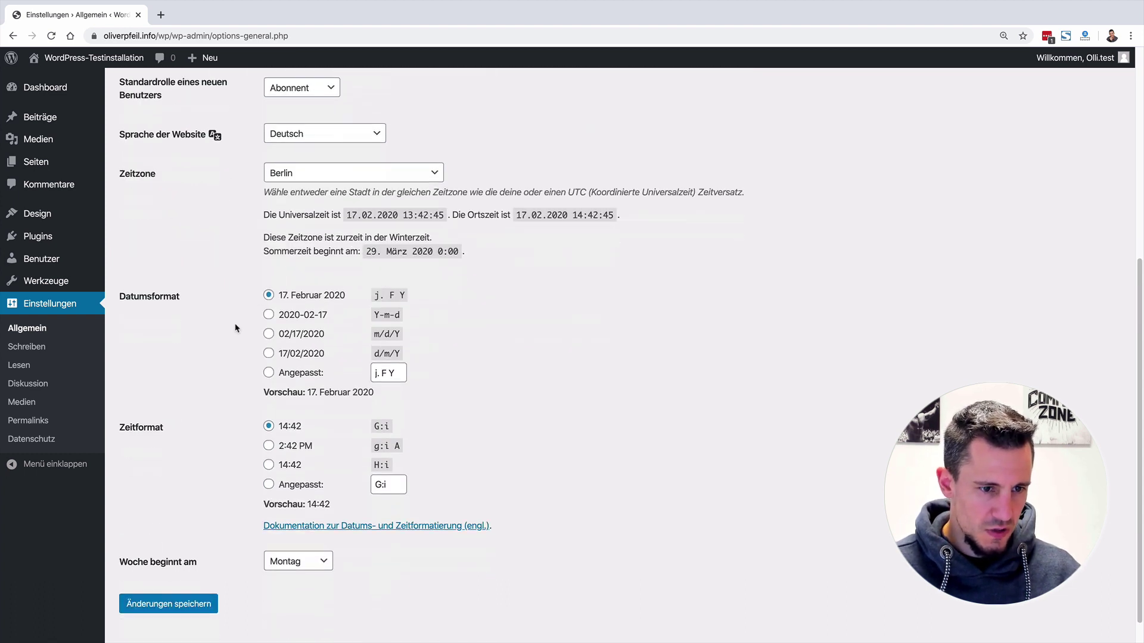
scroll(353, 381, "down", 1)
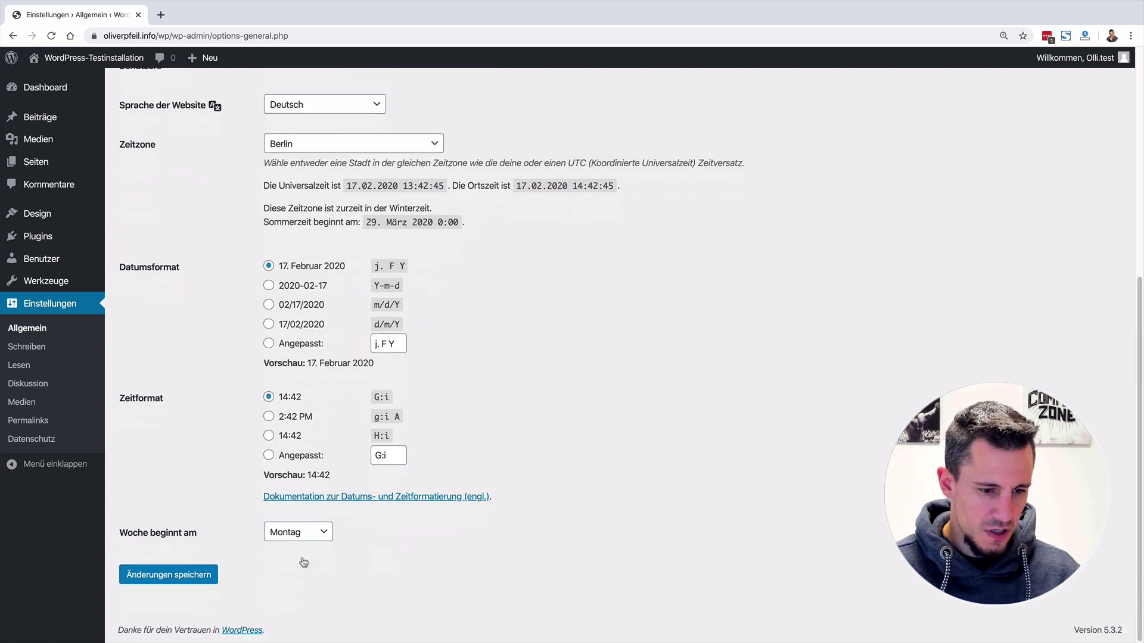
left_click(322, 527)
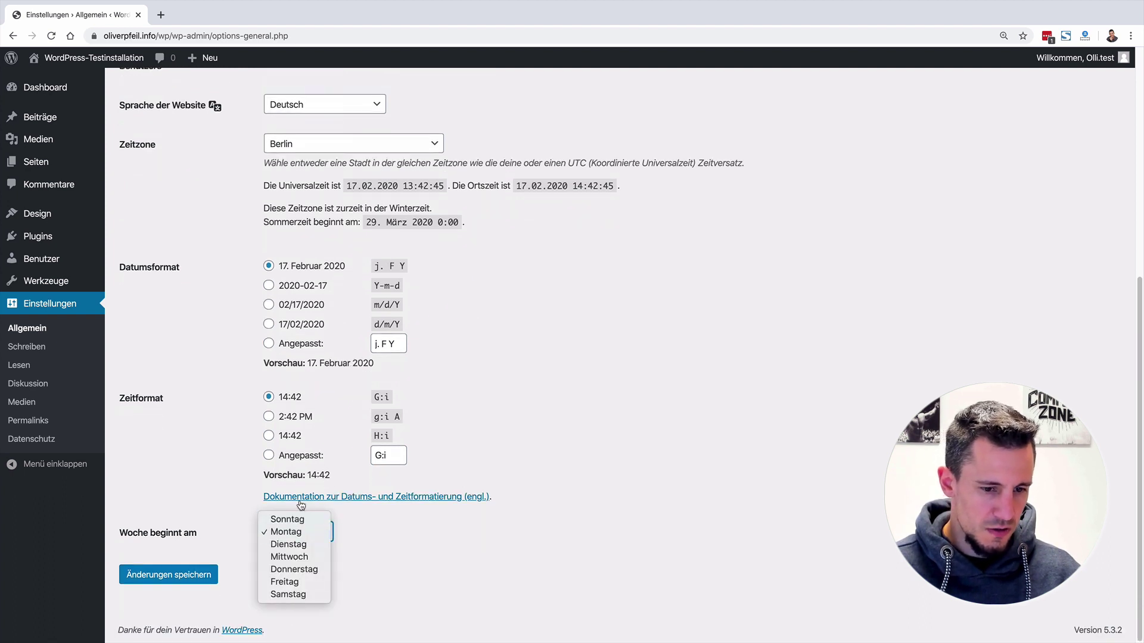
left_click(289, 522)
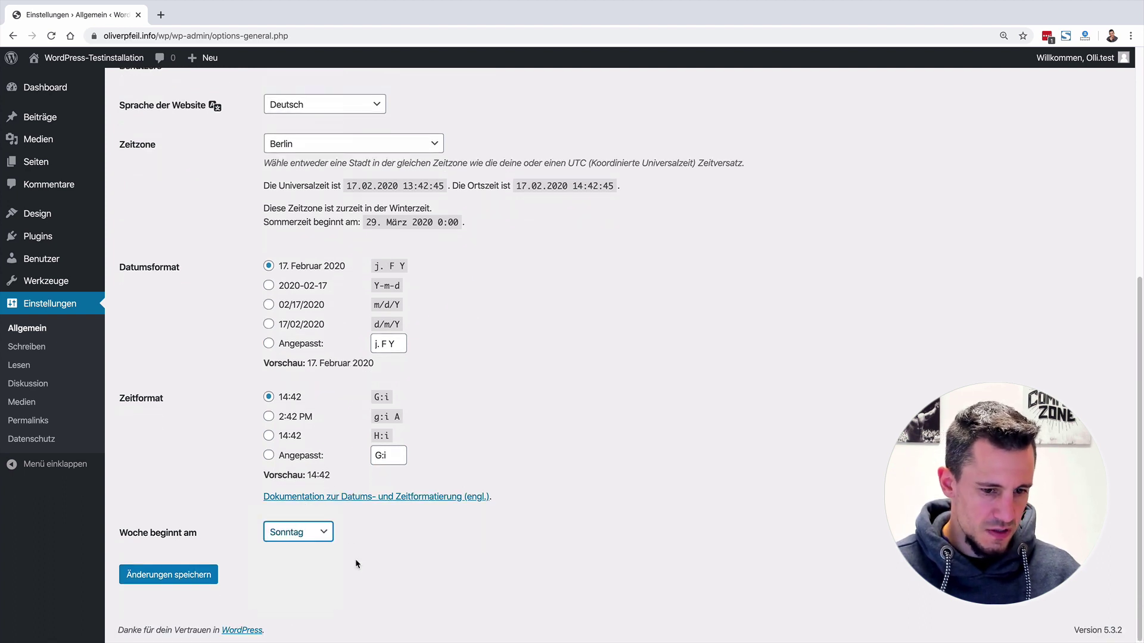
left_click(304, 533)
left_click(307, 545)
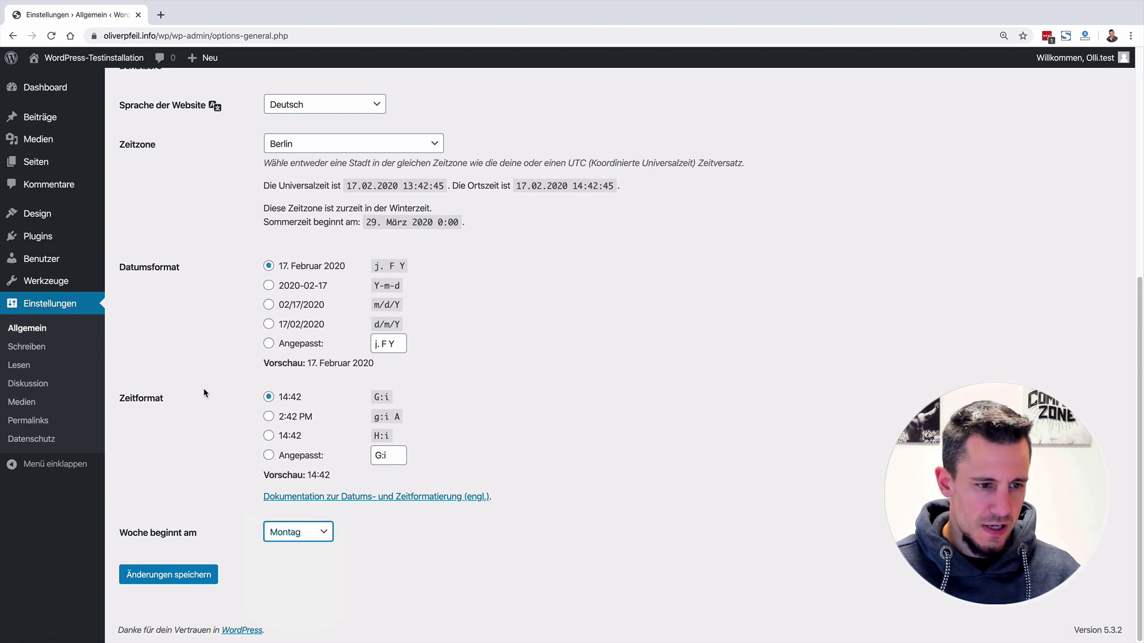
View the Schreiben settings, and in the Lesen settings choose Kurzfassung as the feed content for each post
left_click(33, 348)
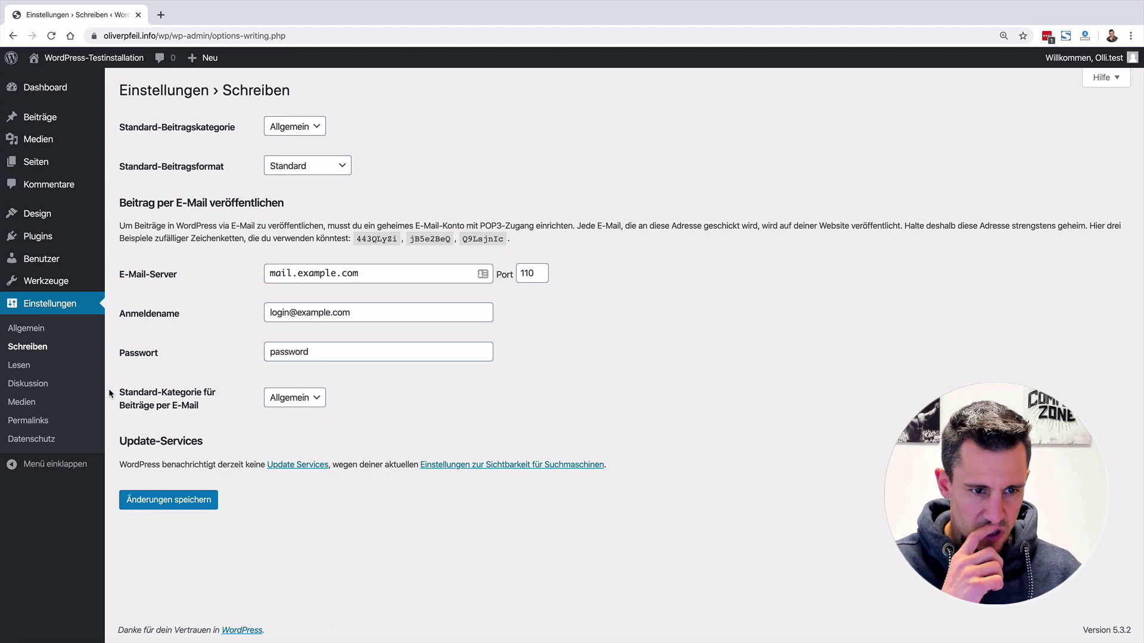
left_click(57, 364)
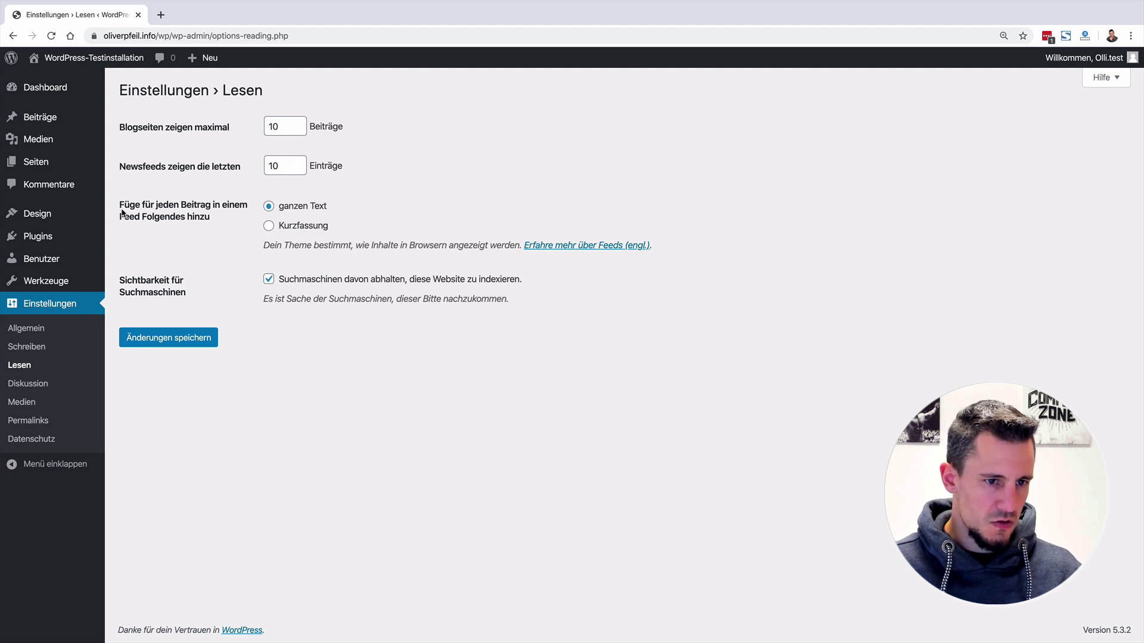
left_click_drag(121, 205, 208, 215)
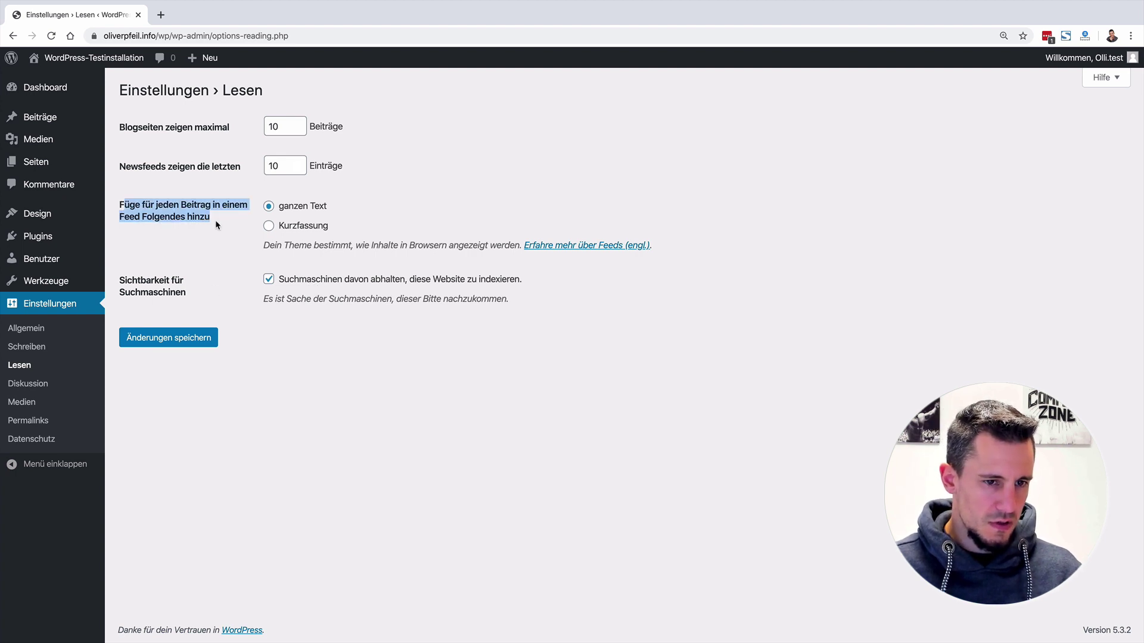
left_click(269, 226)
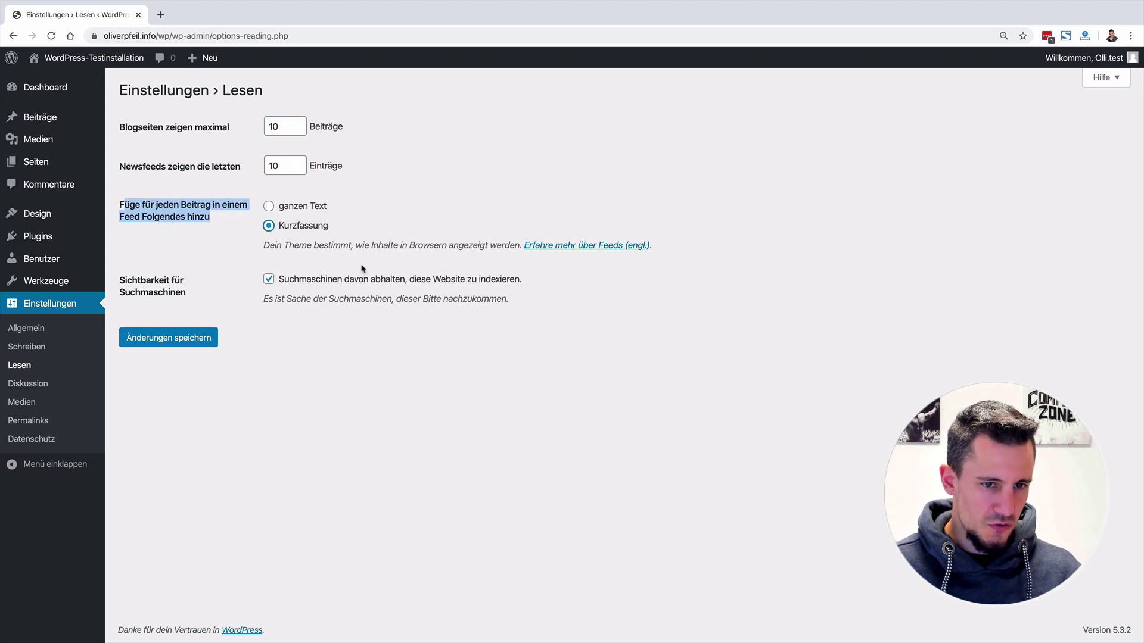
left_click(213, 223)
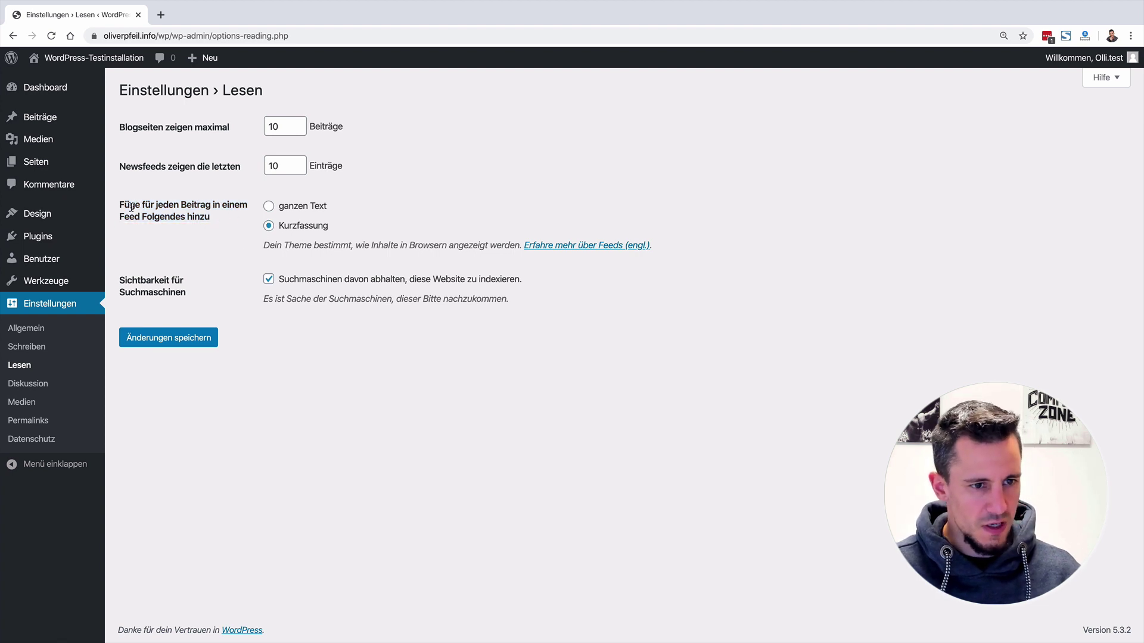
Allow search engines to index the site, then discourage indexing again, and read the note on how search engines treat this request
left_click_drag(123, 205, 213, 219)
left_click(238, 220)
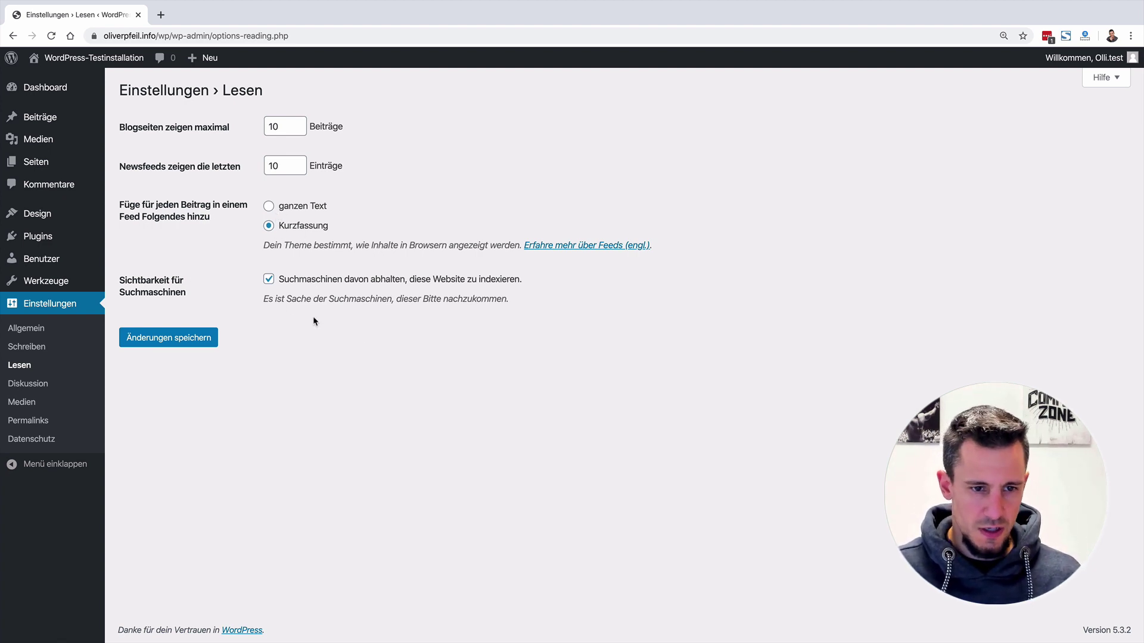
left_click(269, 280)
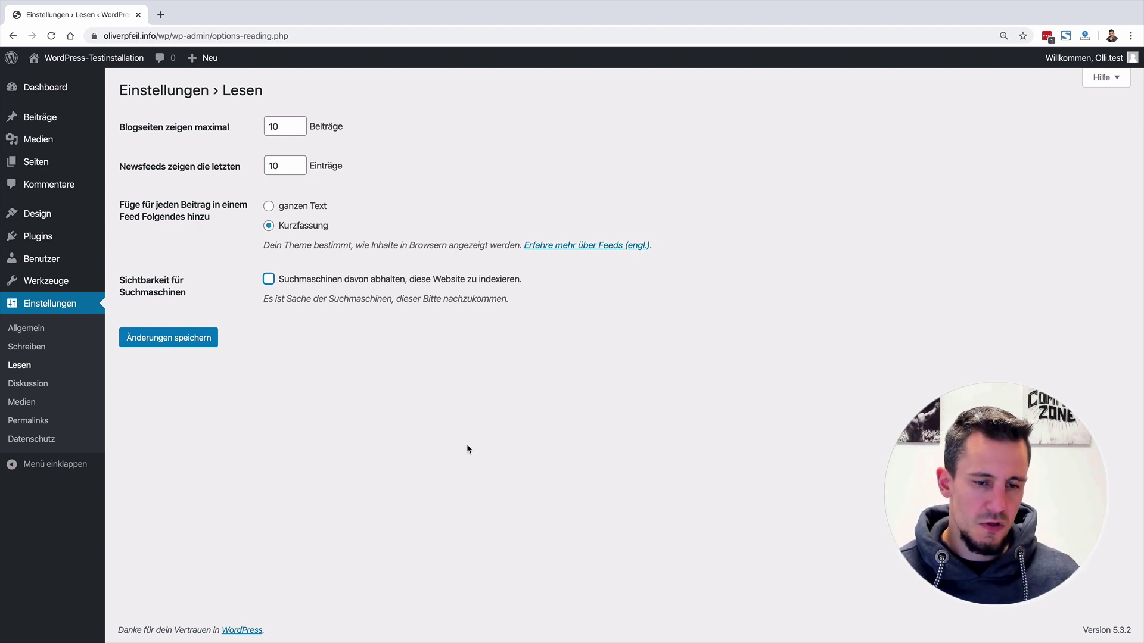
left_click(270, 280)
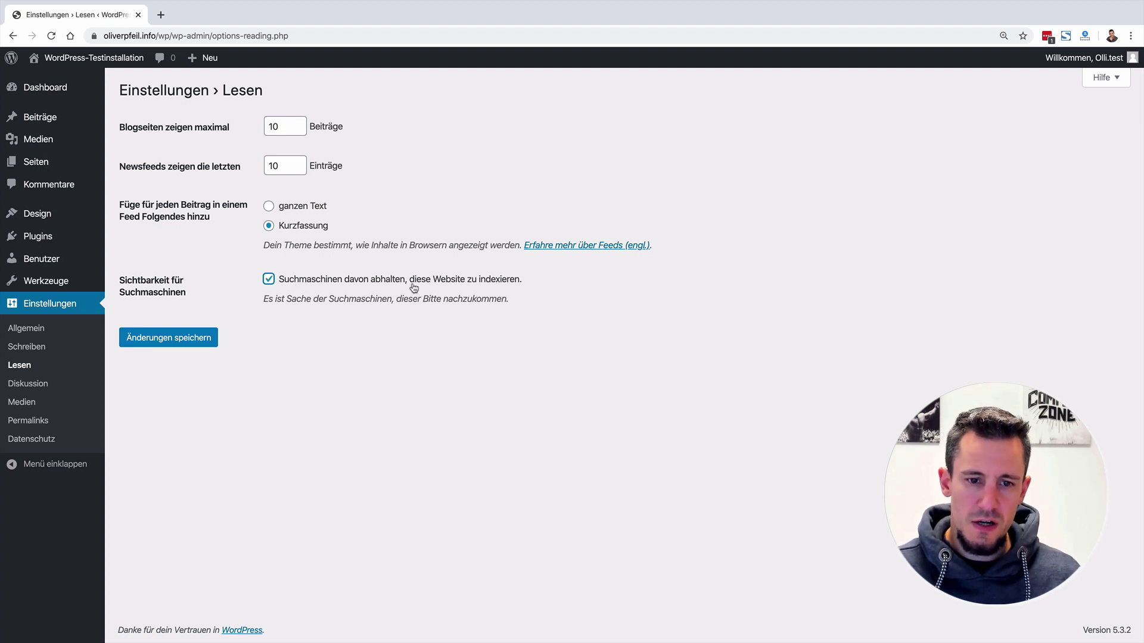
left_click_drag(531, 279, 509, 319)
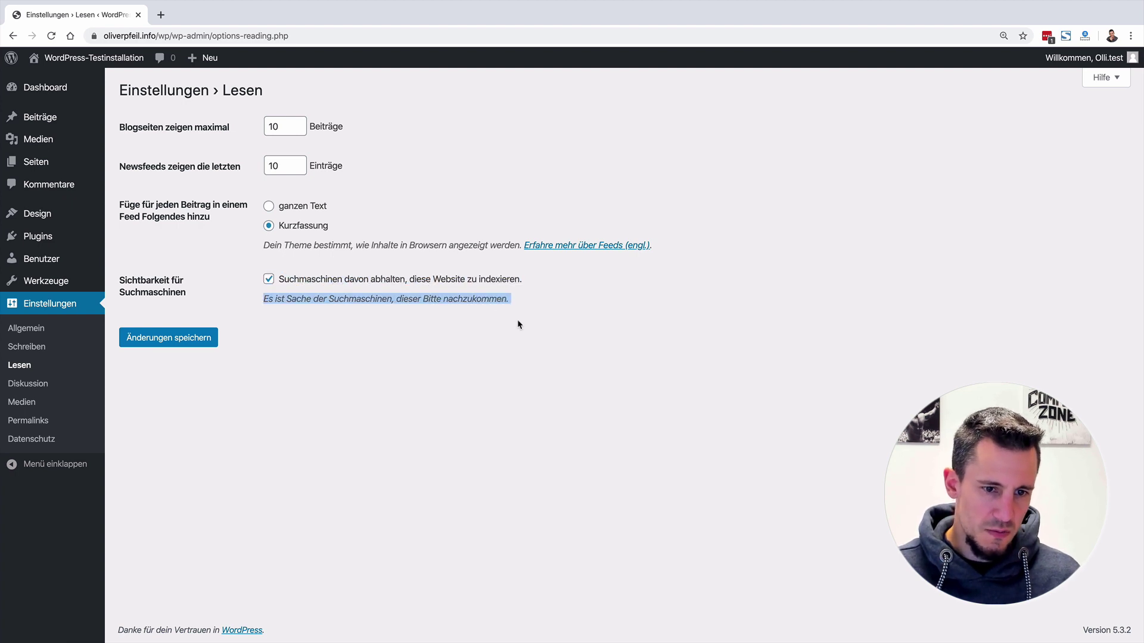
left_click(517, 319)
View the Diskussion settings, and examine the maximum dimensions for Mittelgroß and Groß images in the Medien settings
left_click(37, 386)
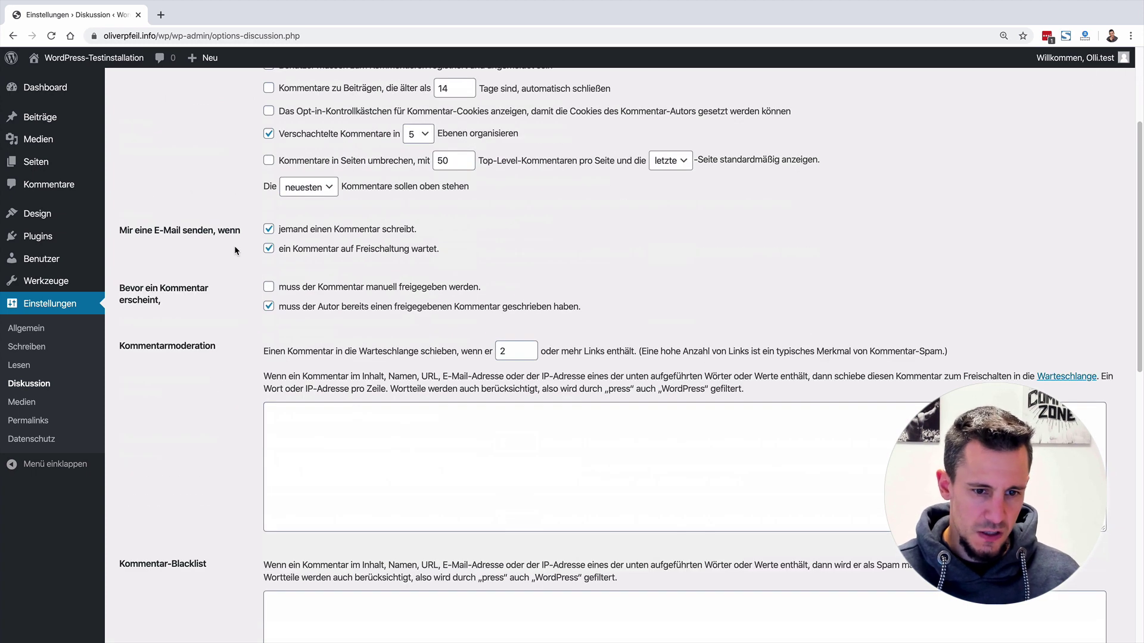
left_click(23, 402)
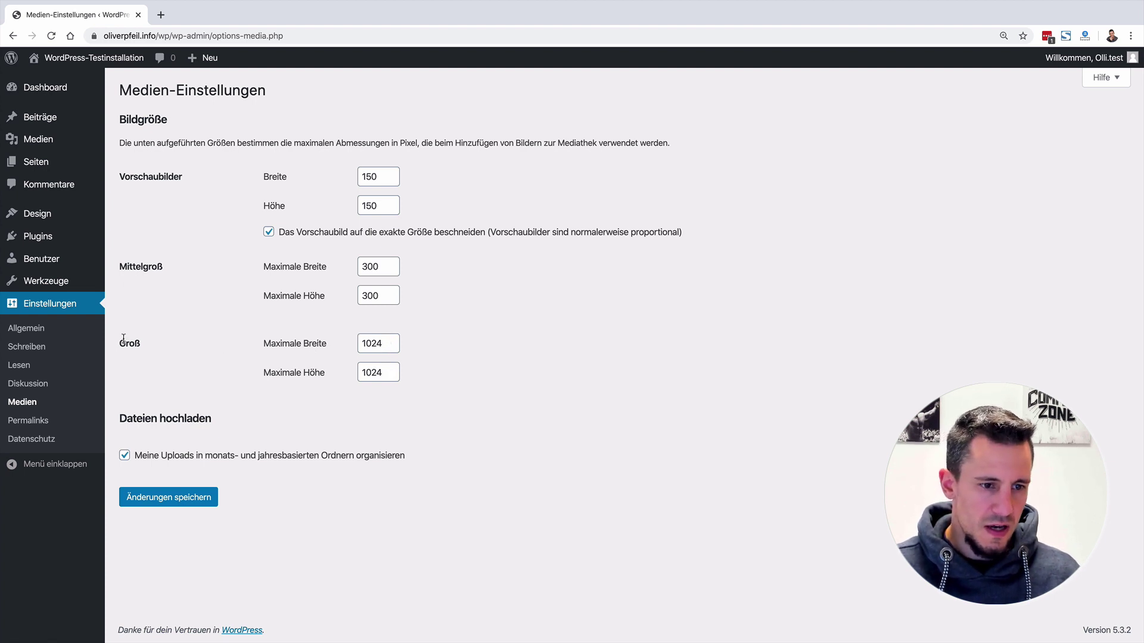
double_click(380, 266)
double_click(378, 293)
left_click(375, 343)
double_click(375, 344)
double_click(377, 373)
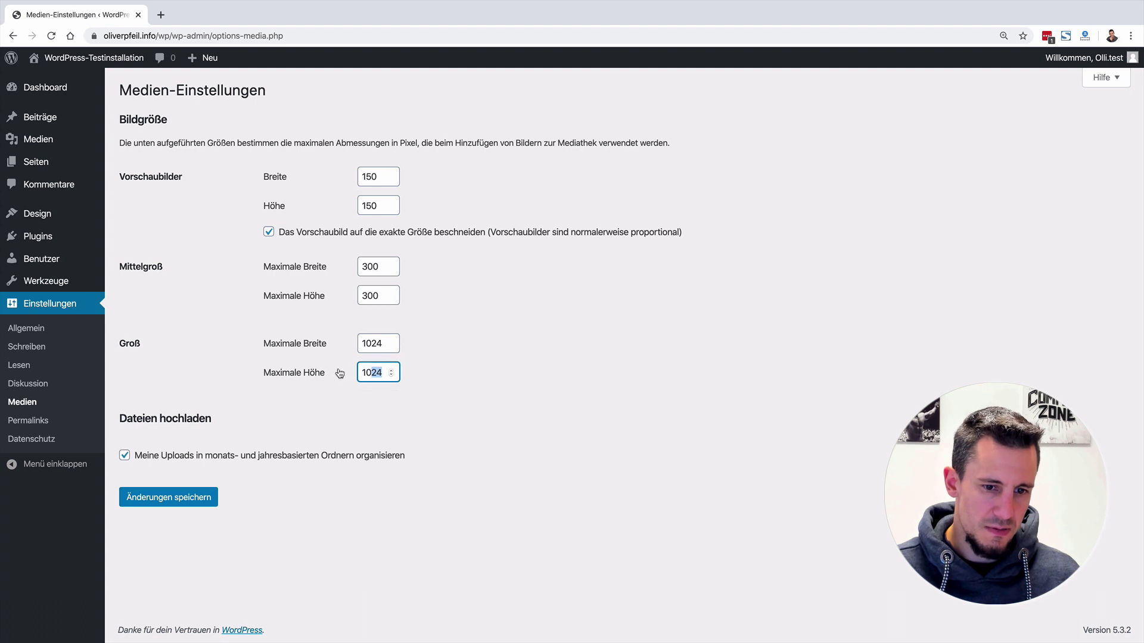
Set the maximum width and height to 600 for Mittelgroß images and to 900 for Groß images
double_click(378, 266)
type("600")
double_click(380, 296)
type("600")
double_click(384, 347)
type("900")
key("Tab")
type("900")
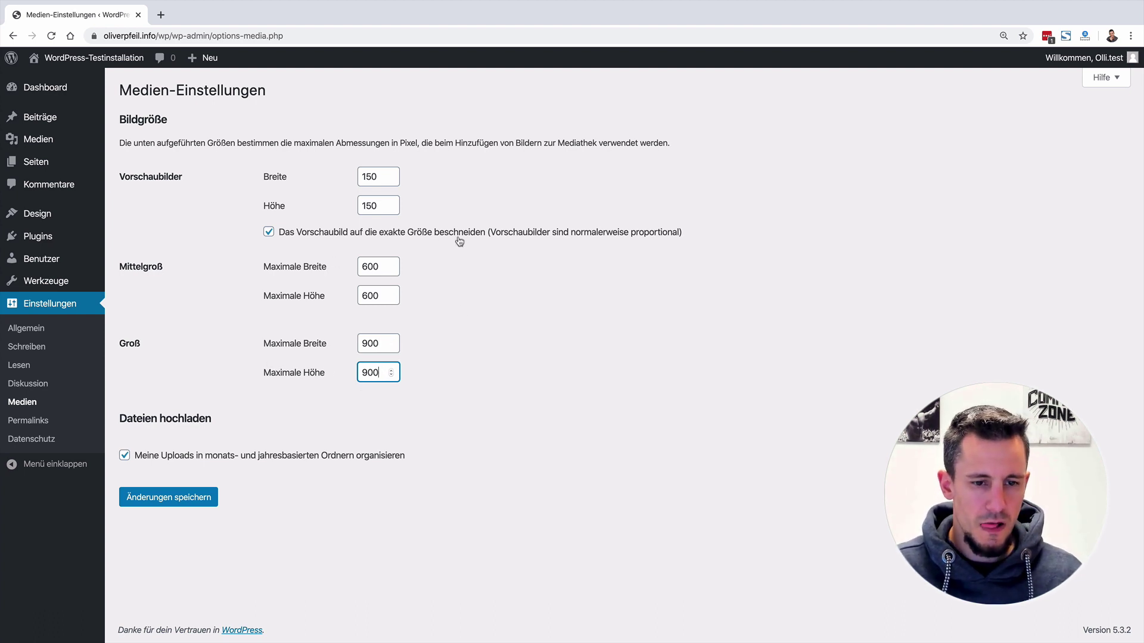
In the Permalinks settings, switch to Einfach, examine the ?p=123 ending of its example URL, and select Beitragsname again
left_click(29, 421)
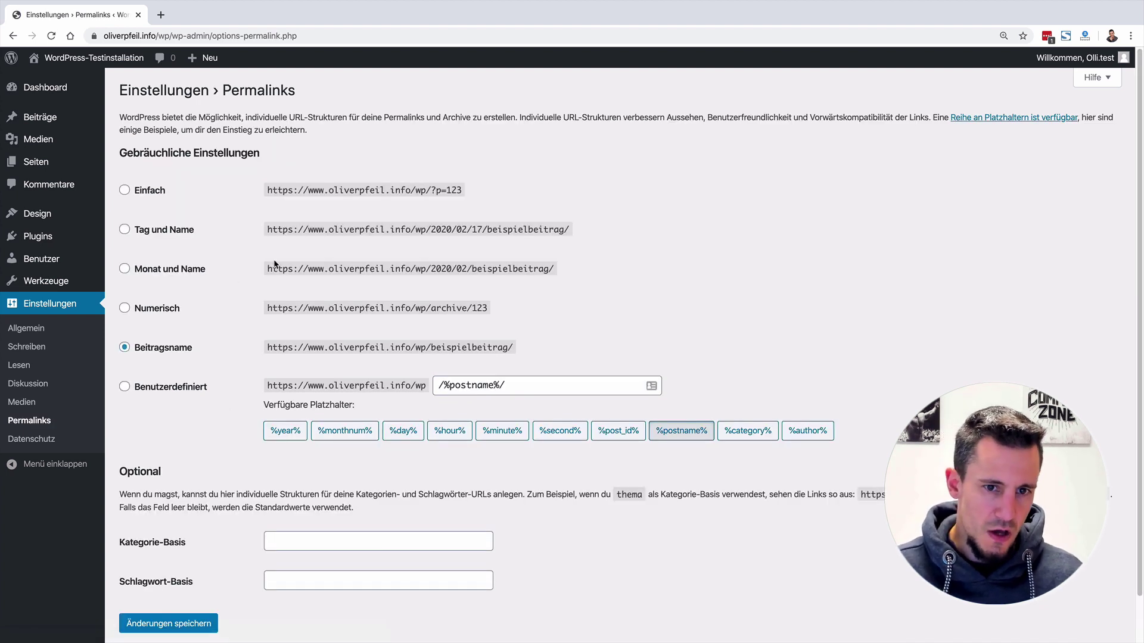
left_click(125, 193)
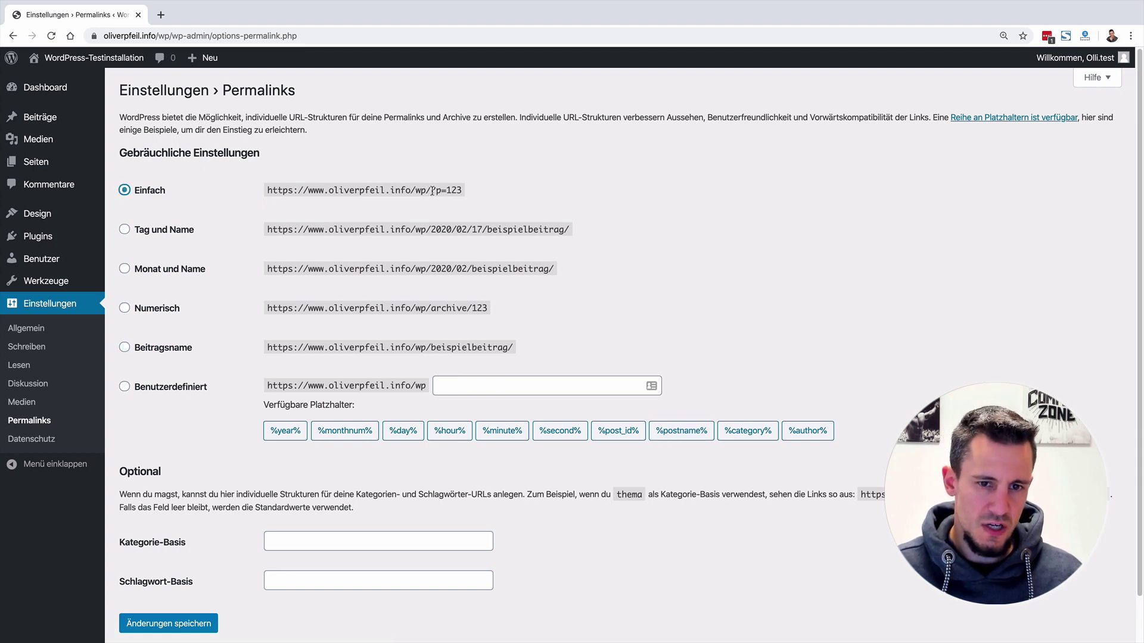
left_click_drag(431, 190, 446, 193)
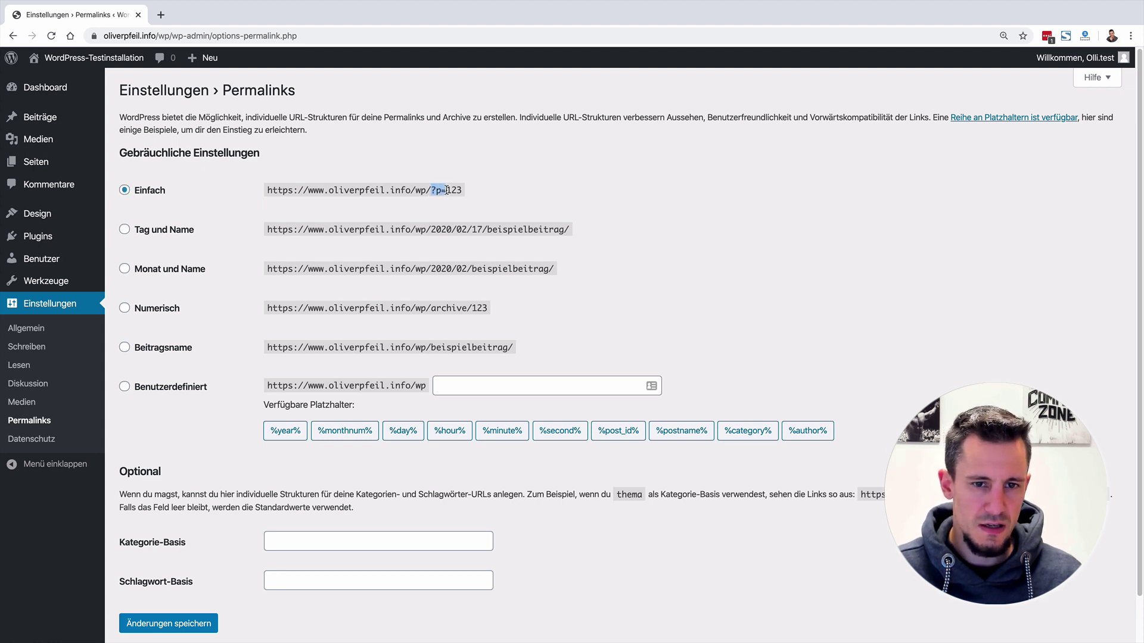
left_click(448, 191)
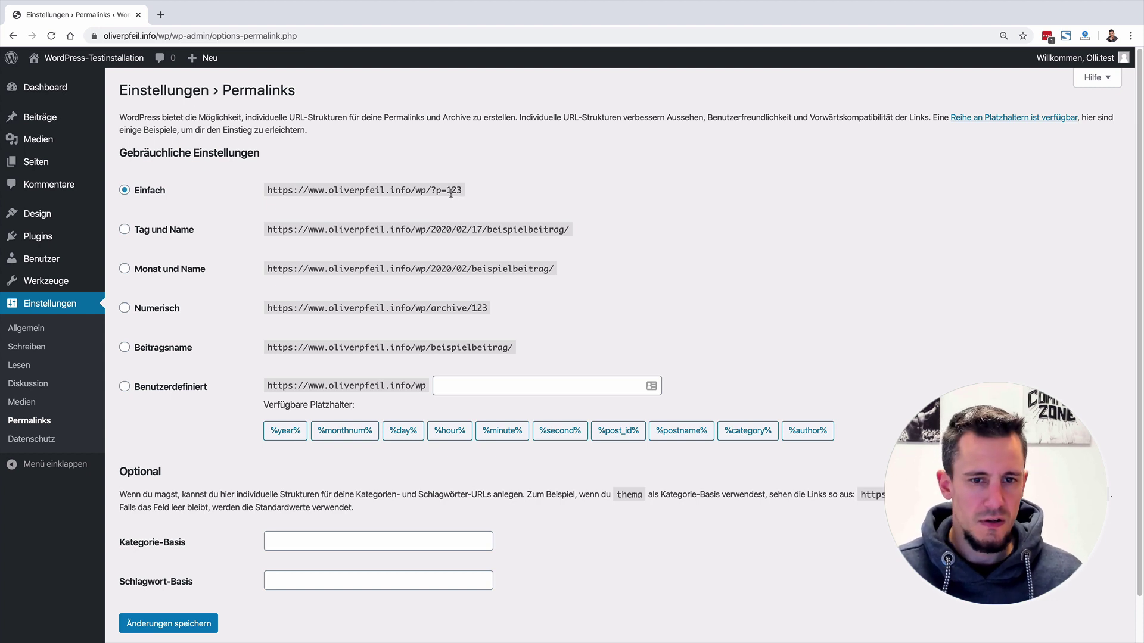
double_click(448, 190)
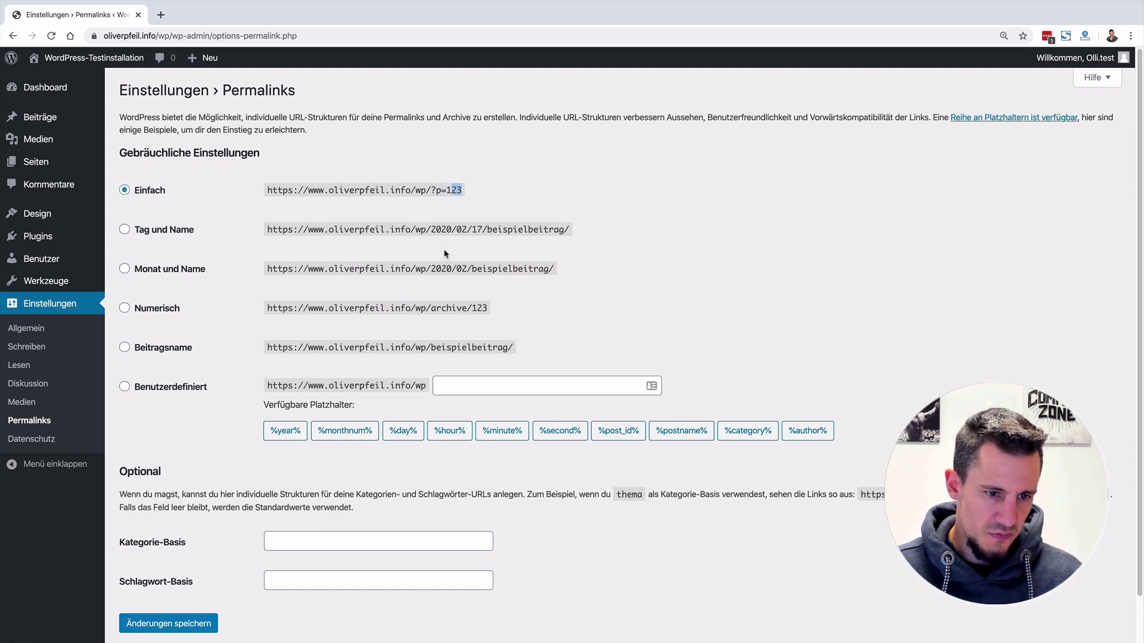
left_click(147, 351)
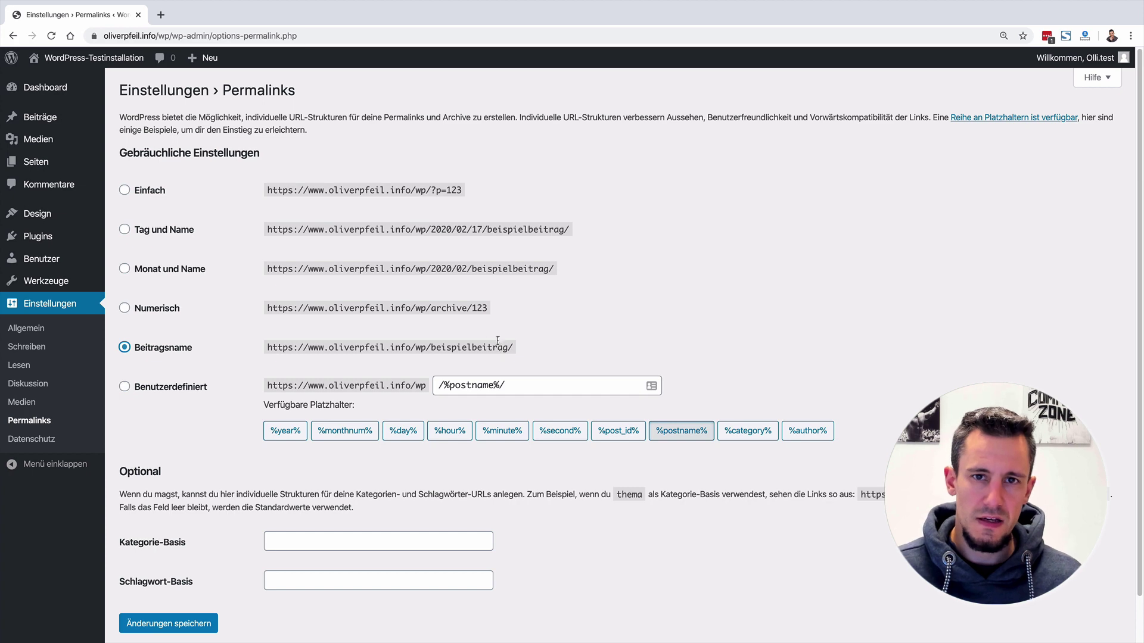
Read the explanatory text about the privacy policy page in the Datenschutz settings
left_click(36, 441)
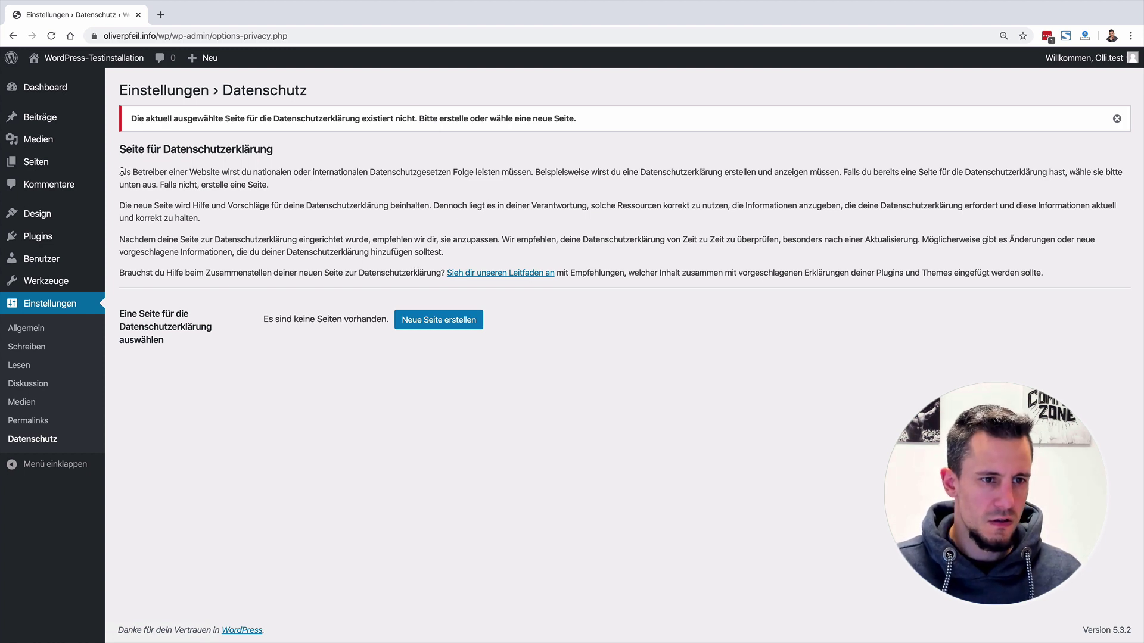
left_click_drag(127, 173, 446, 255)
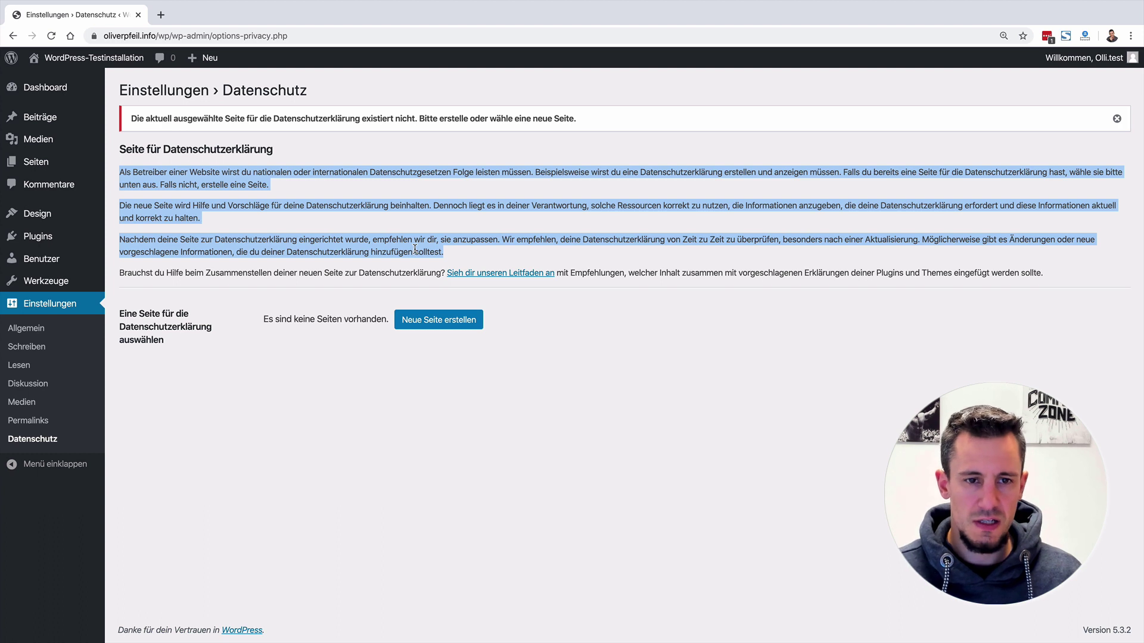
left_click(338, 201)
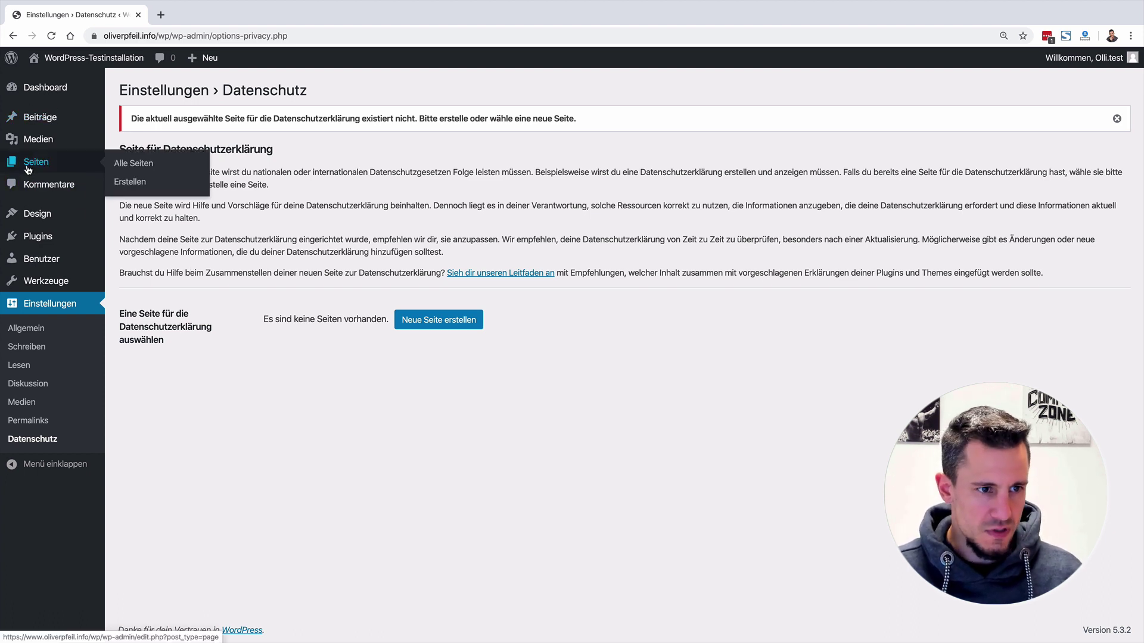
Create a new page and give it the title "Home"
mouse_move(23, 116)
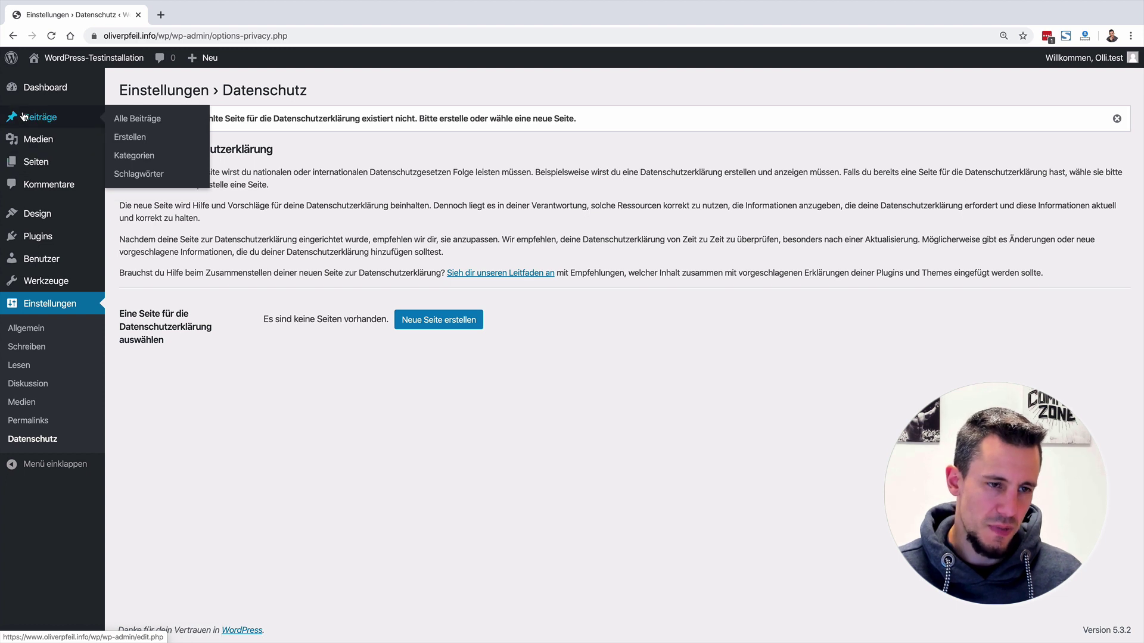
mouse_move(28, 163)
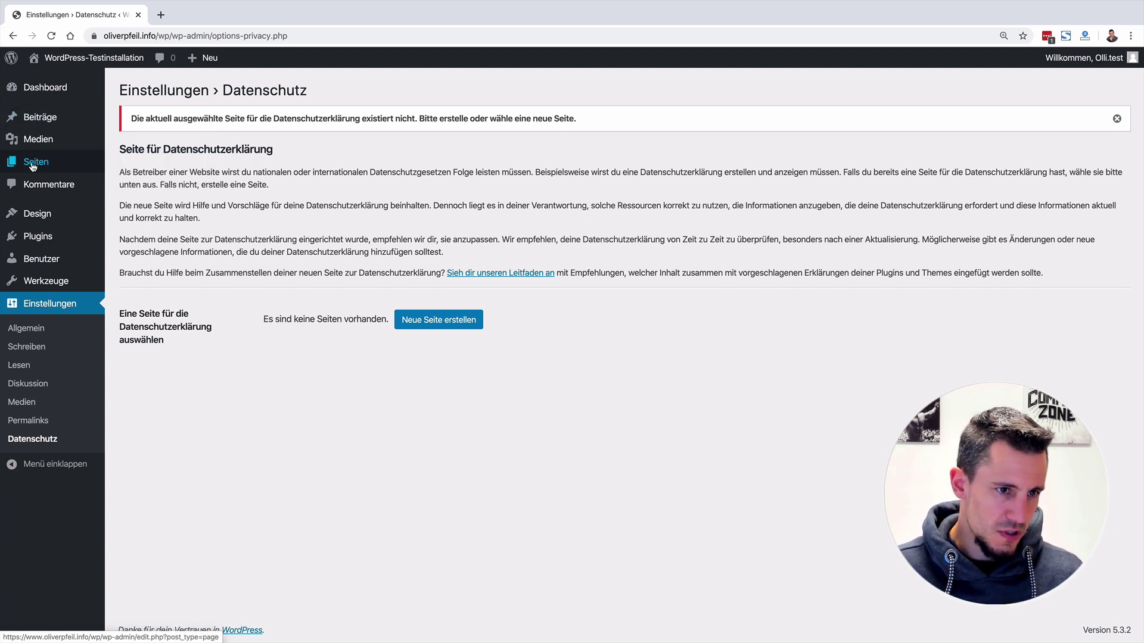
left_click(129, 182)
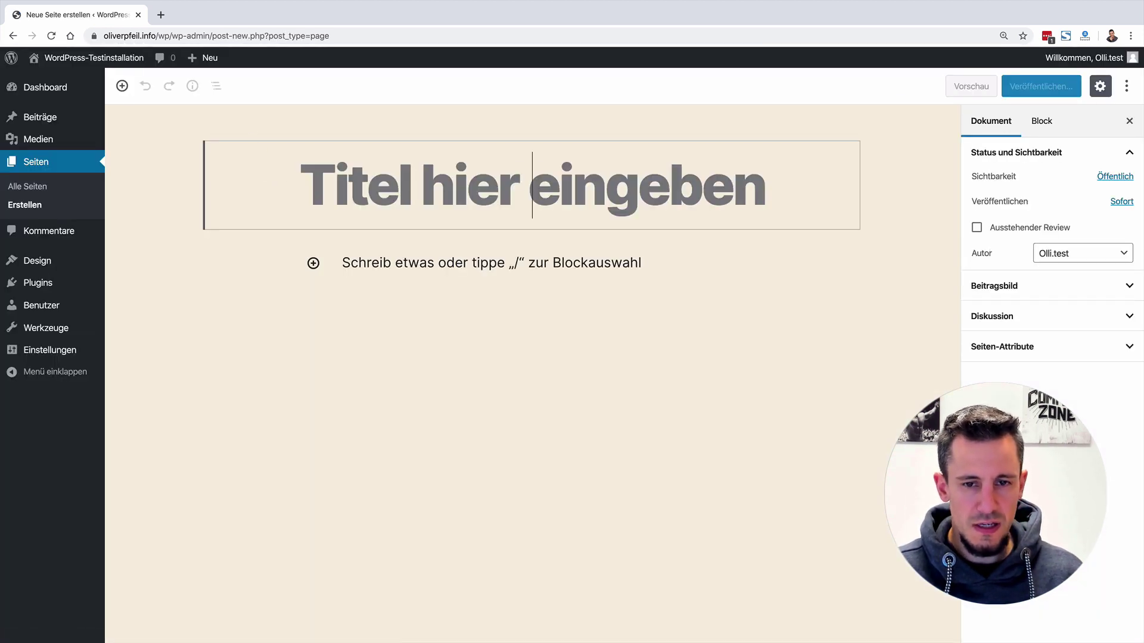
type("Home")
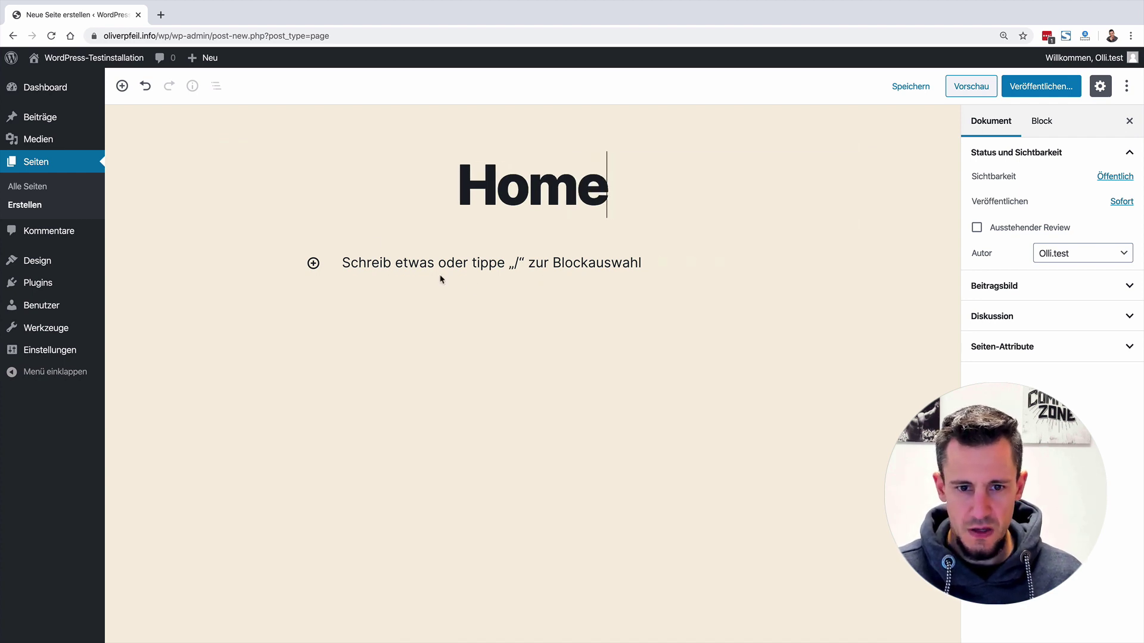
Add an Absatz block below the title and fill it with the word "Text" nine times
left_click(313, 263)
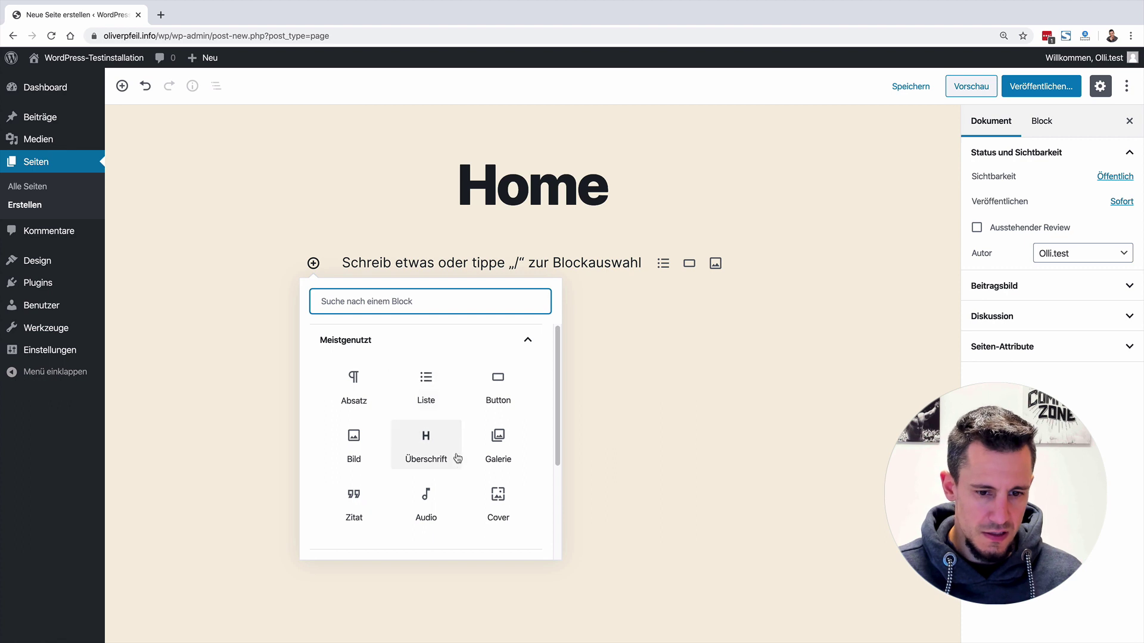
left_click(353, 388)
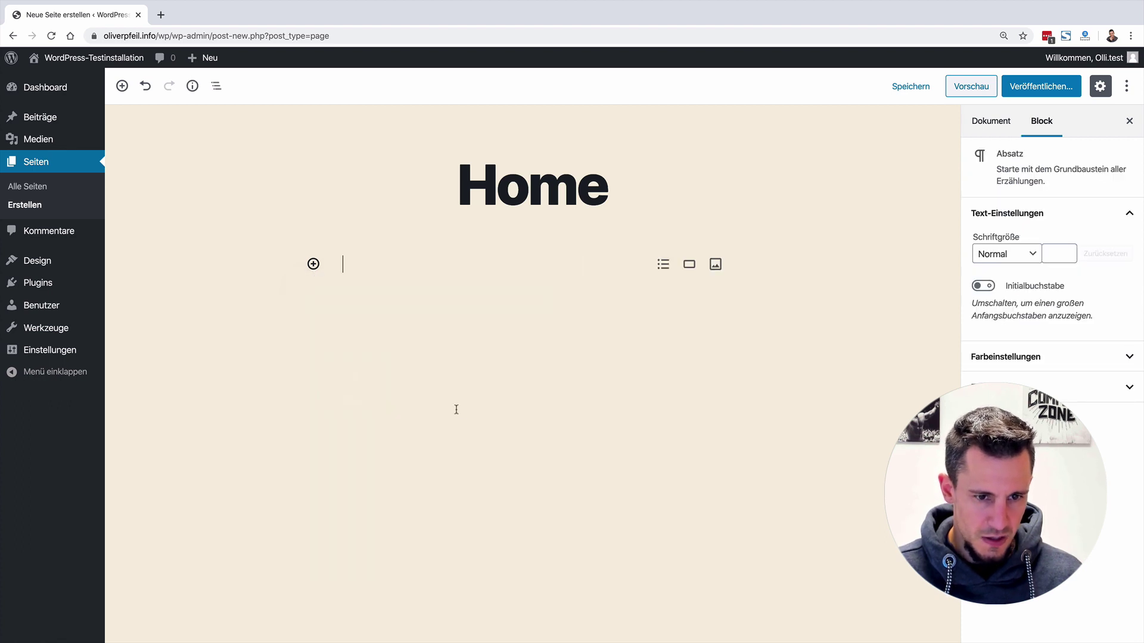
type("Tex")
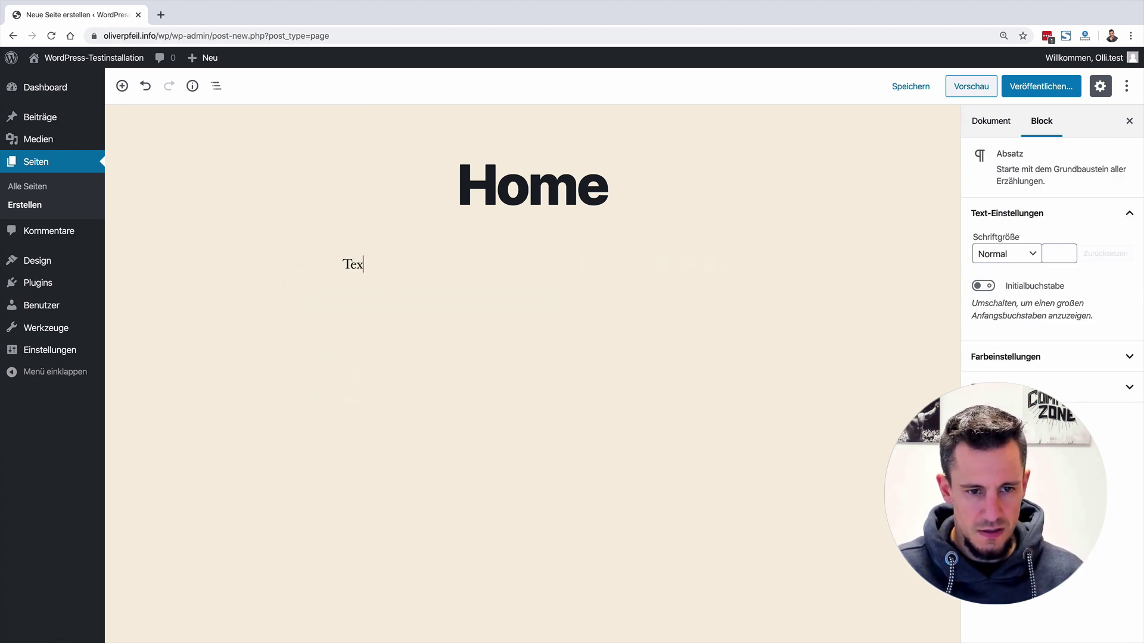
type("t Text Text")
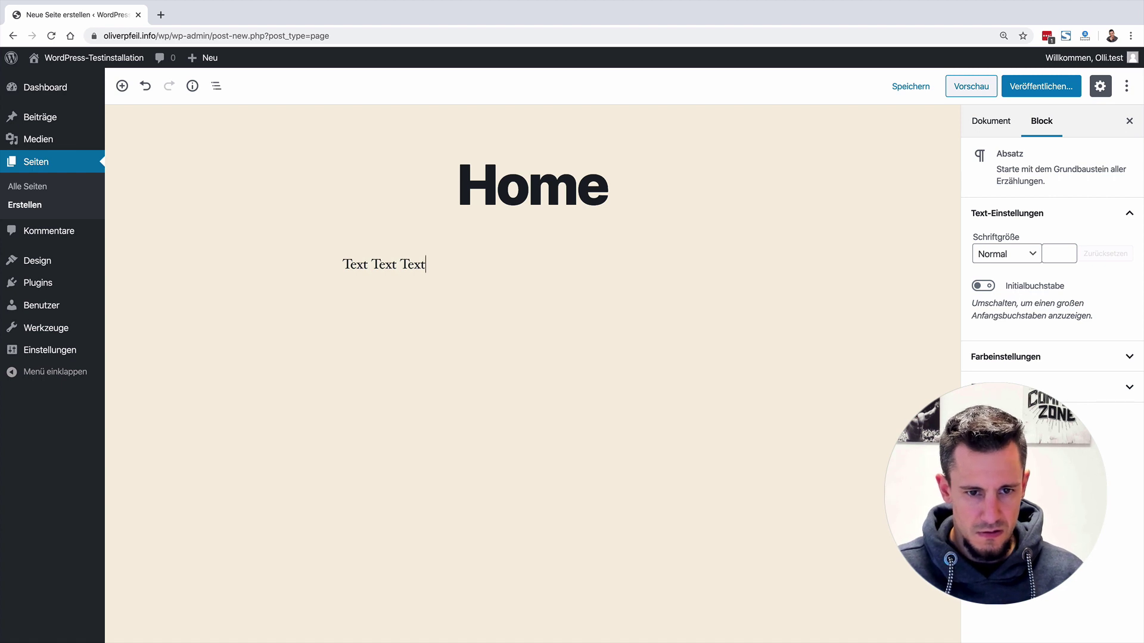
key("ctrl+a")
key("Right")
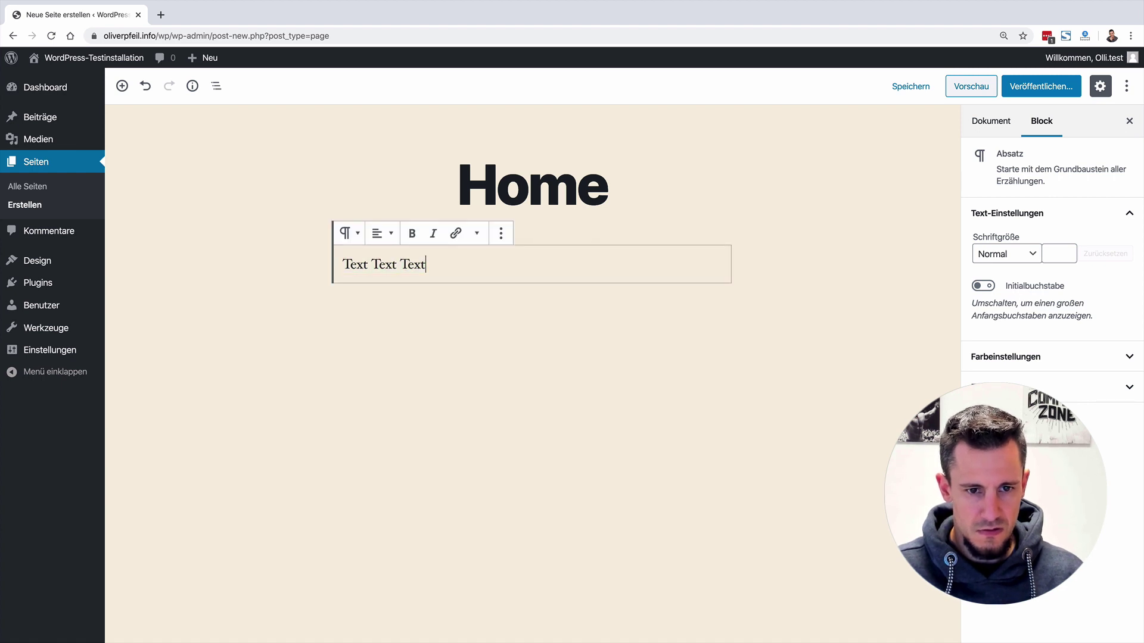
type("Text Text Text Text Text Text")
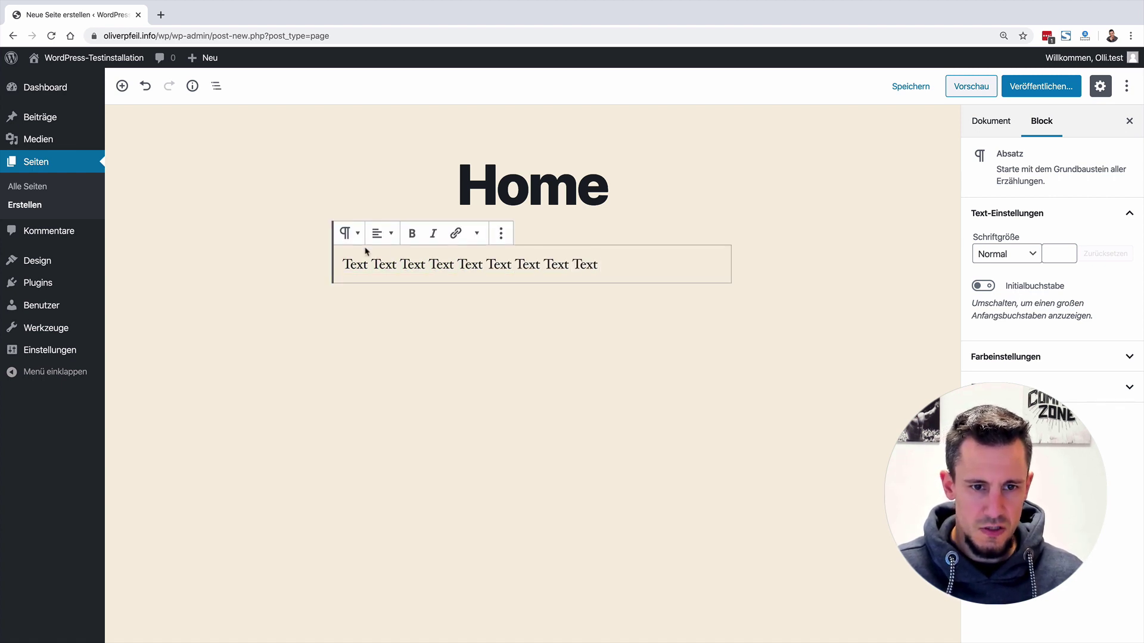
Make the second and third words of the paragraph bold and the fifth word italic
left_click_drag(371, 264, 426, 265)
left_click(411, 233)
double_click(475, 264)
left_click(433, 233)
left_click_drag(491, 264, 544, 264)
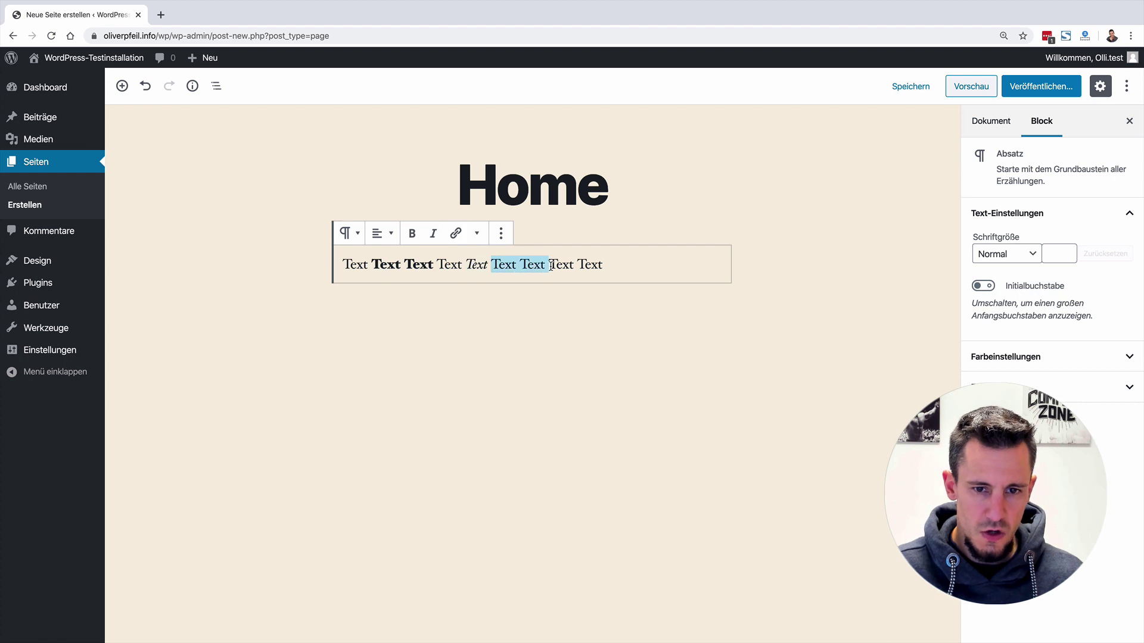
left_click(455, 234)
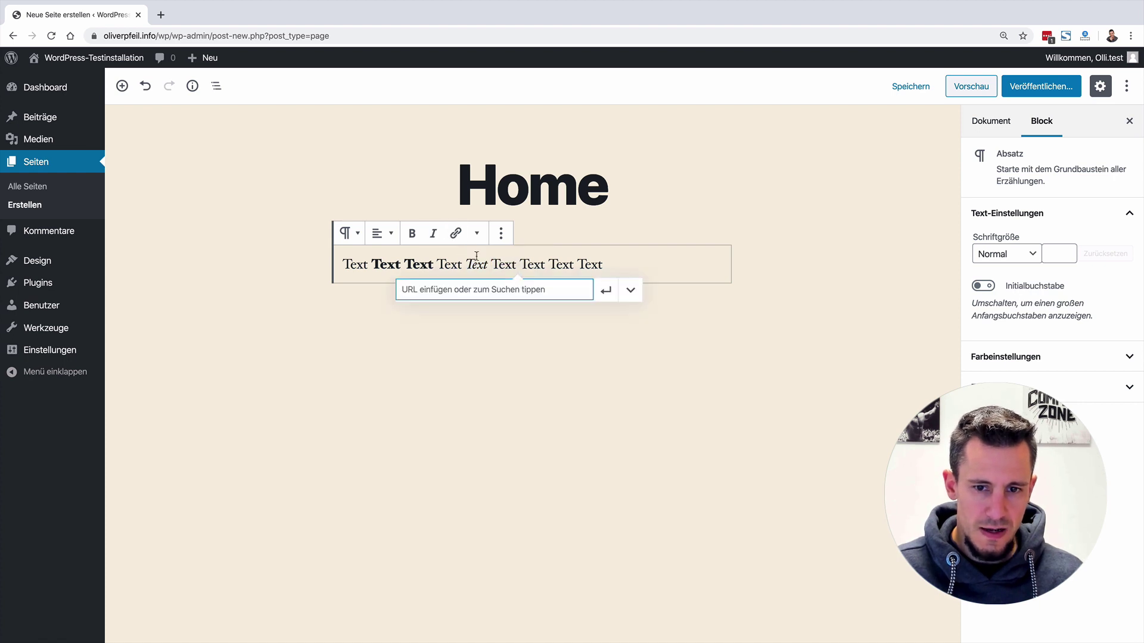
left_click(554, 339)
left_click(279, 247)
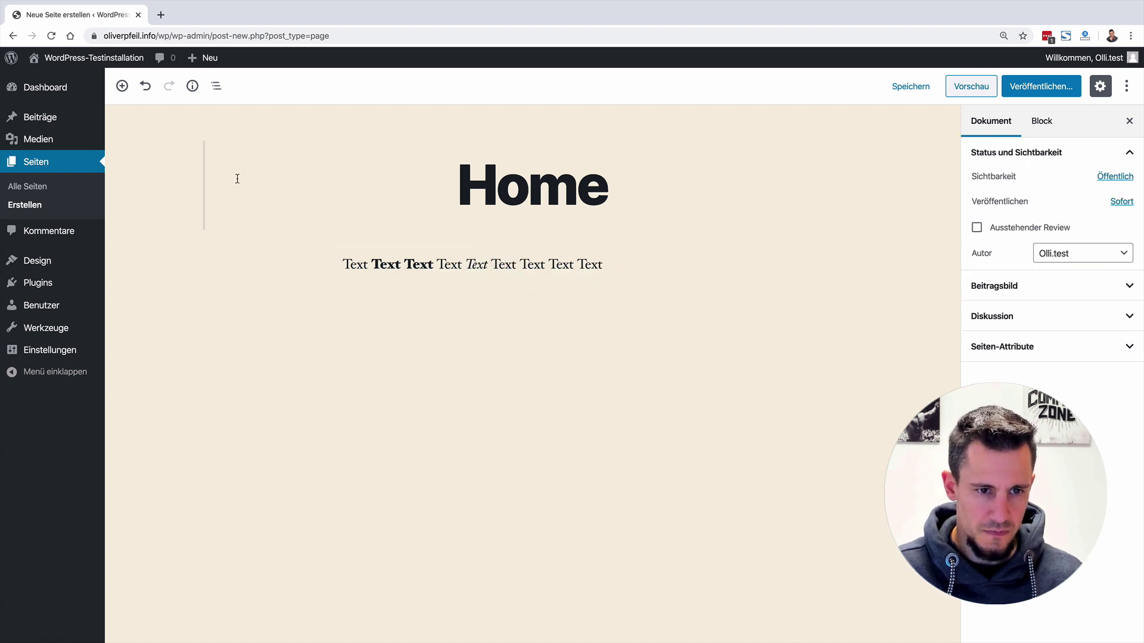
Insert a Liste block below the paragraph with three bullet items reading "asdf" and start a fourth, empty item
left_click(122, 85)
left_click(232, 207)
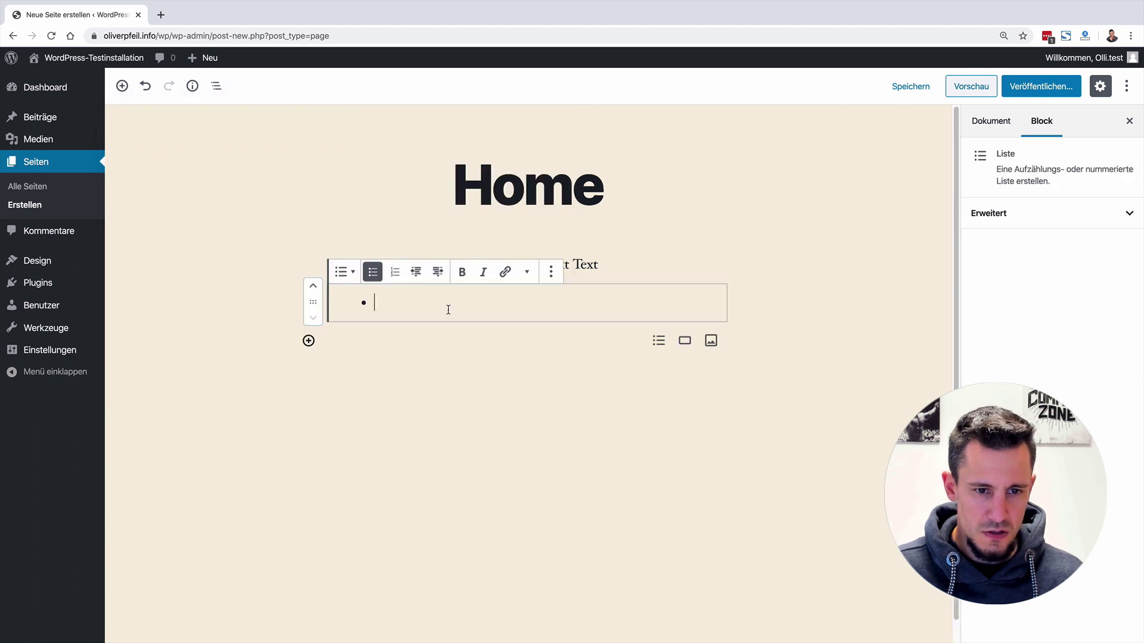
type("asdf")
key("Return")
type("asdf")
key("Return")
type("asdf")
key("Return")
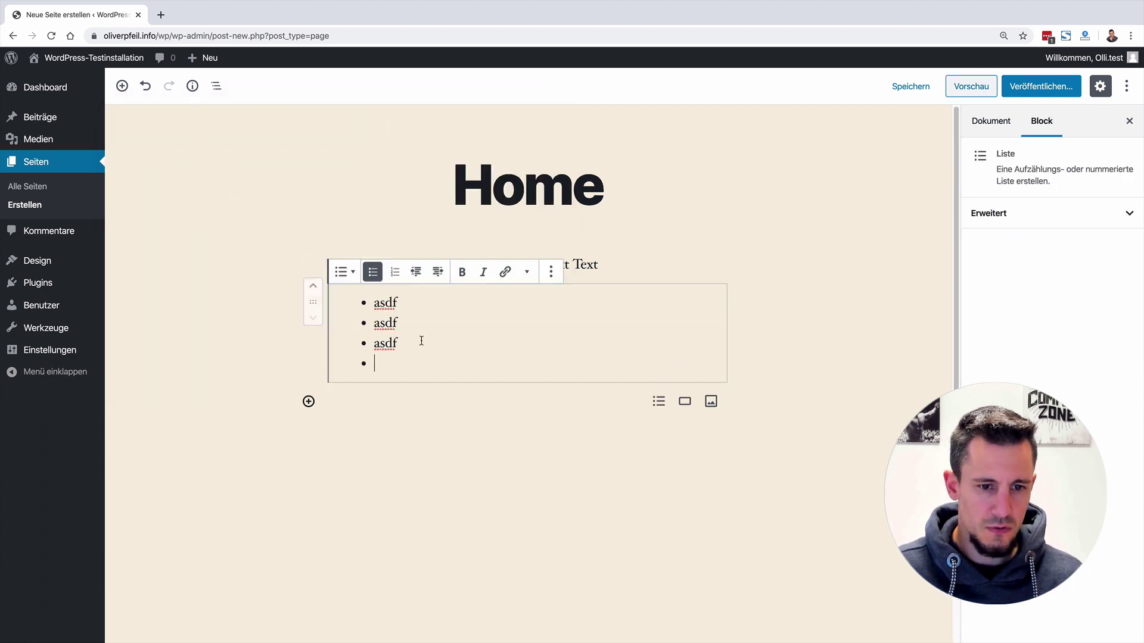
Insert an empty Bild block below the list
left_click(308, 401)
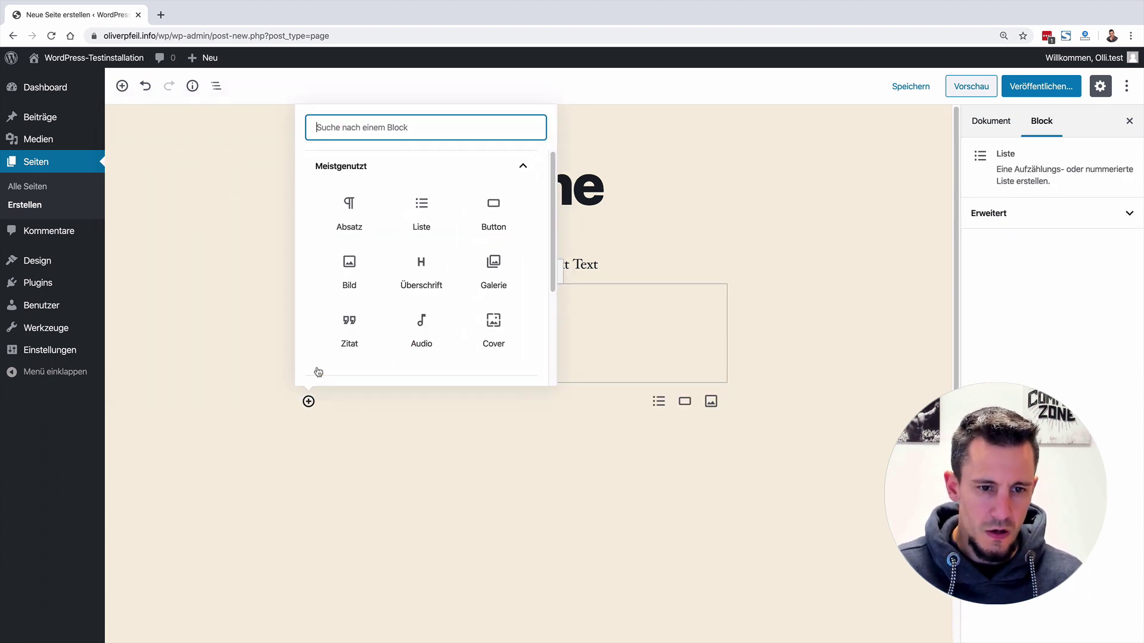
left_click(350, 267)
left_click(303, 552)
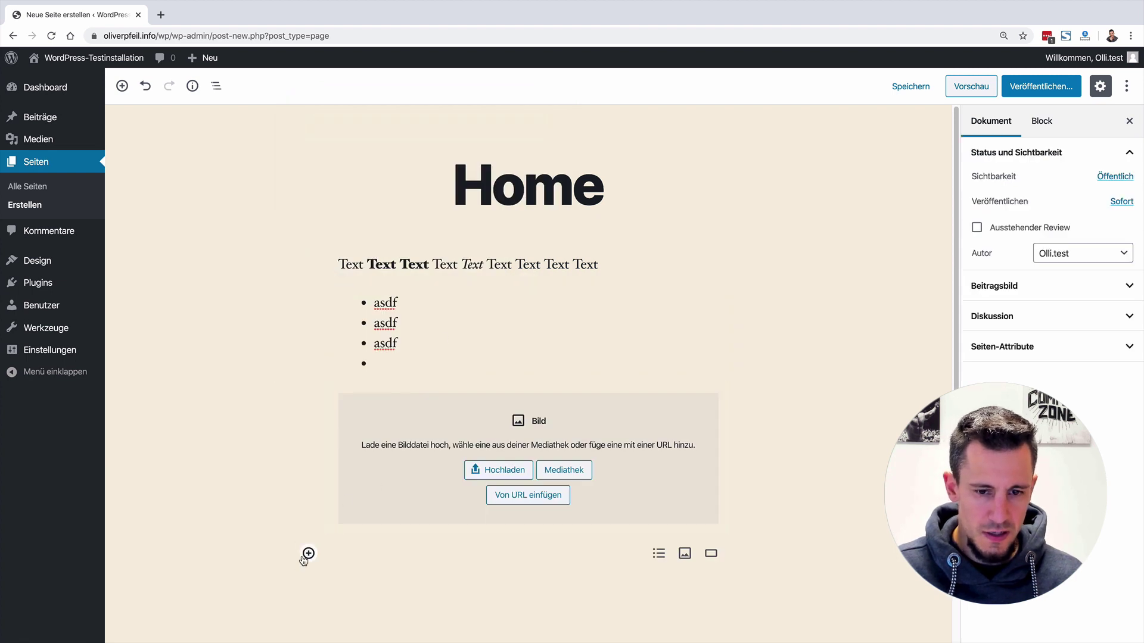
left_click(309, 553)
scroll(417, 464, "down", 3)
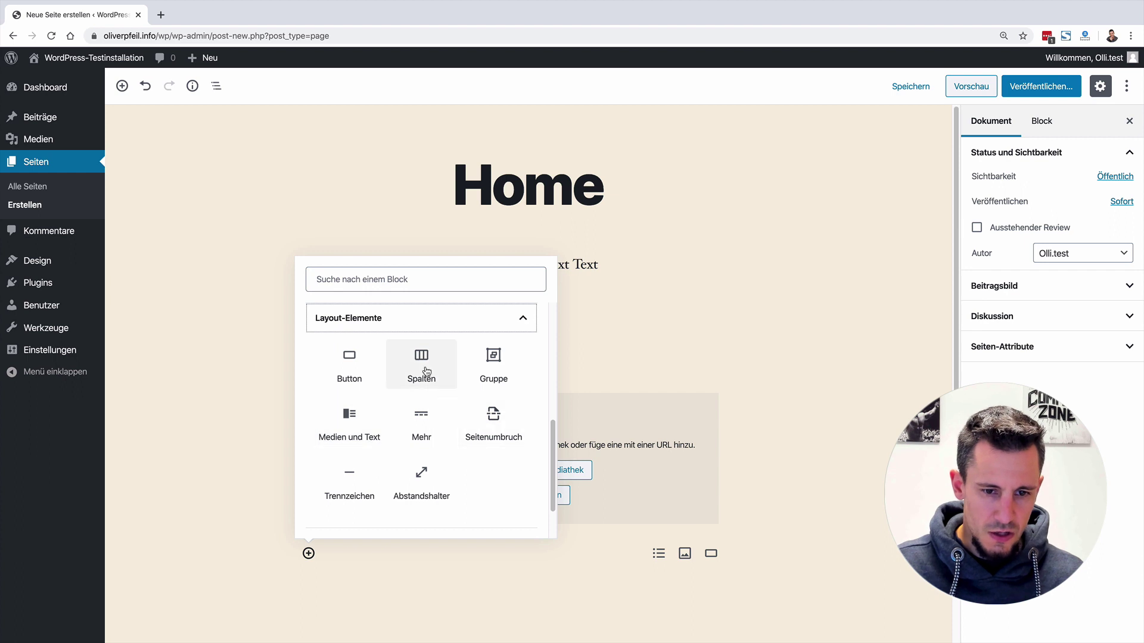
scroll(369, 331, "up", 3)
left_click(357, 485)
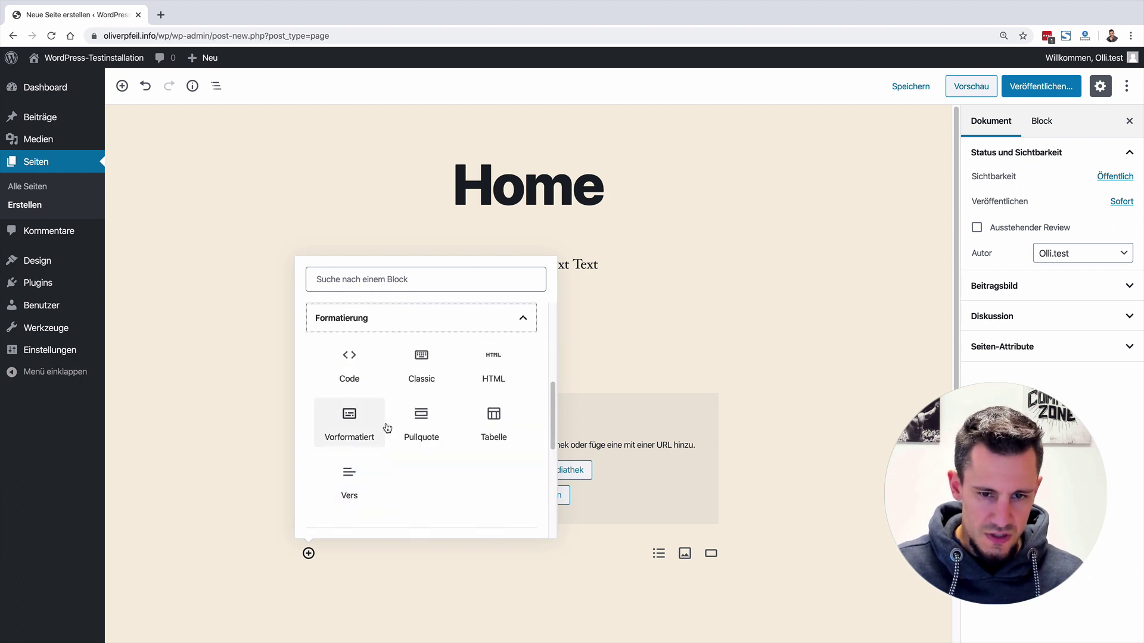
left_click(784, 308)
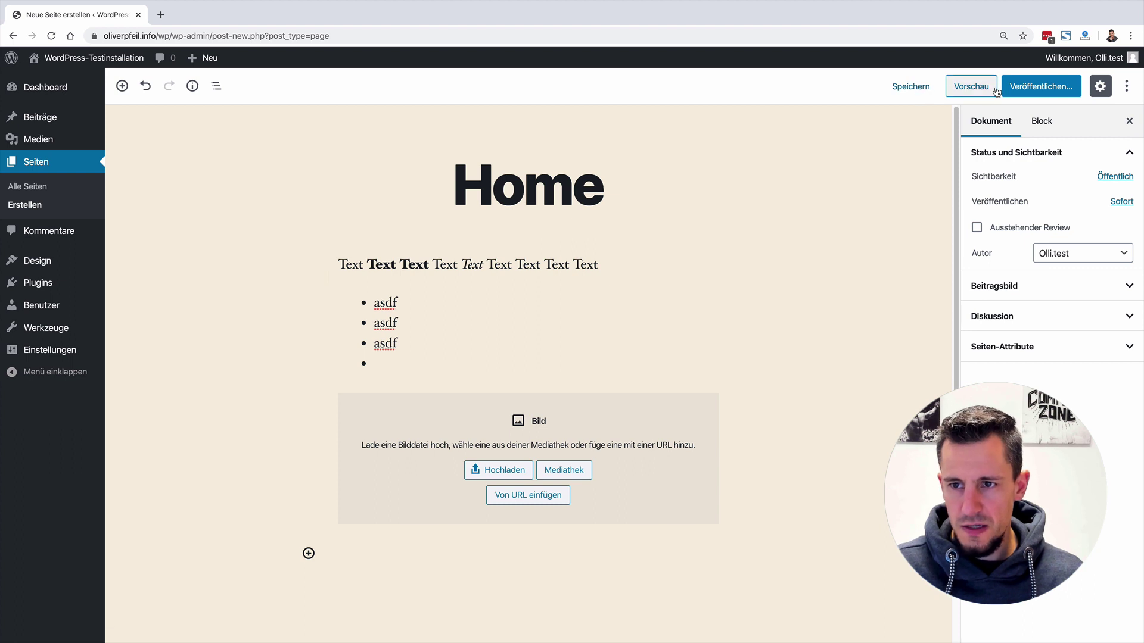
Save and publish the Home page, and return to the list of all pages
left_click(919, 89)
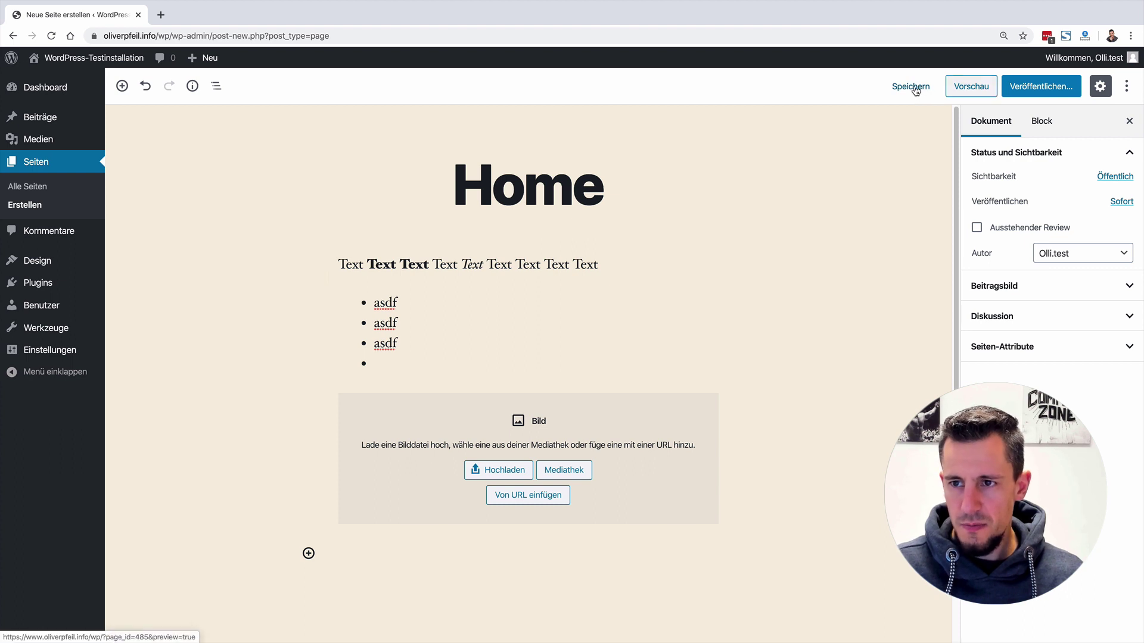
left_click(1043, 89)
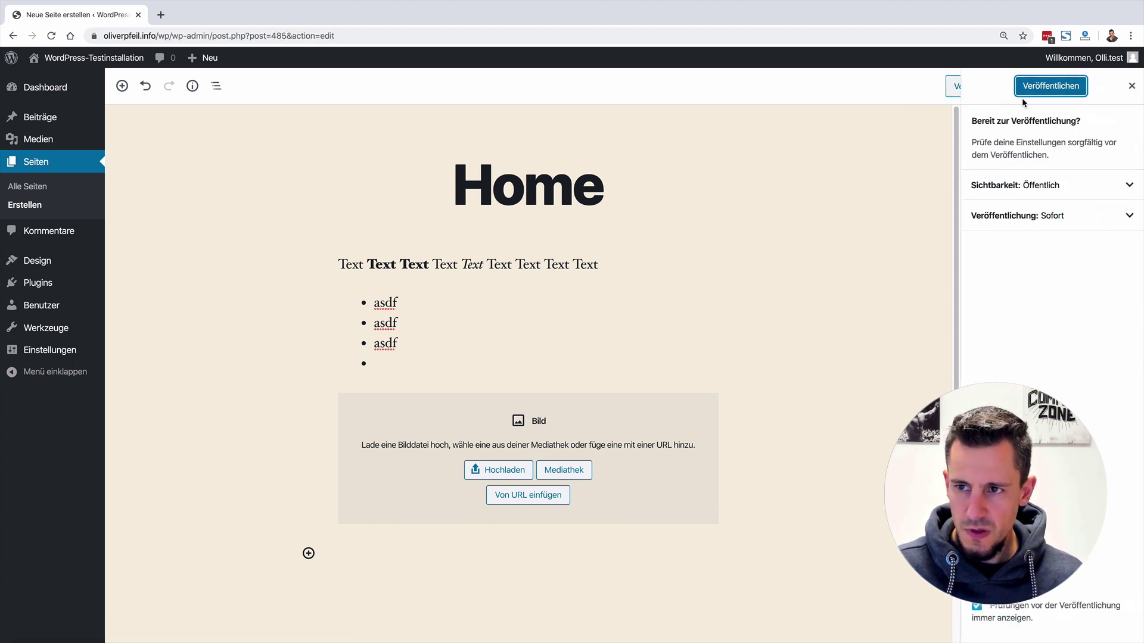
left_click(1026, 93)
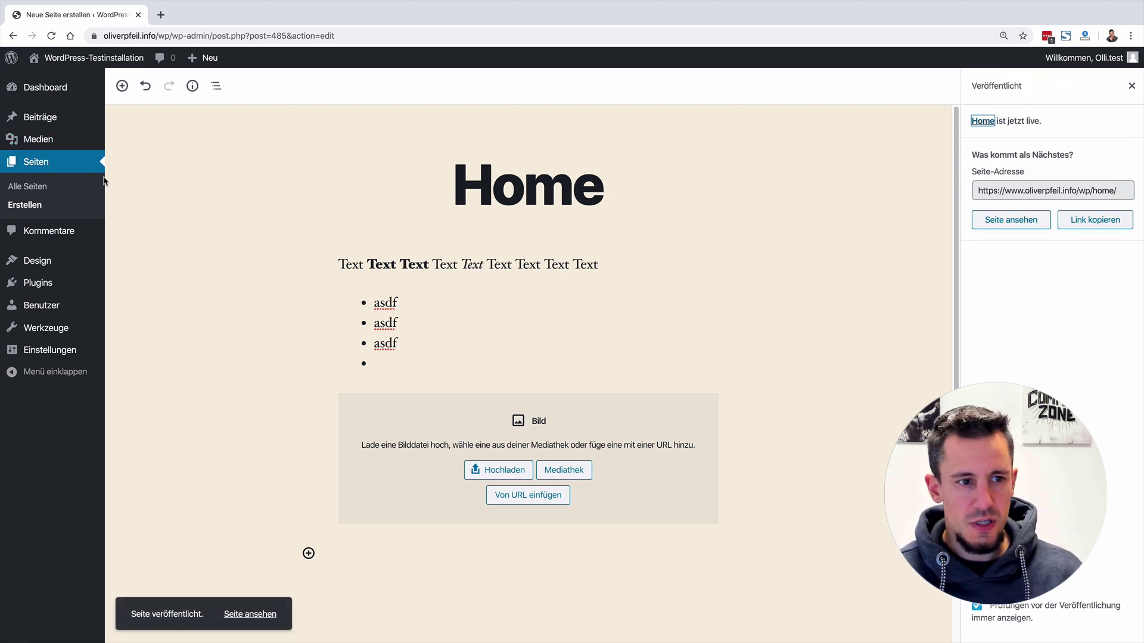
left_click(29, 164)
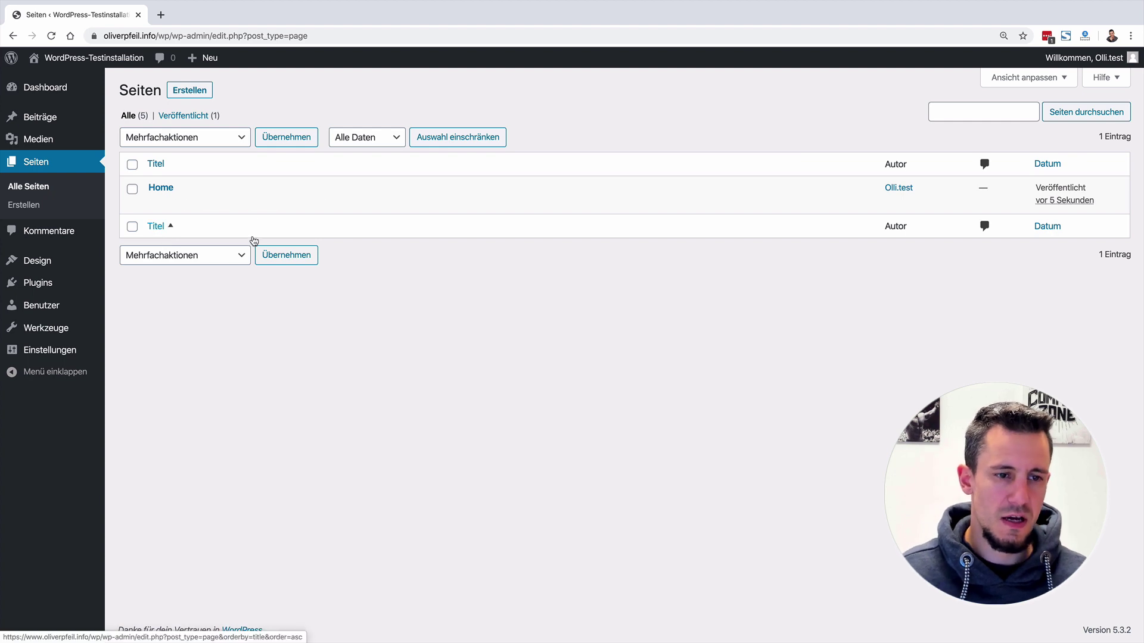
mouse_move(179, 205)
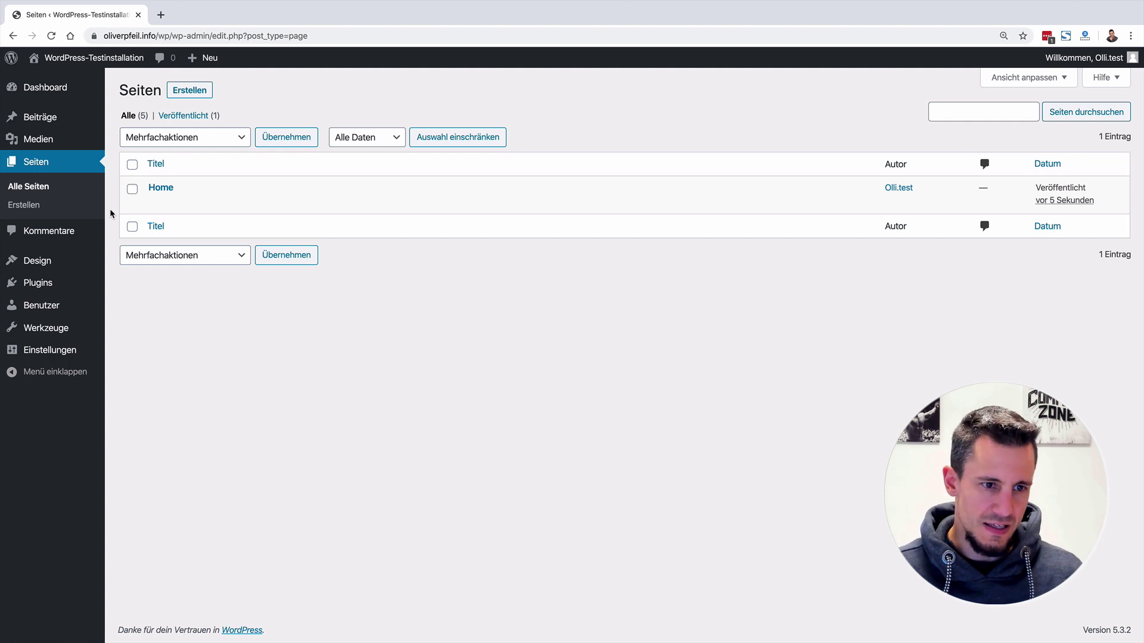
Go to the plugin installation page and search the plugin directory for "classic editor"
mouse_move(39, 285)
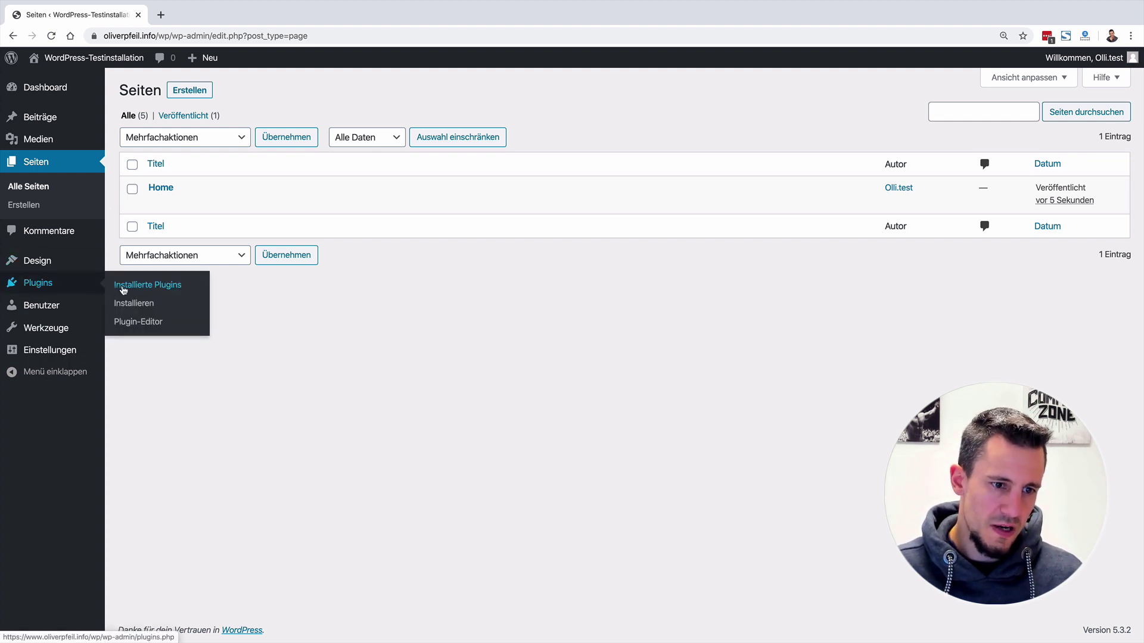
left_click(127, 304)
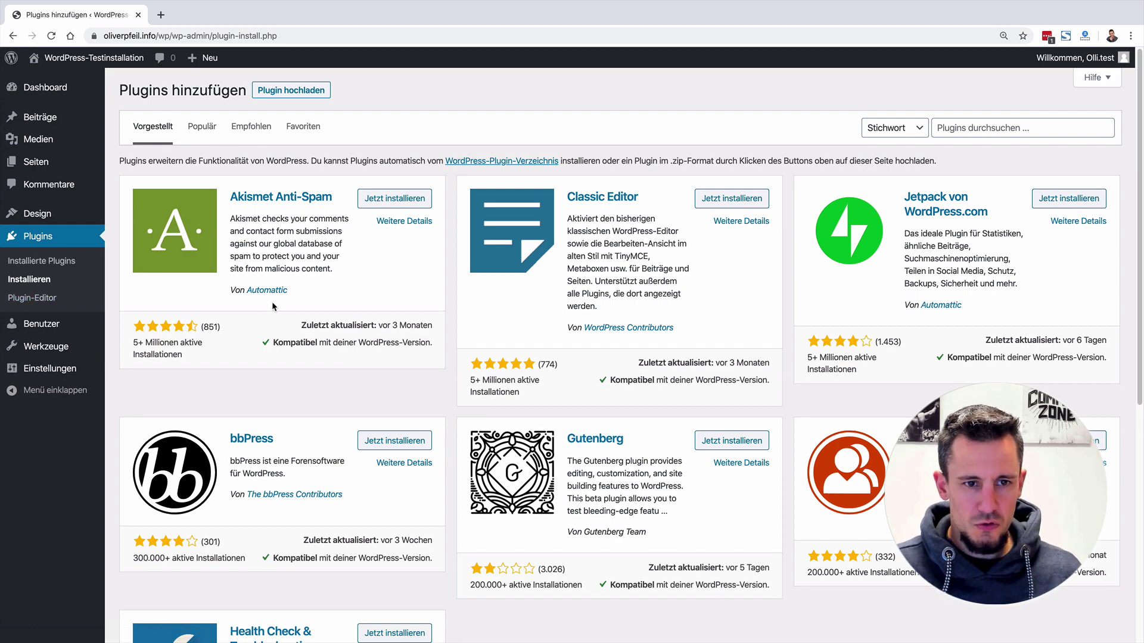
scroll(598, 294, "down", 7)
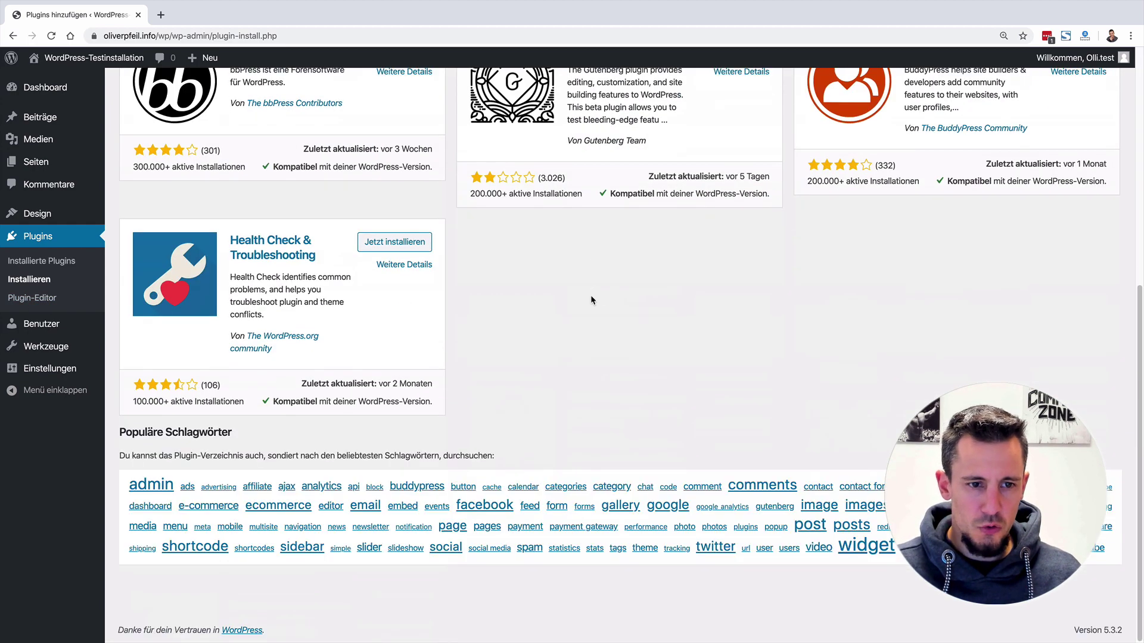
scroll(591, 295, "up", 7)
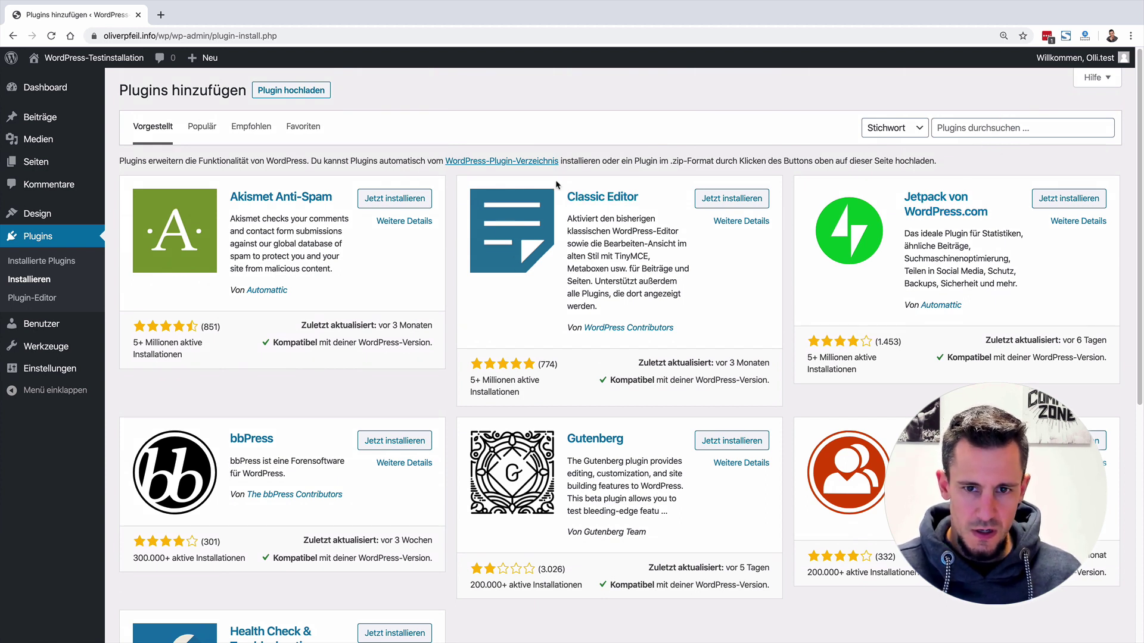
left_click(1004, 127)
type("classic editor")
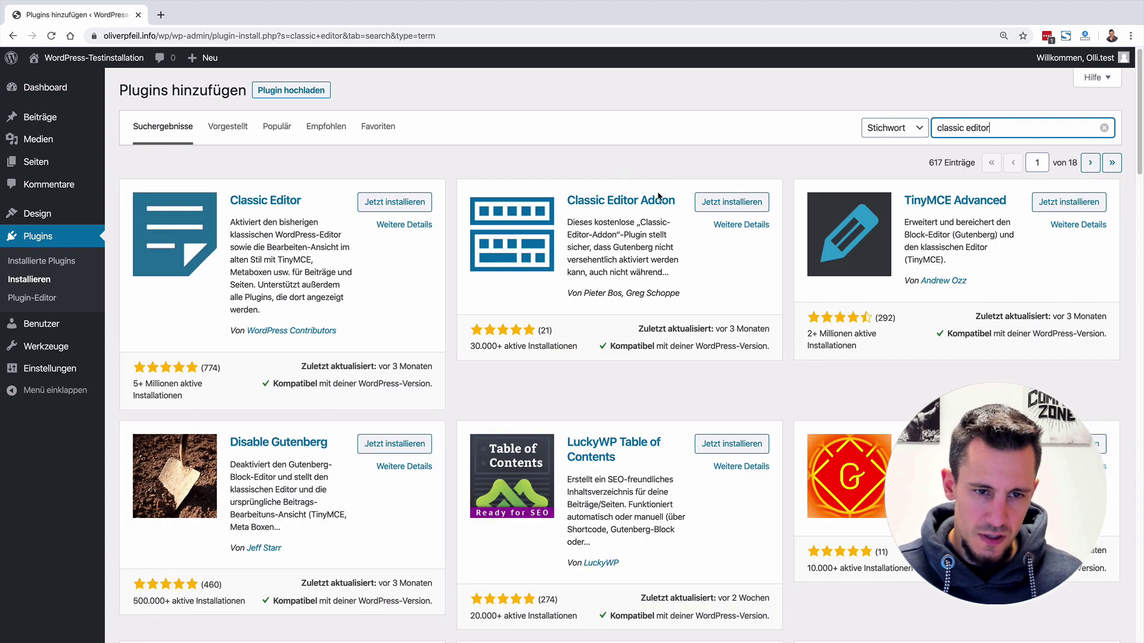
Install and activate the Classic Editor plugin, and open the Schreiben settings
left_click(375, 203)
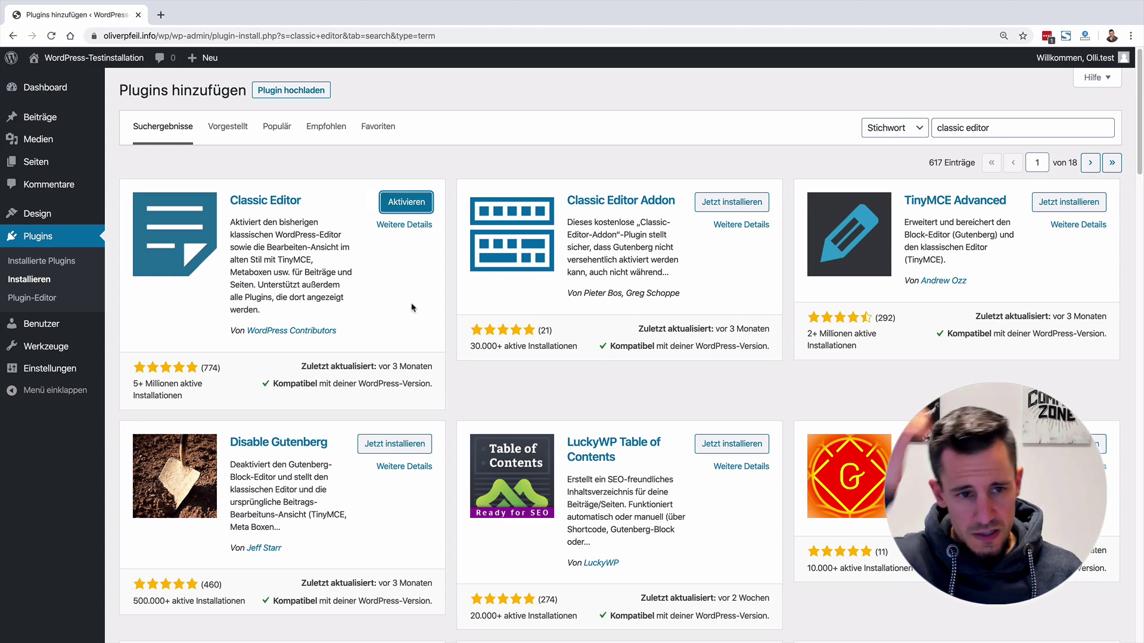
left_click(406, 202)
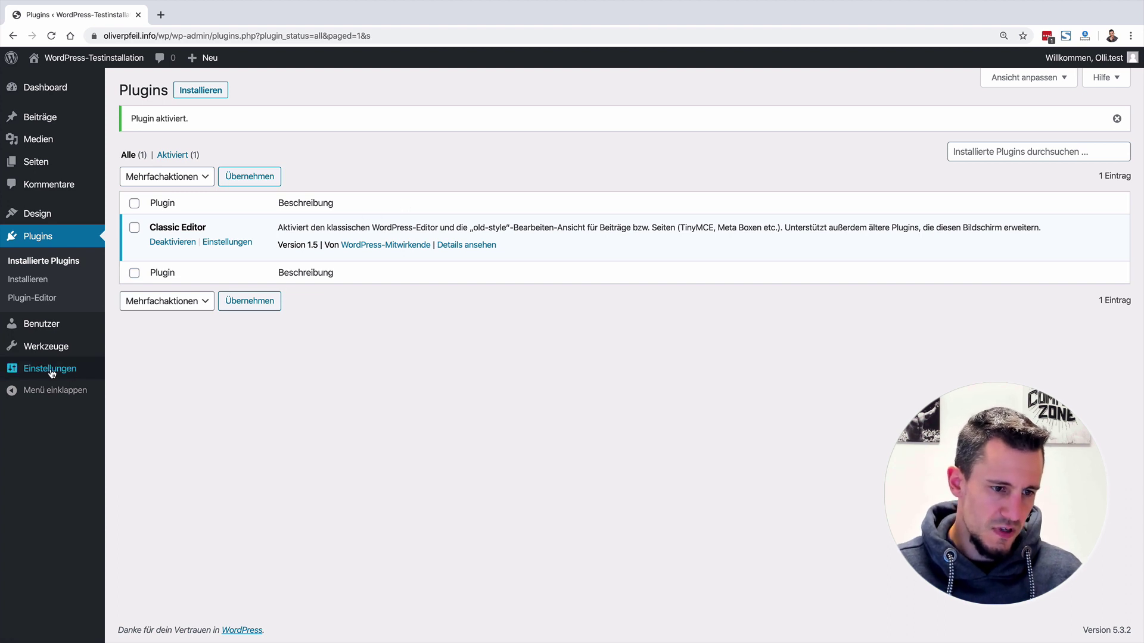
mouse_move(52, 369)
left_click(146, 388)
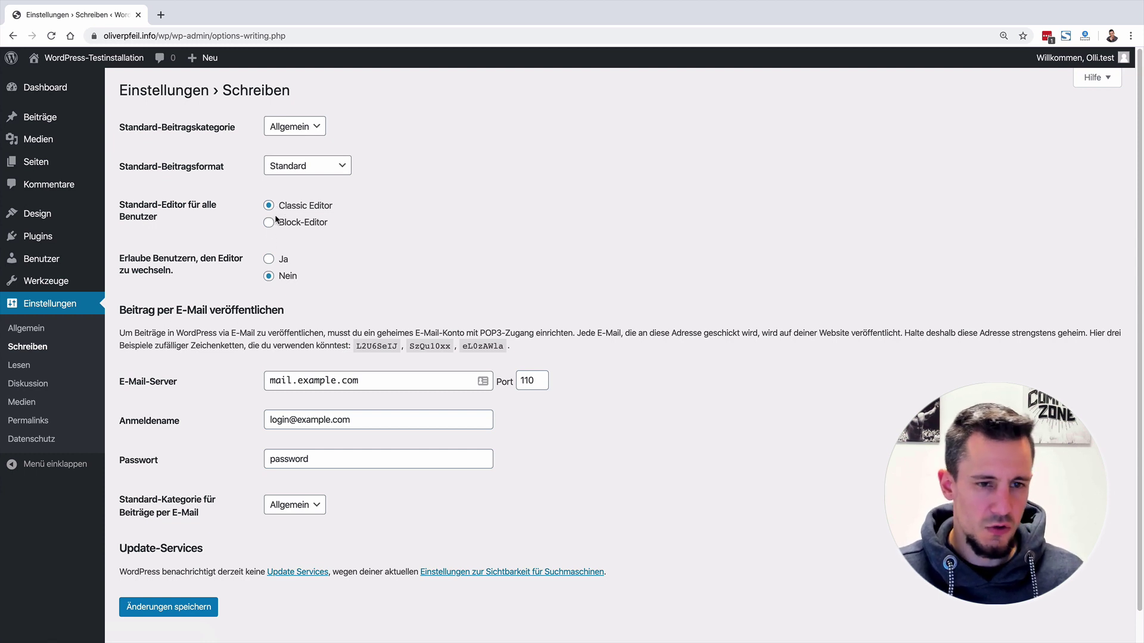
Create a new page and title it "Produkte"
left_click(36, 161)
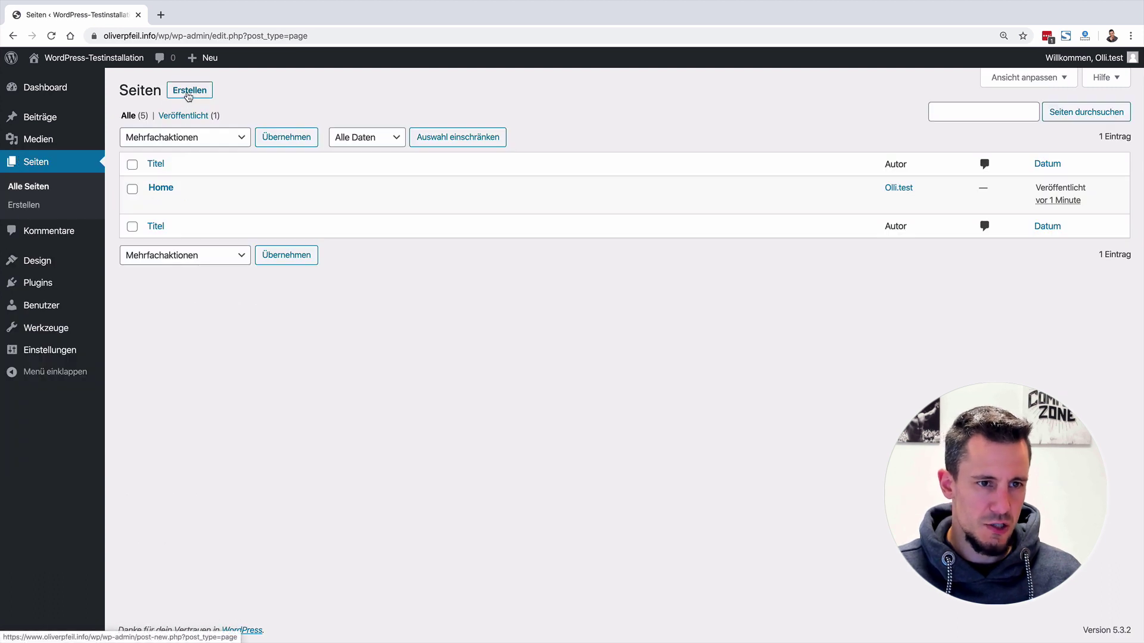
left_click(189, 91)
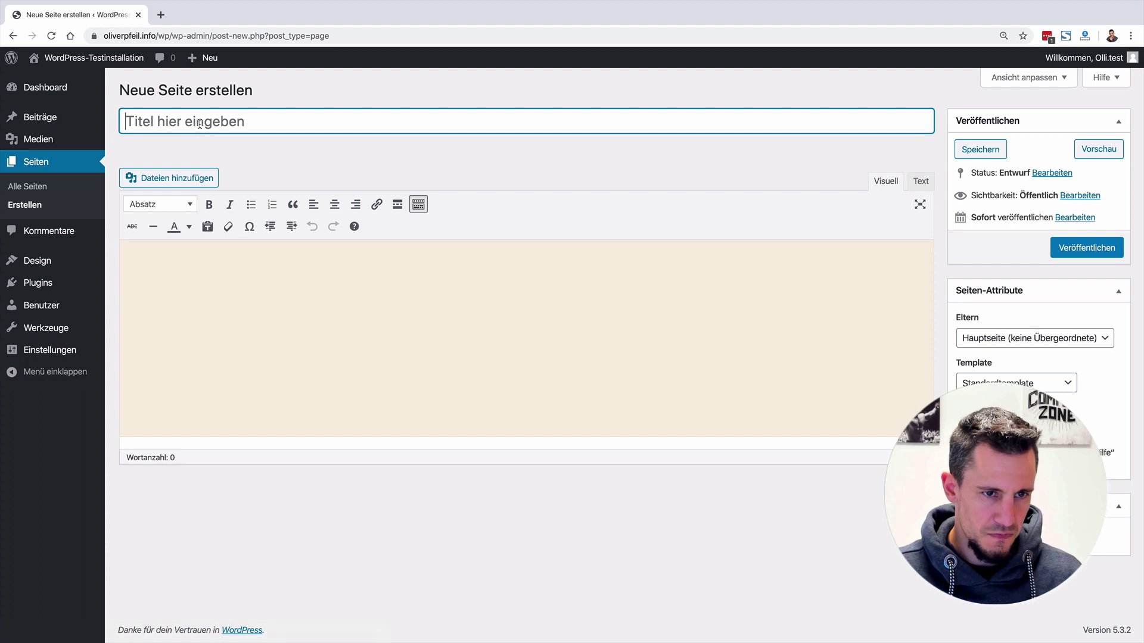
type("Pre")
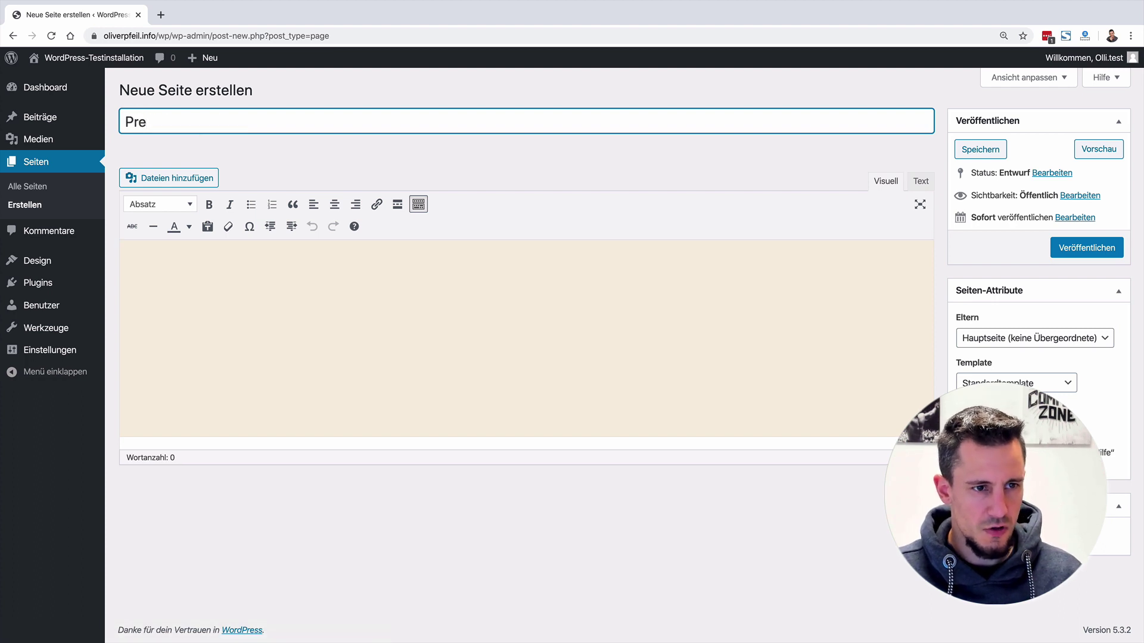
type("dukte")
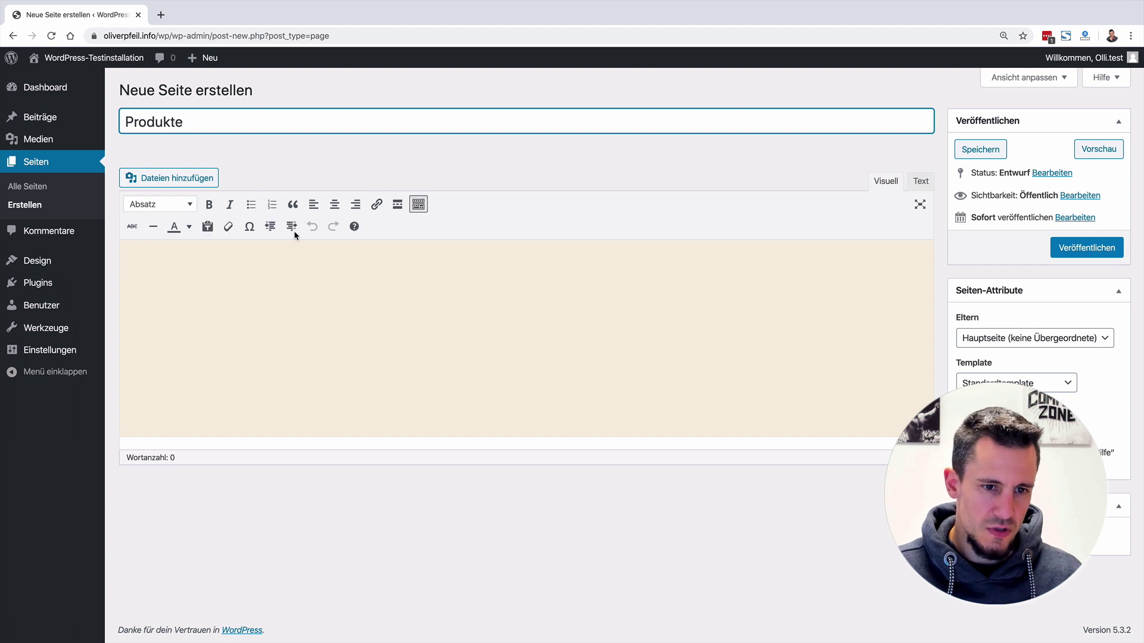
Fill the page content with a single paragraph that repeats the word "Text" twelve times, copying "Text Text Text Text" and joining the lines
left_click(309, 306)
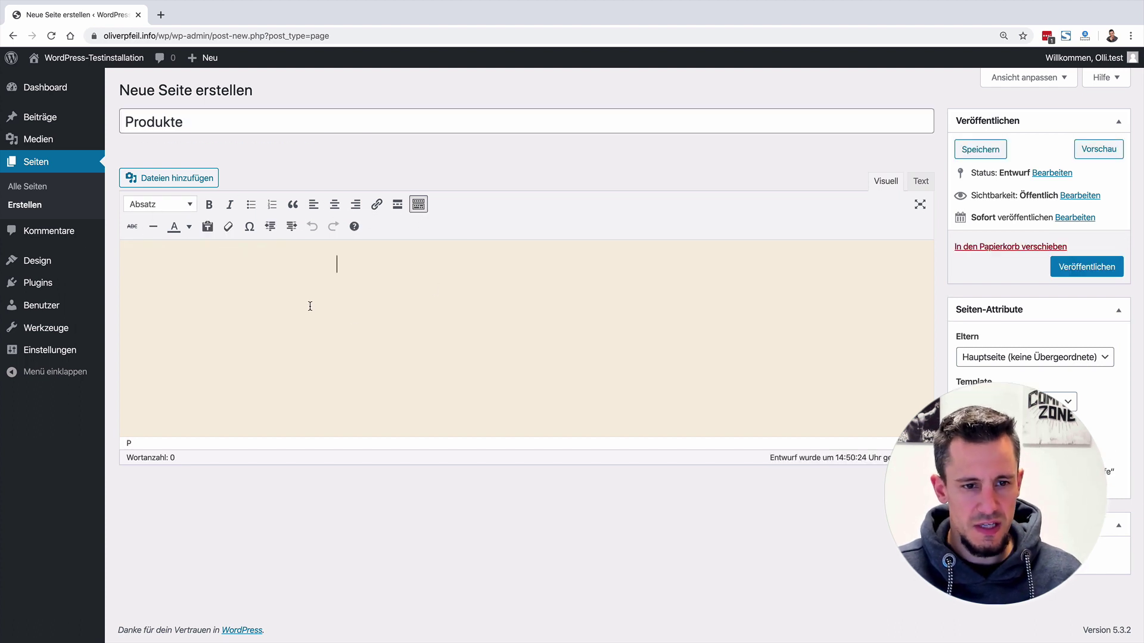
type("Text Text Text Text")
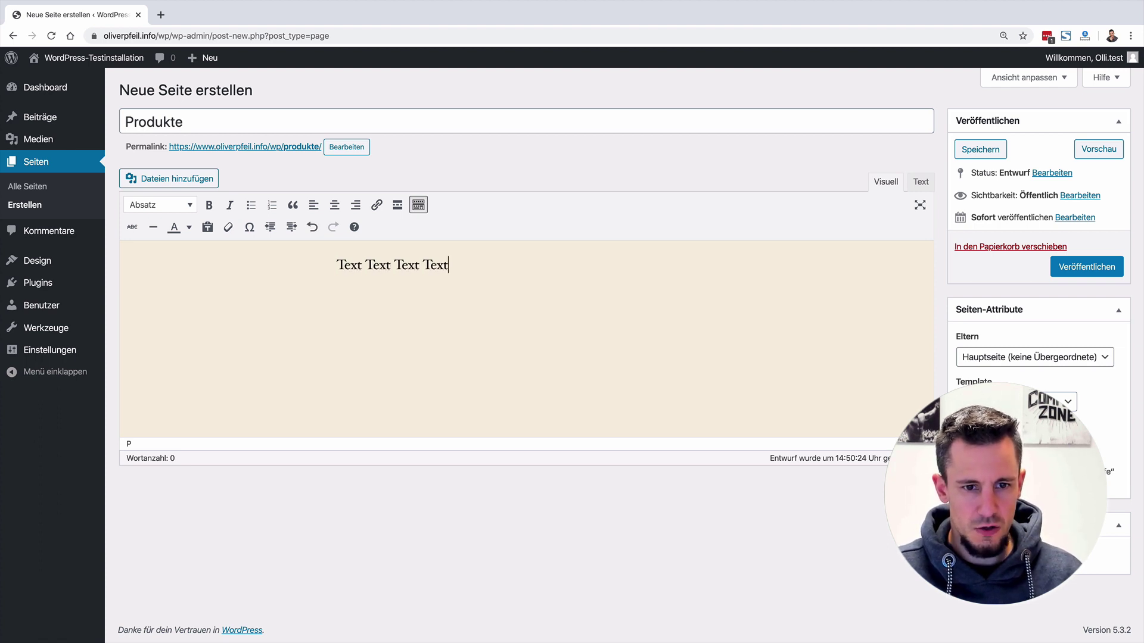
key("ctrl+a")
key("ctrl+c")
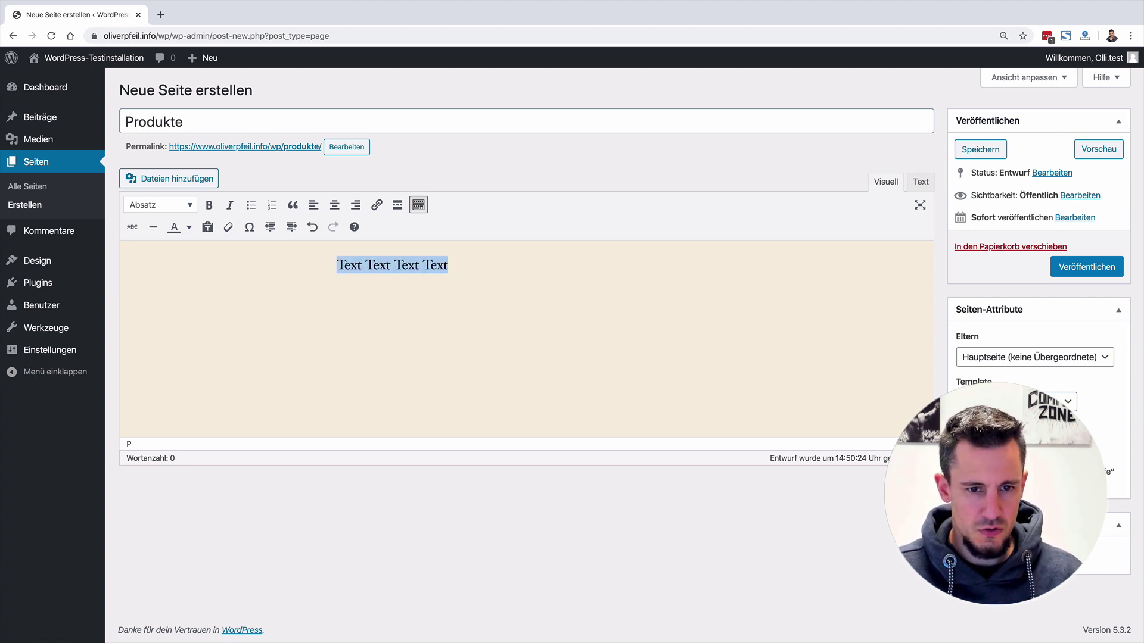
key("BackSpace")
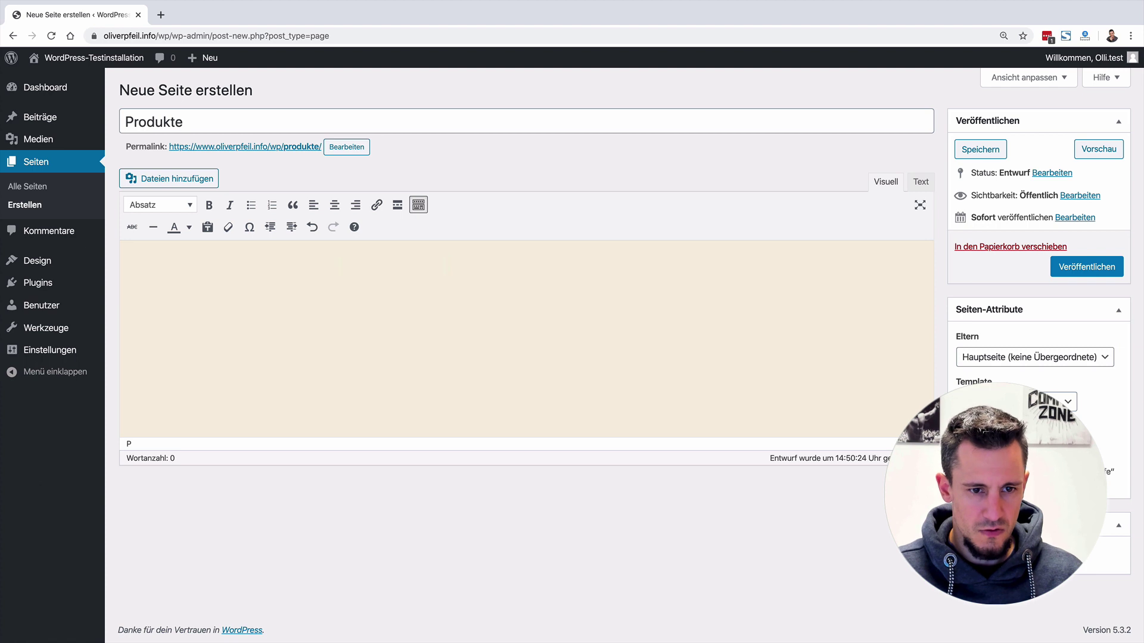
key("ctrl+v")
key("Return")
key("ctrl+v")
key("Return")
key("ctrl+v")
left_click(487, 265)
key("Delete")
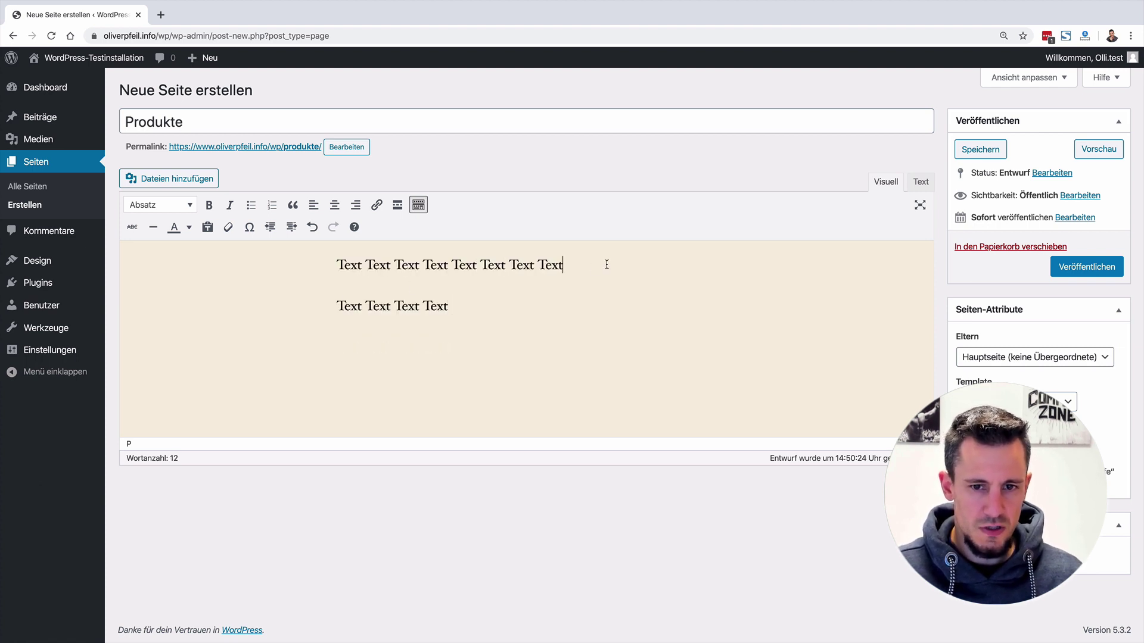
key("Delete")
Make the second and third words of the paragraph bold
left_click_drag(367, 265, 510, 265)
left_click(208, 205)
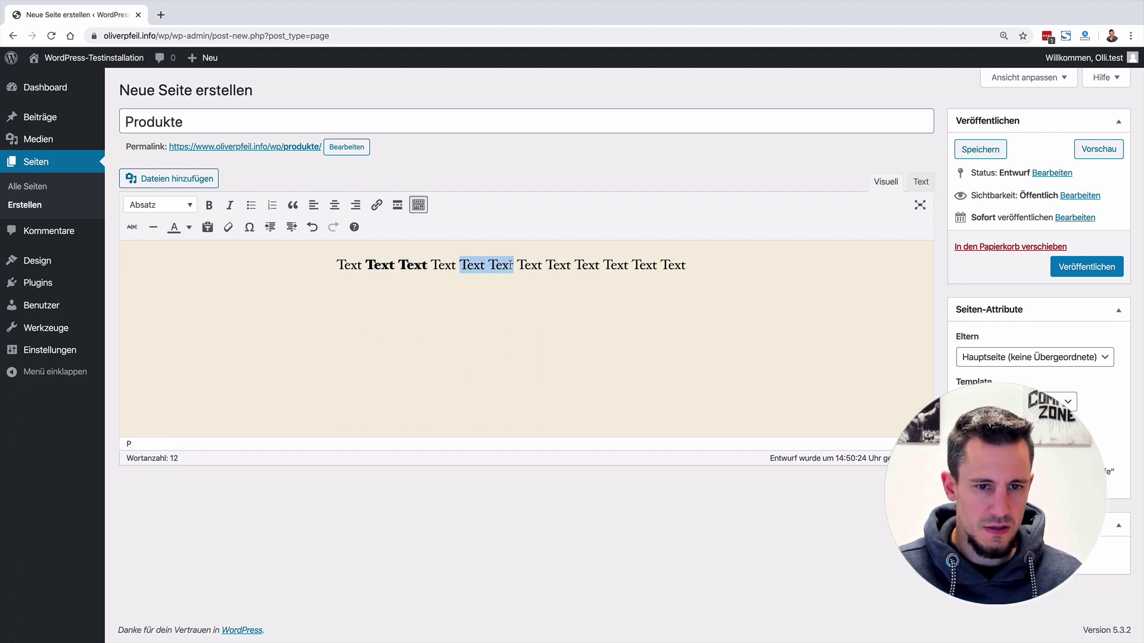
left_click(376, 205)
Add a bulleted list below the paragraph with the items "Liste", "asdf" and "asdf", and start a fourth, empty item
left_click(737, 274)
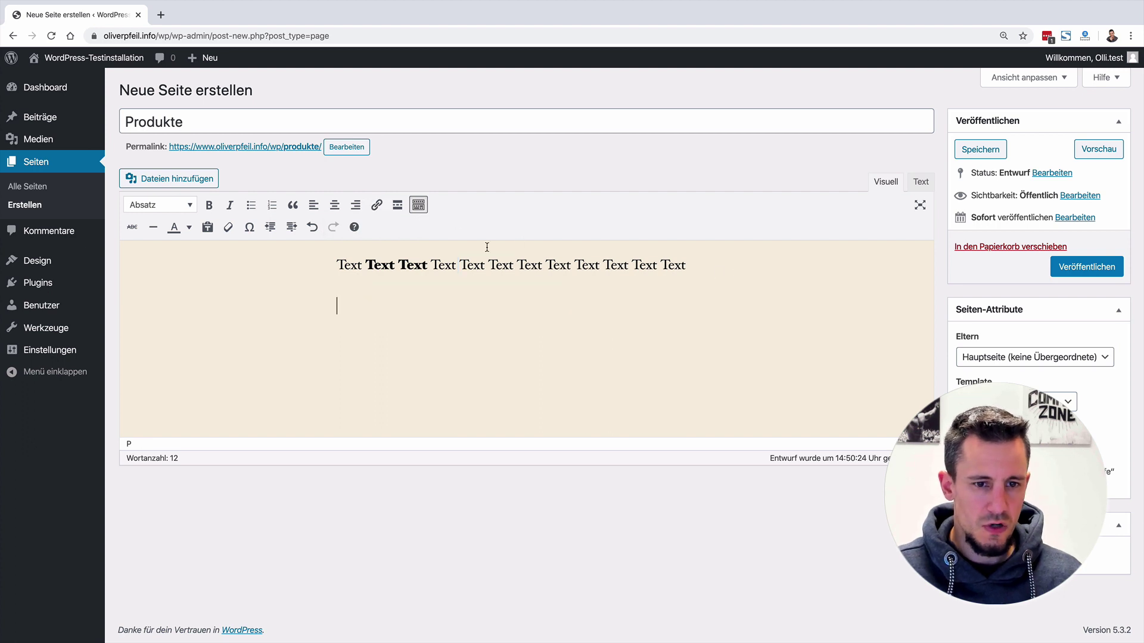
key("Return")
left_click(251, 205)
type("L")
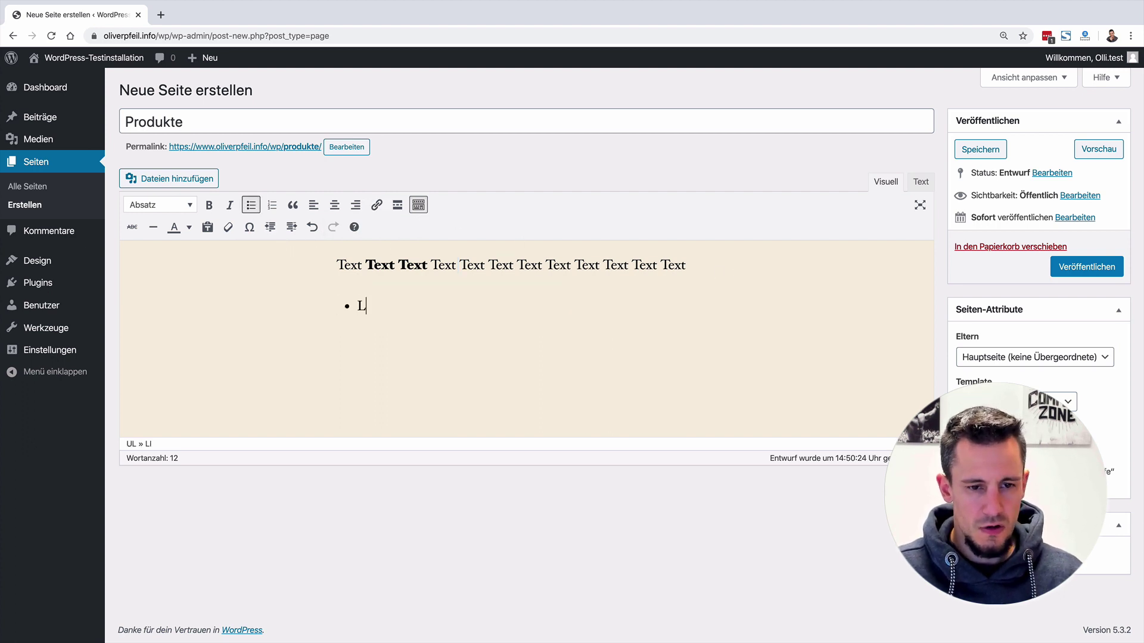
type("iteste")
key("Return")
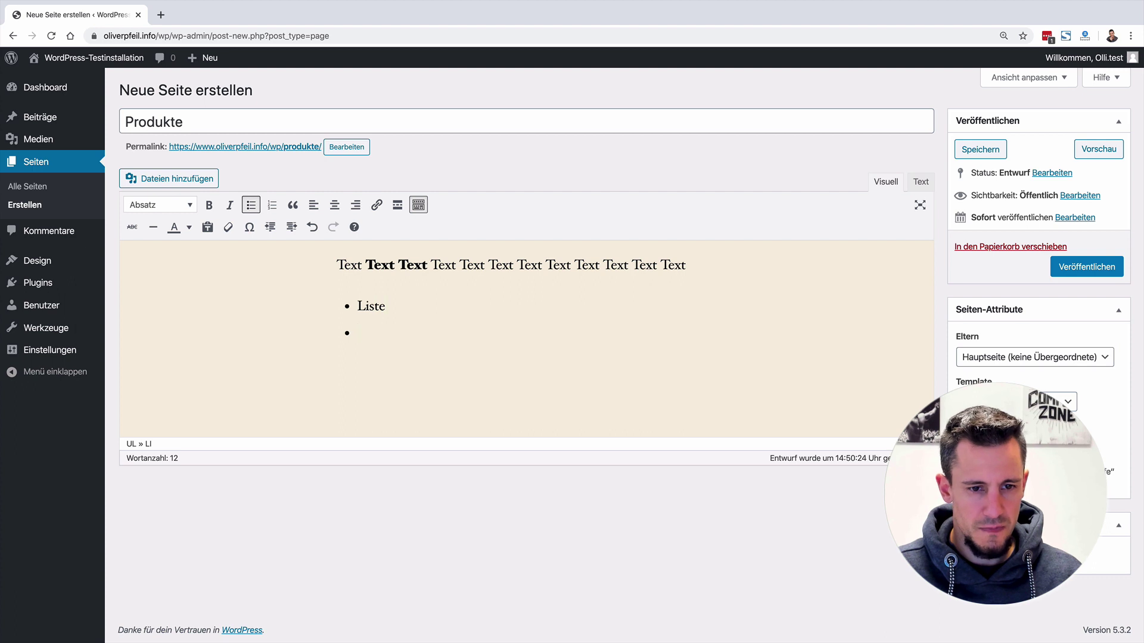
type("asdf")
key("Return")
type("asdf")
key("Return")
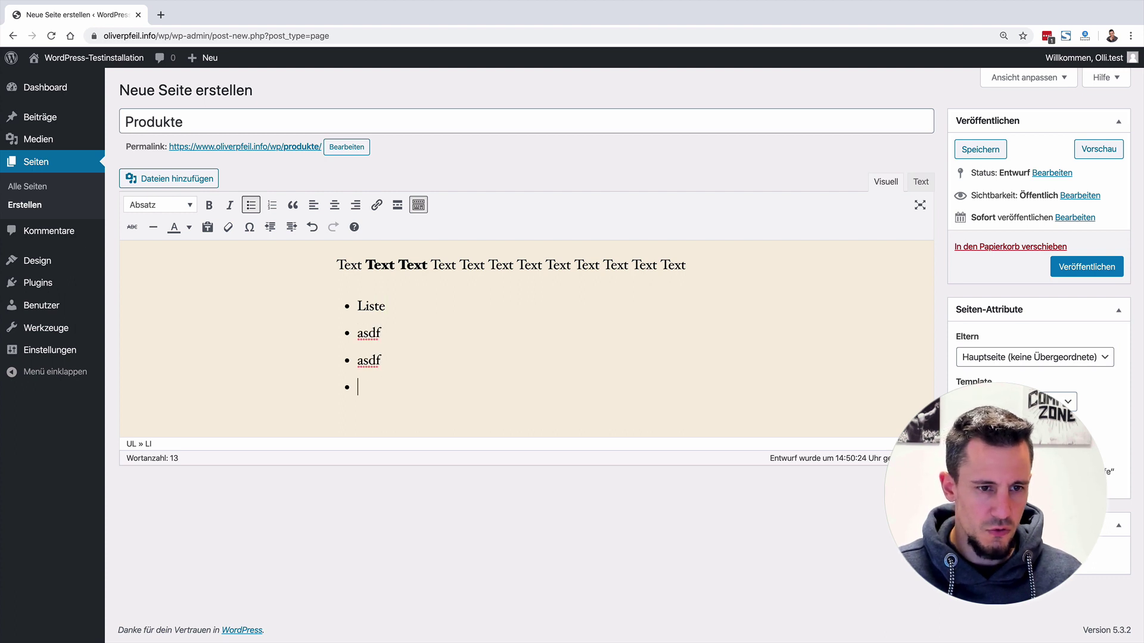
View the Mediathek for adding files without inserting any, and publish the Produkte page
left_click(141, 180)
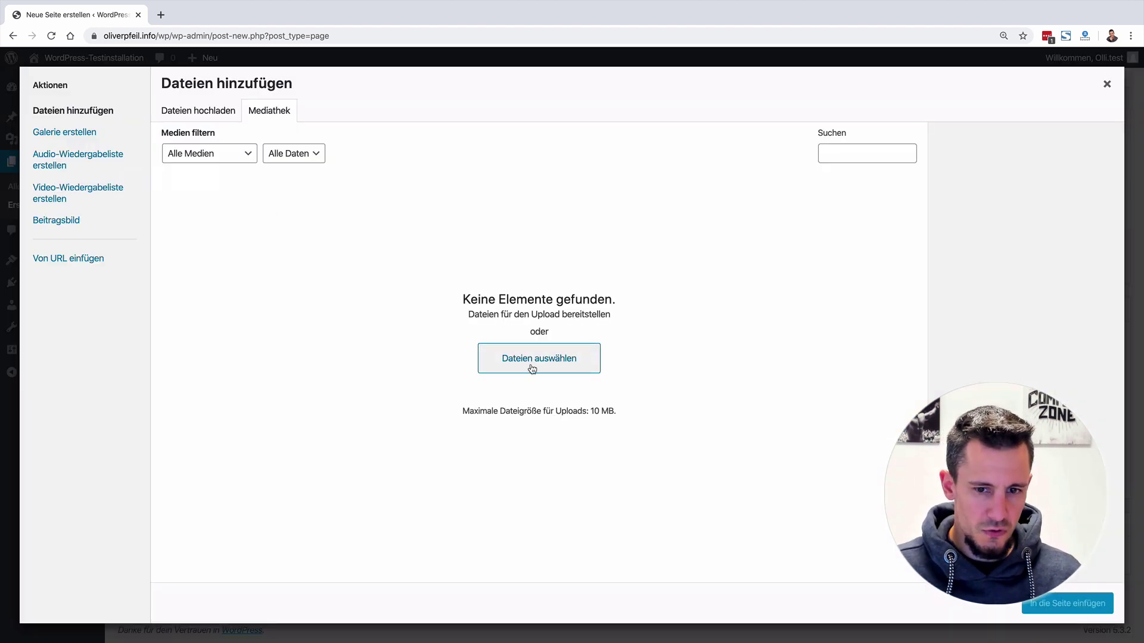
left_click(1108, 82)
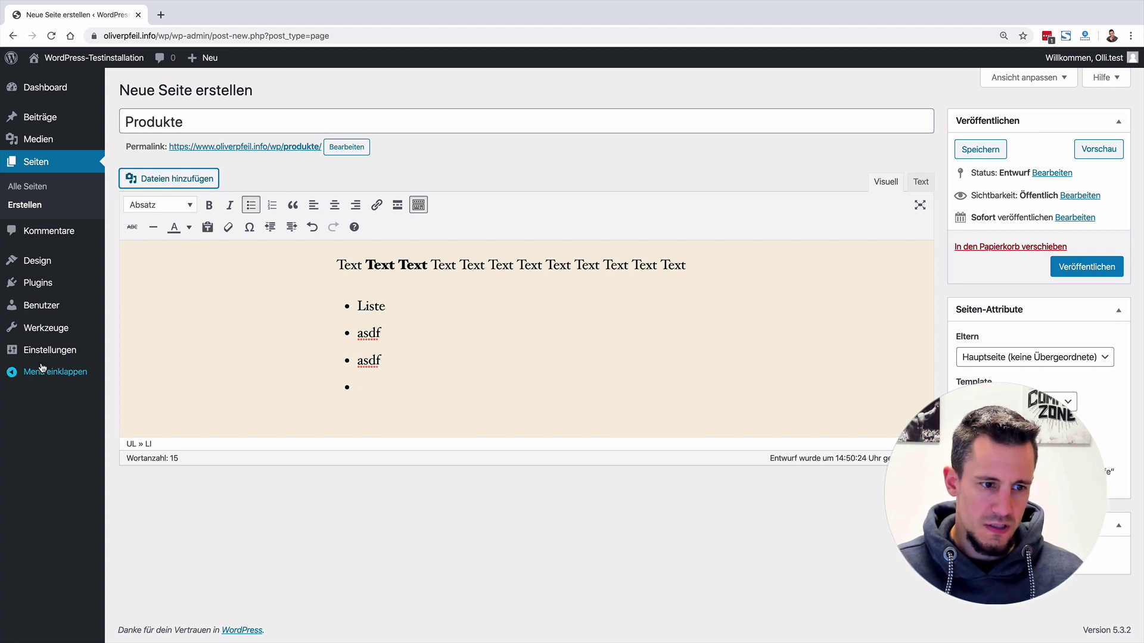
mouse_move(42, 361)
left_click(1099, 271)
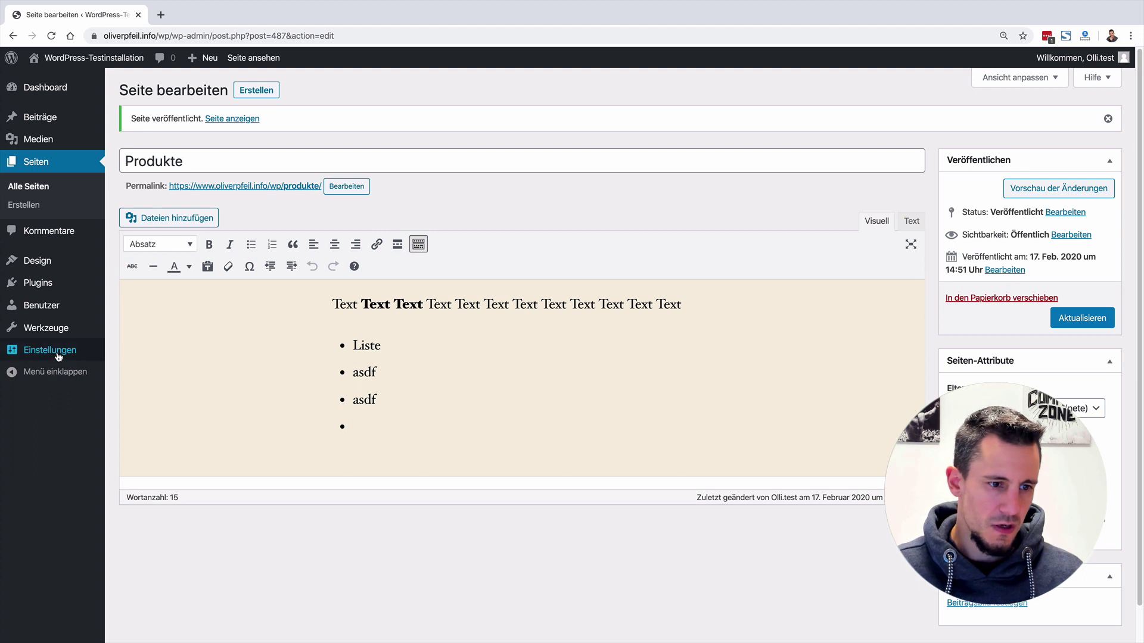
In the Schreiben settings, select Classic Editor as the default editor for all users
mouse_move(59, 356)
left_click(133, 369)
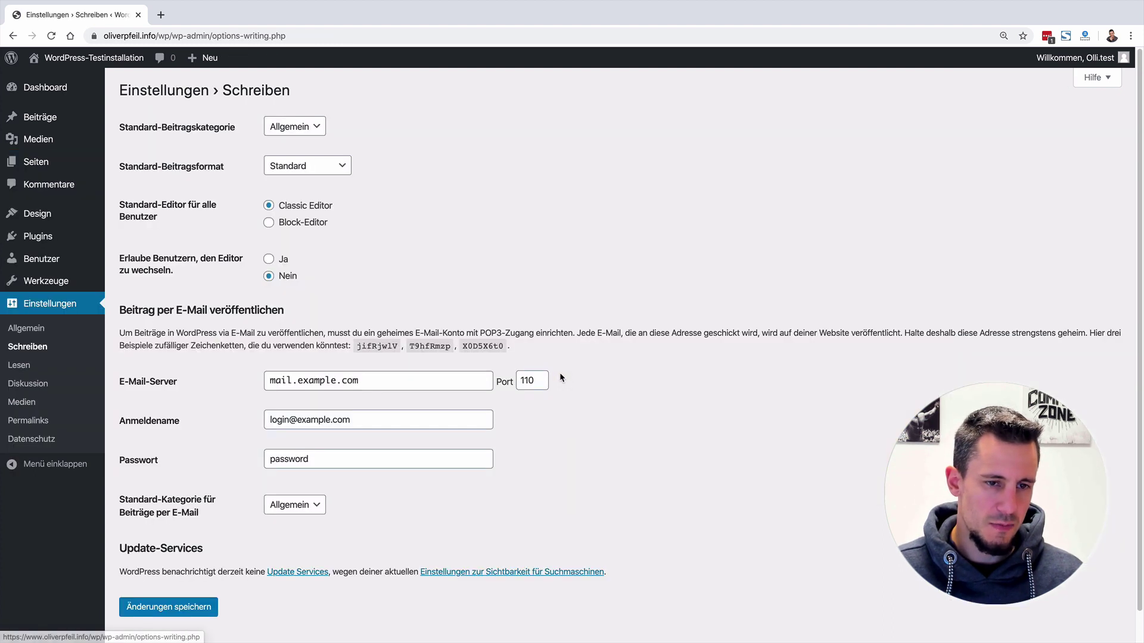
left_click(301, 207)
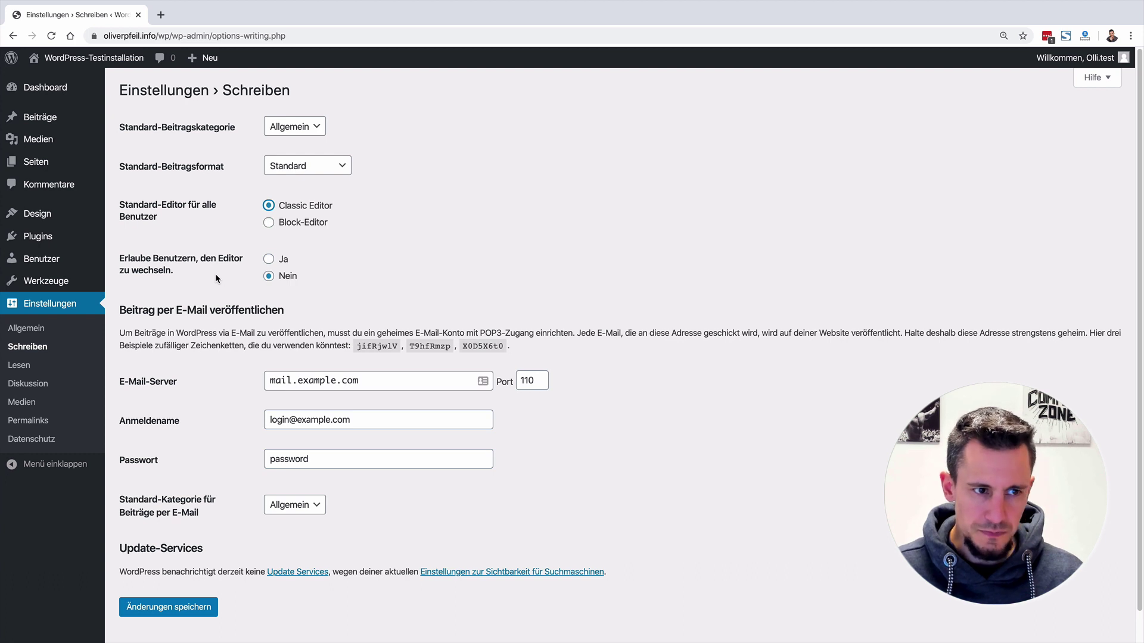
View the website's front end in a second browser tab and return to the WordPress administration
mouse_move(33, 170)
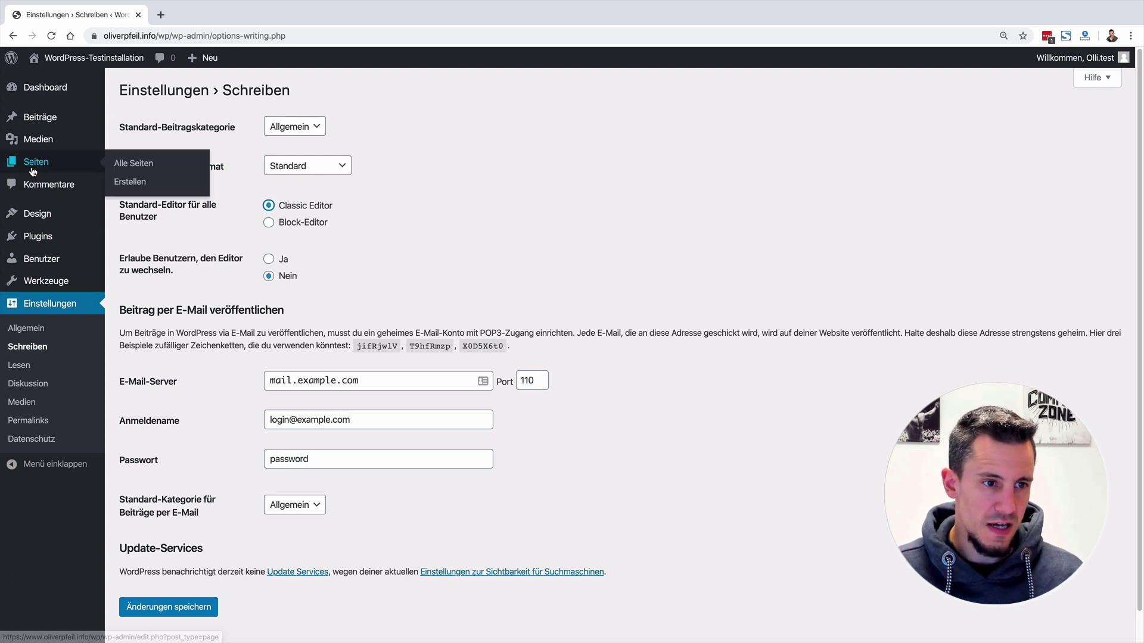
middle_click(67, 80)
left_click(182, 18)
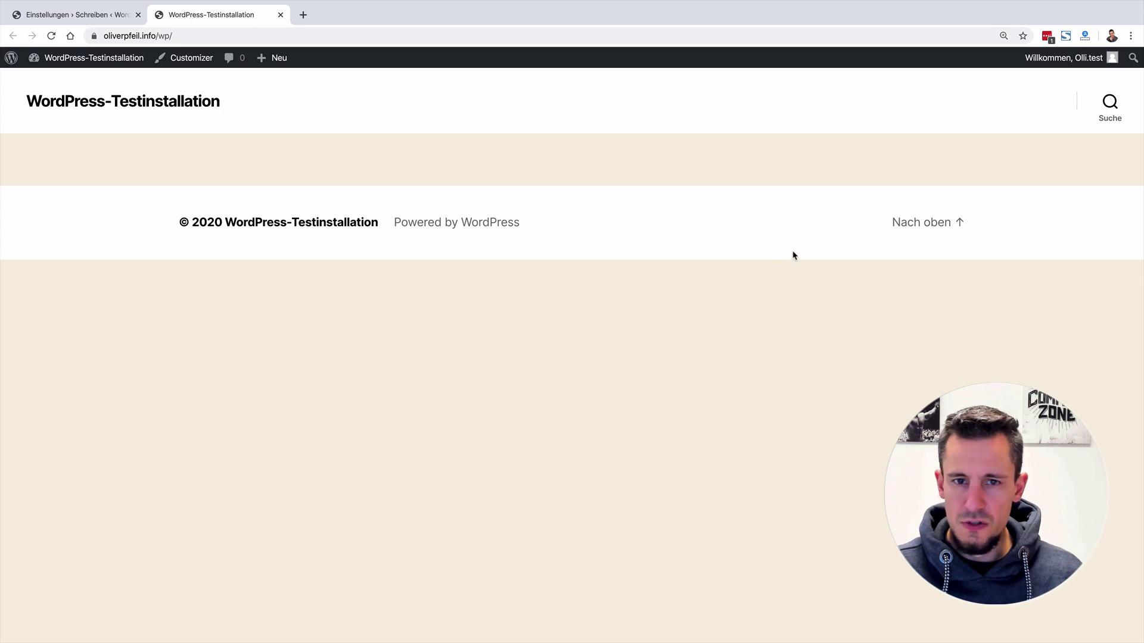
left_click(116, 20)
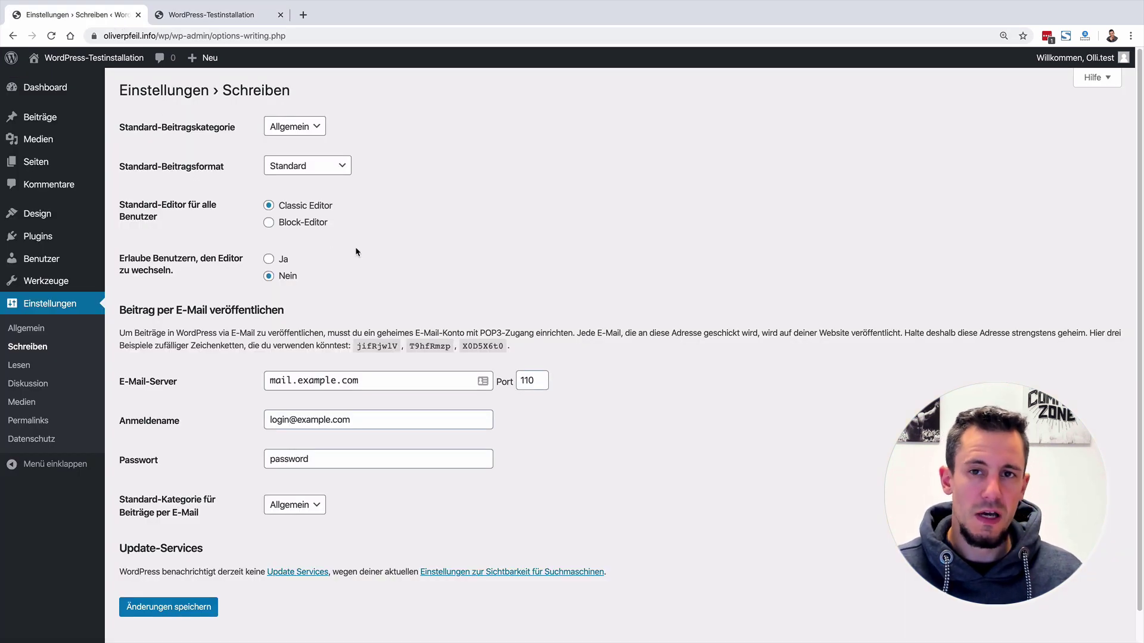
Open the menu management and save the menu Hauptmenü under its existing name
mouse_move(21, 217)
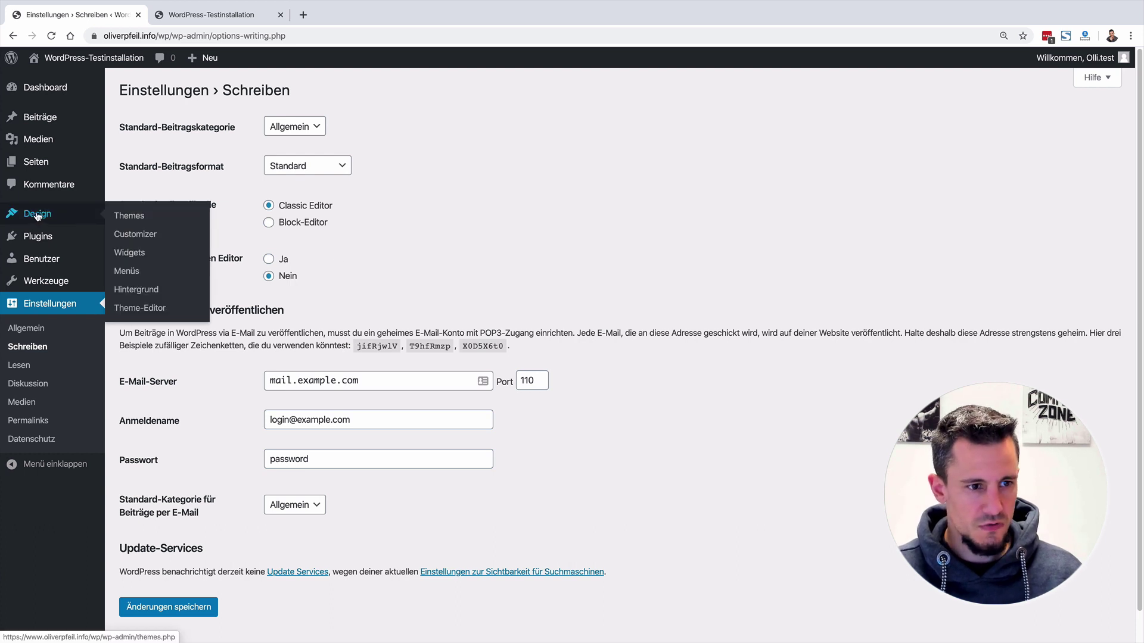
left_click(124, 273)
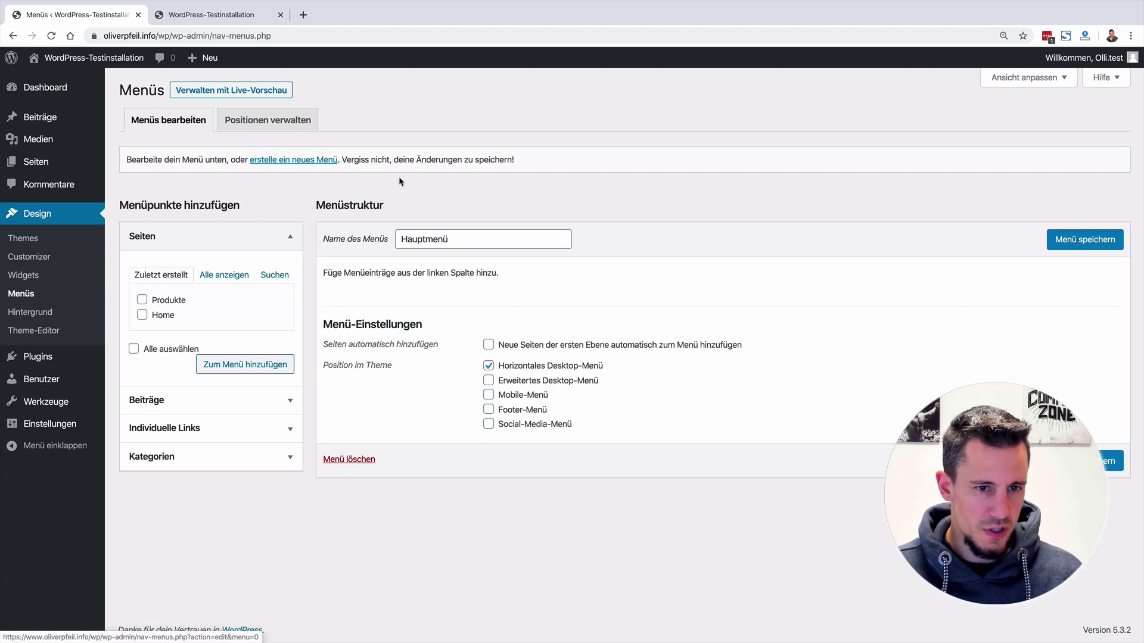
left_click(403, 239)
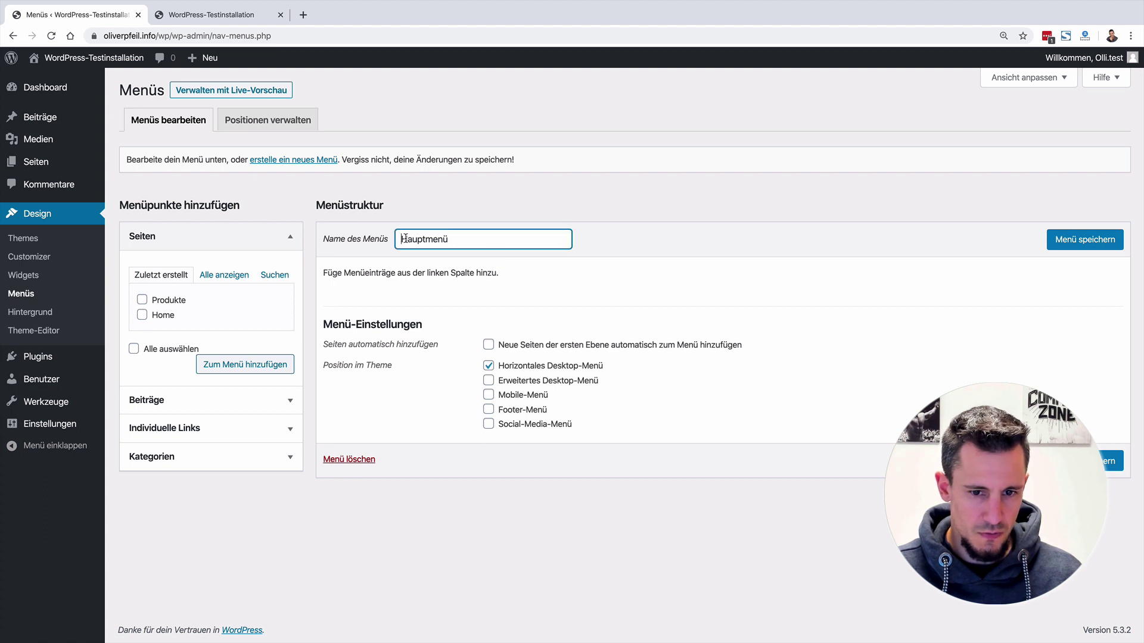
double_click(421, 240)
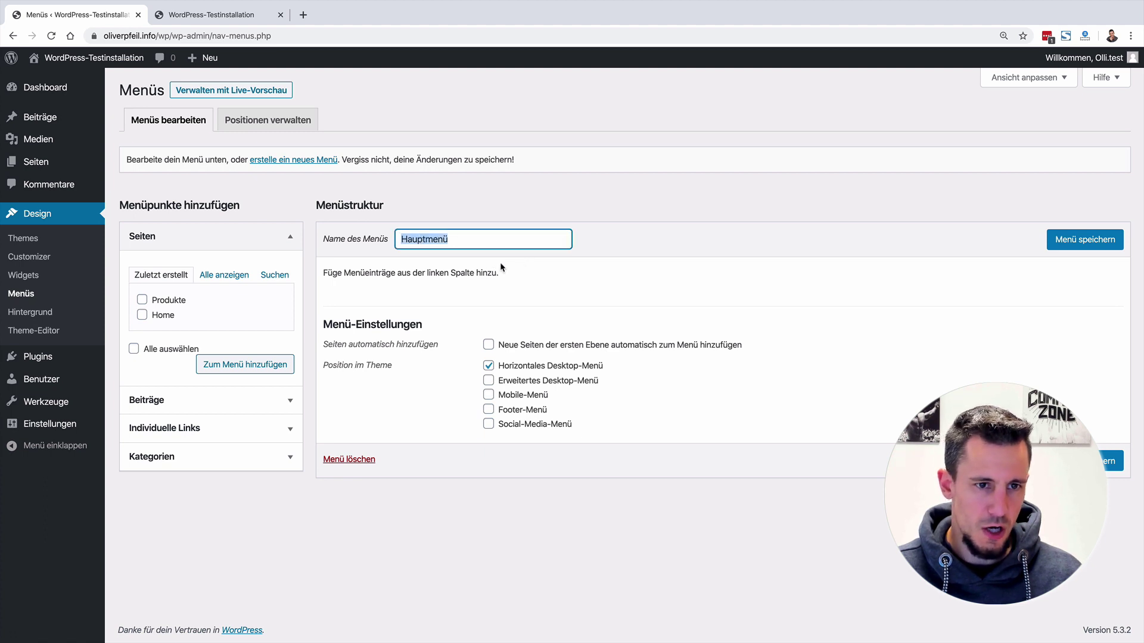
left_click(1083, 241)
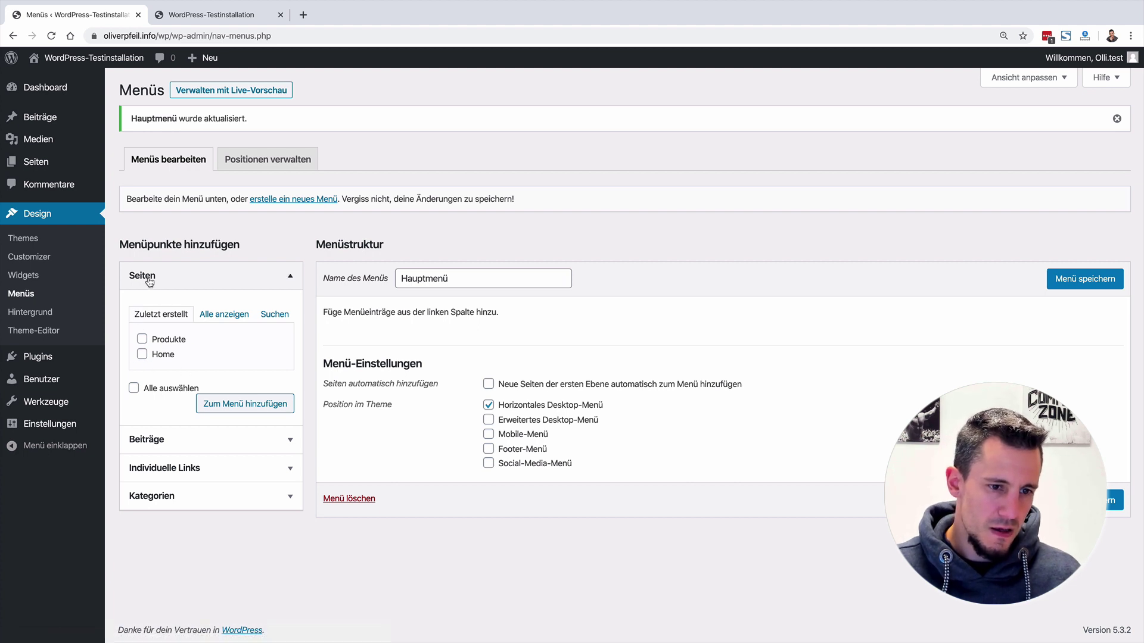
Add the pages Home and Produkte to Hauptmenü, place Home before Produkte, and save the menu
left_click(142, 355)
left_click(142, 338)
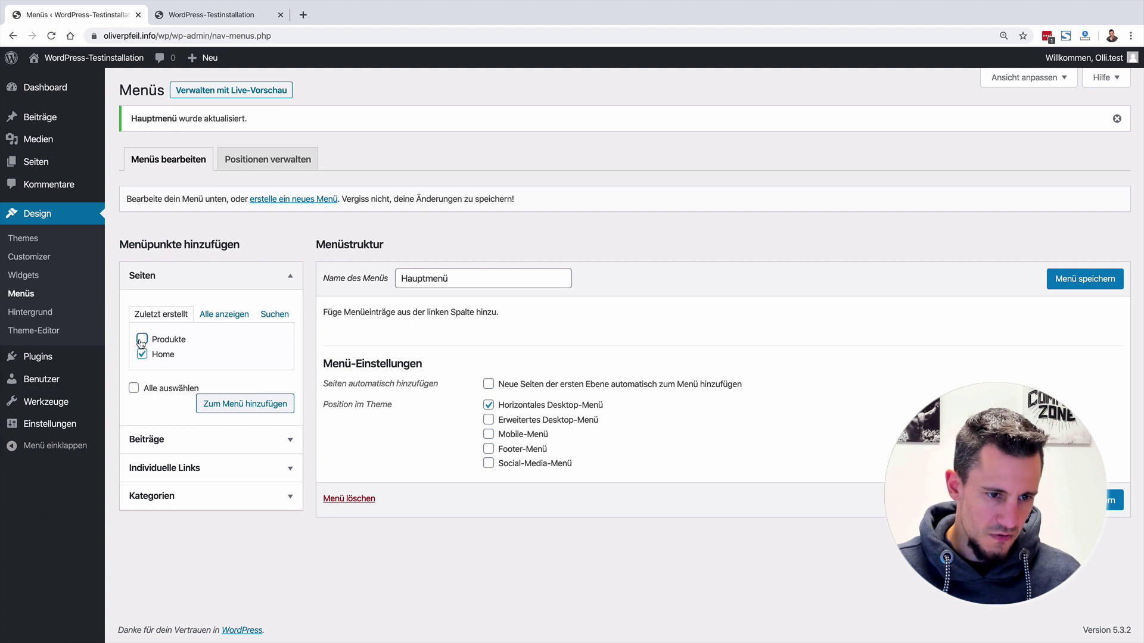
left_click(236, 405)
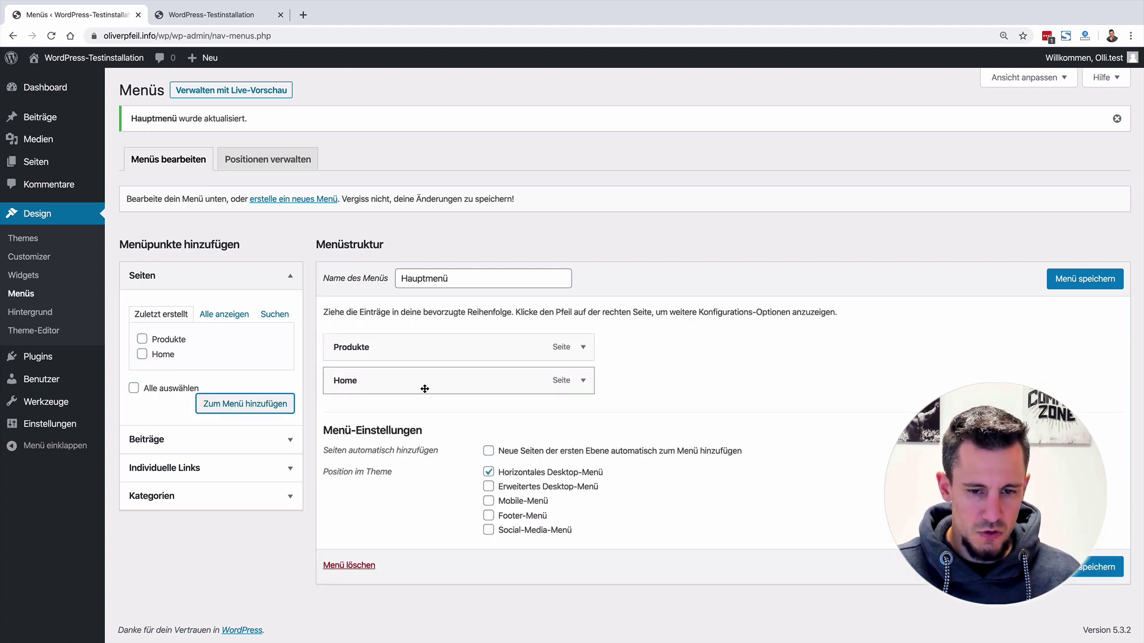
left_click_drag(364, 341, 364, 380)
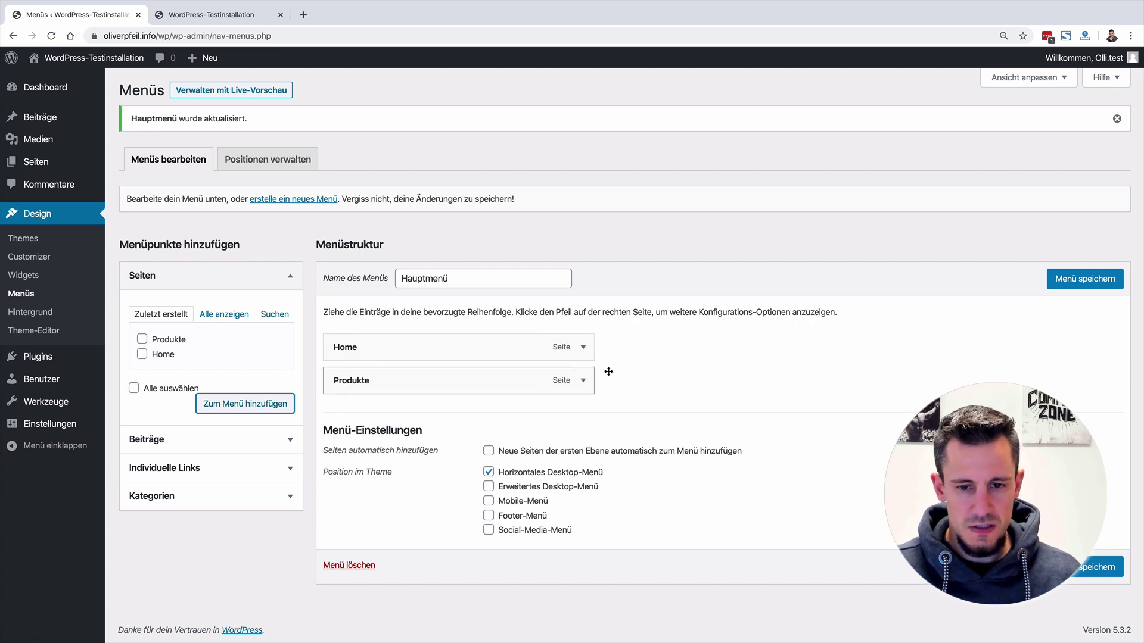
left_click(1111, 281)
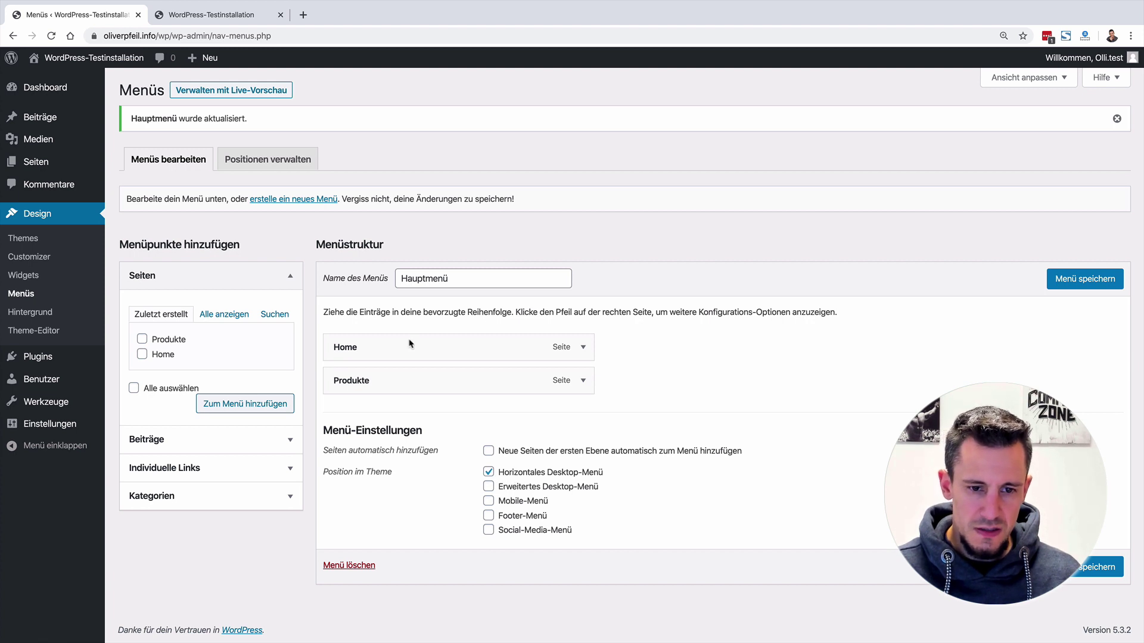
Reload the website's front end and check the Home and Produkte pages through the navigation menu
left_click(211, 17)
left_click(51, 35)
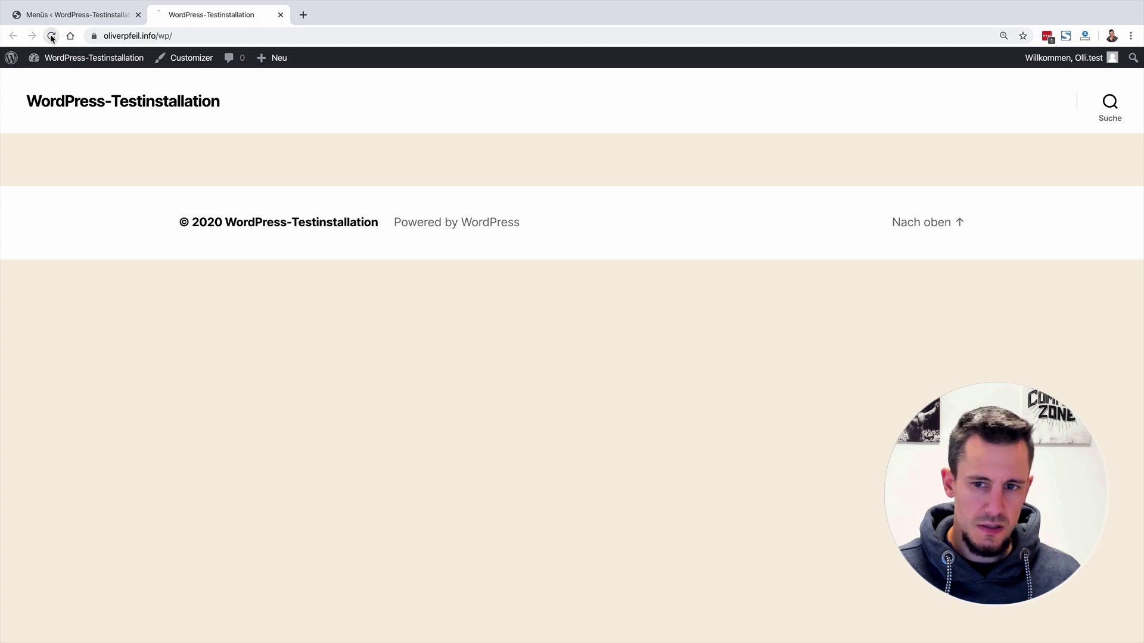
left_click(963, 104)
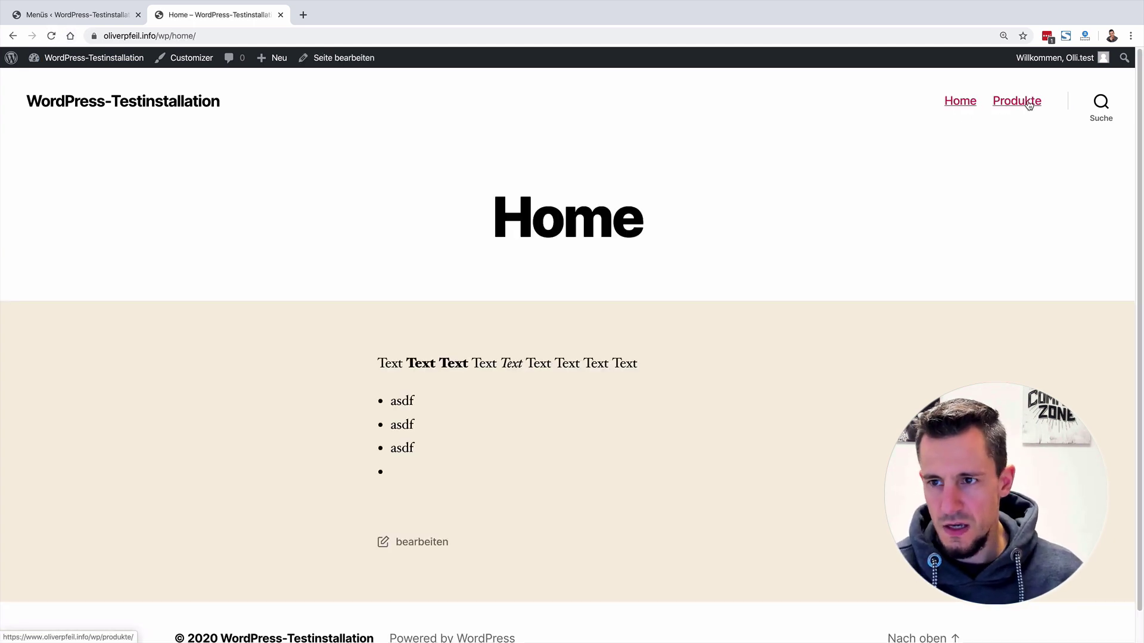
left_click(1026, 101)
left_click(978, 105)
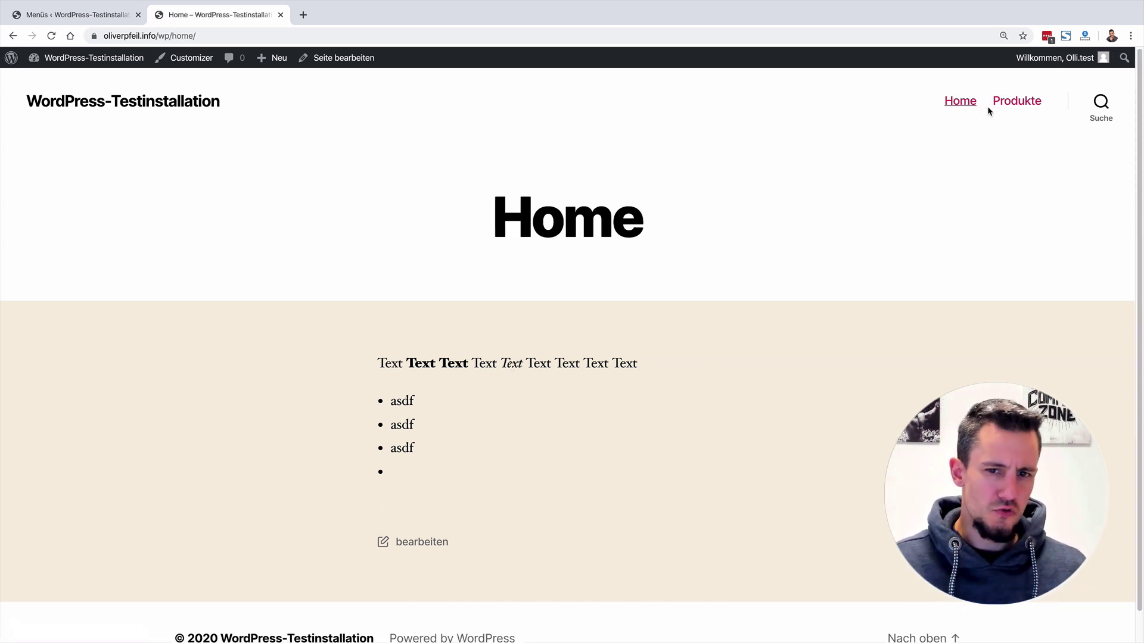
left_click(1007, 105)
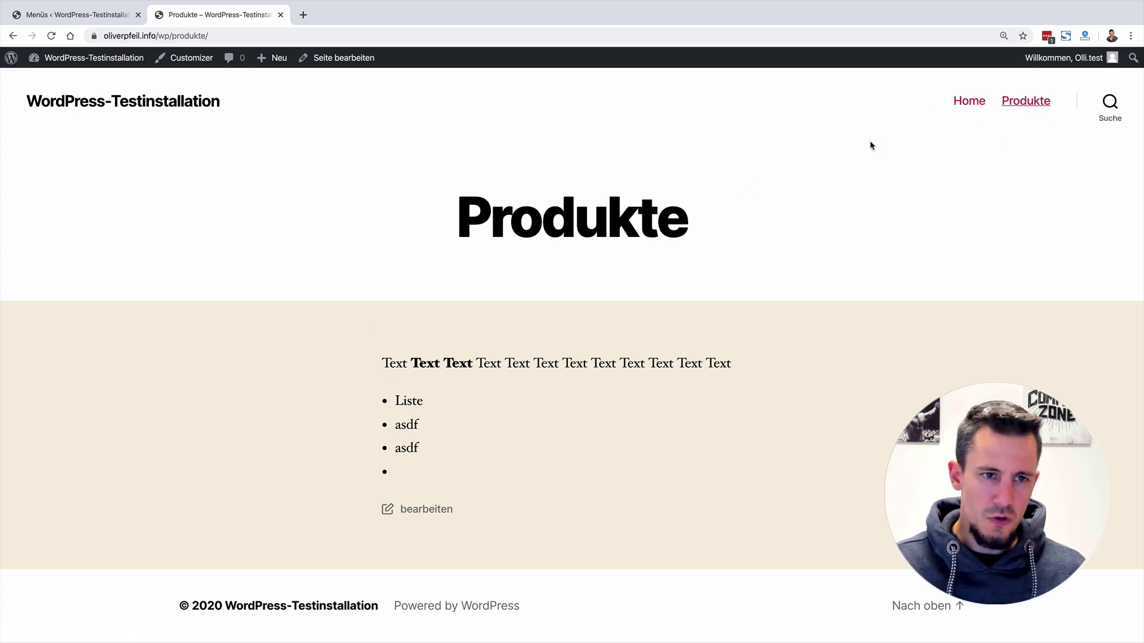
Go to adding a new theme in the administration and look through the featured (Vorgestellt) themes
left_click(104, 16)
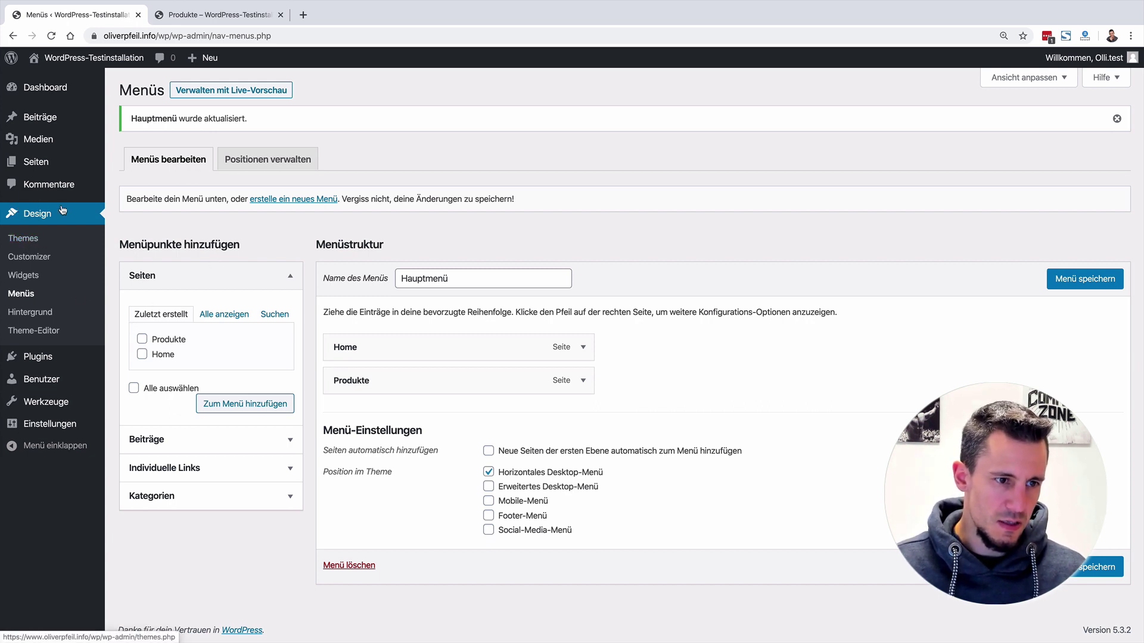
left_click(26, 239)
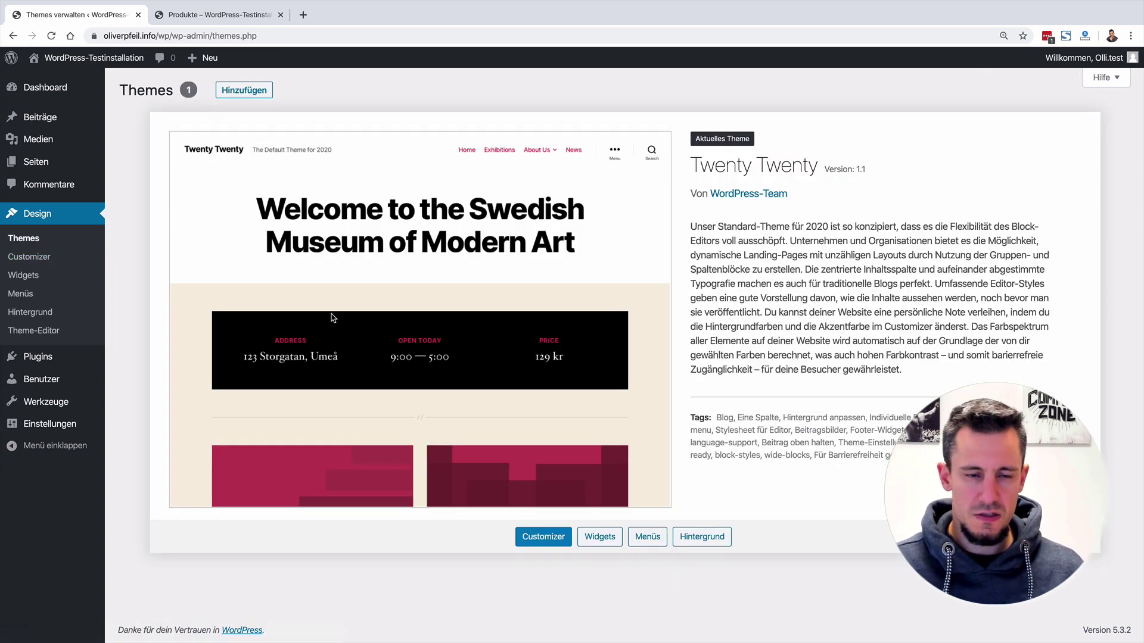
left_click(244, 90)
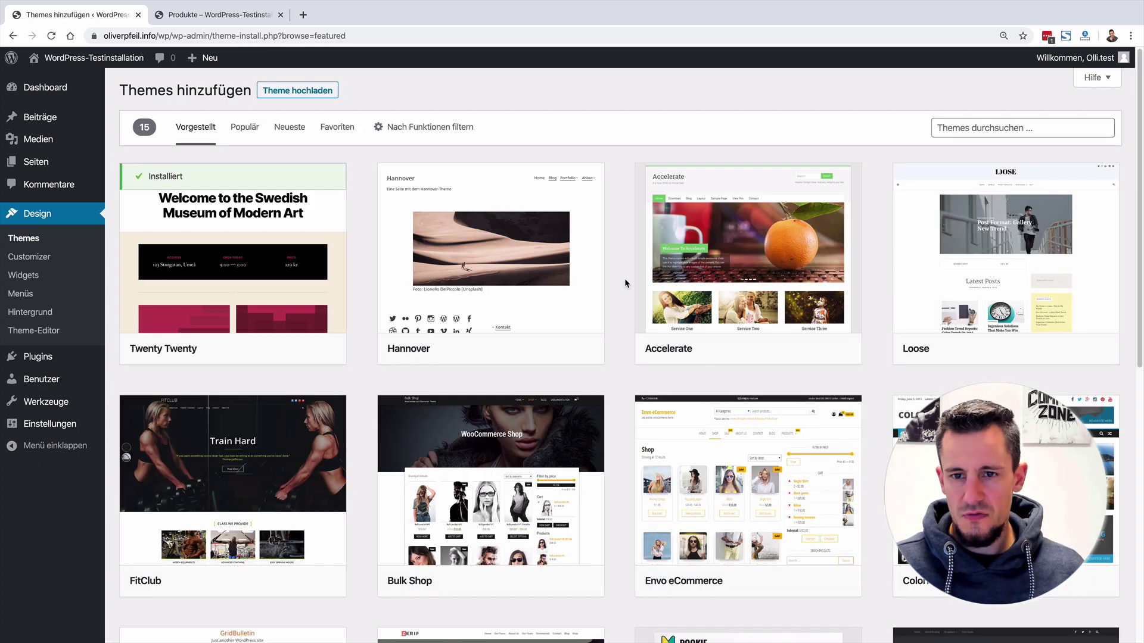
mouse_move(675, 279)
scroll(675, 279, "down", 2)
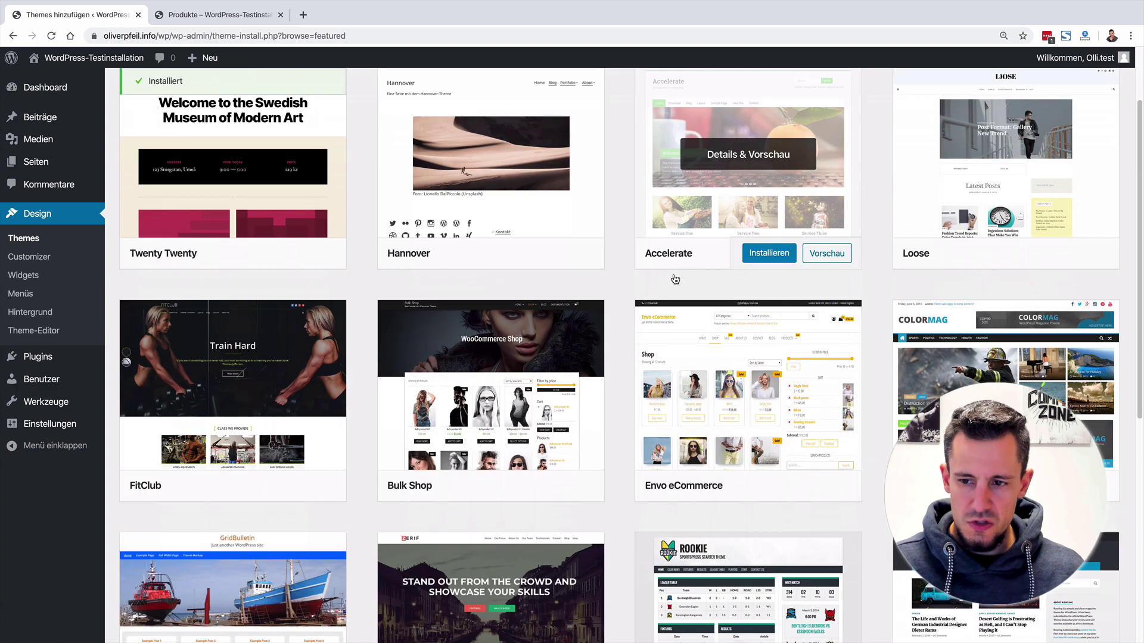
scroll(672, 275, "down", 3)
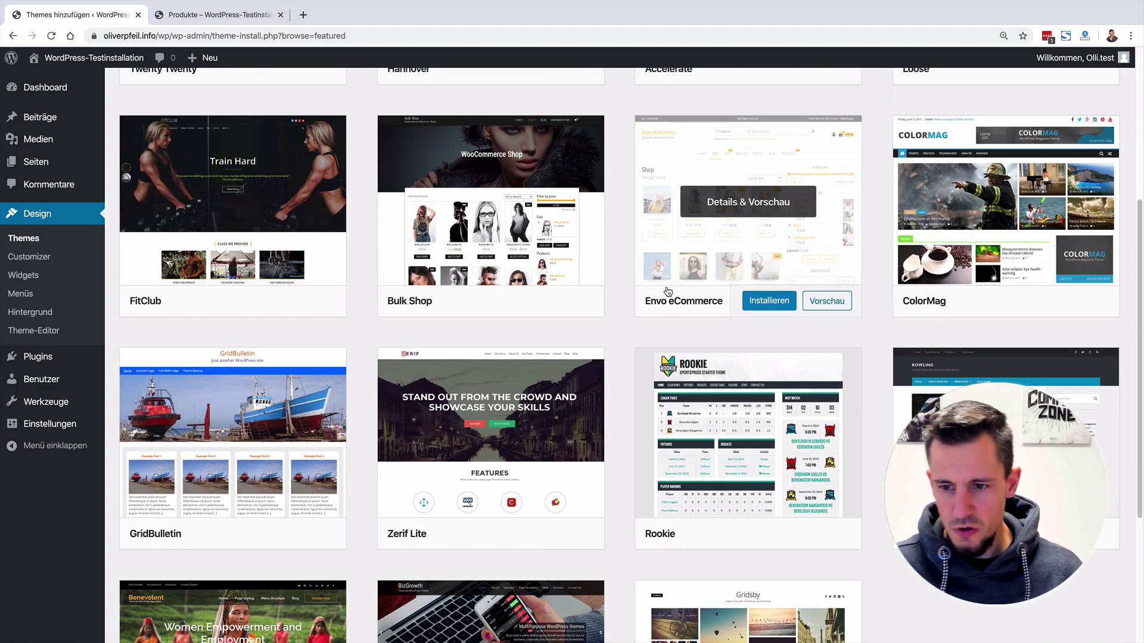
scroll(668, 292, "up", 5)
left_click(1005, 129)
mouse_move(842, 234)
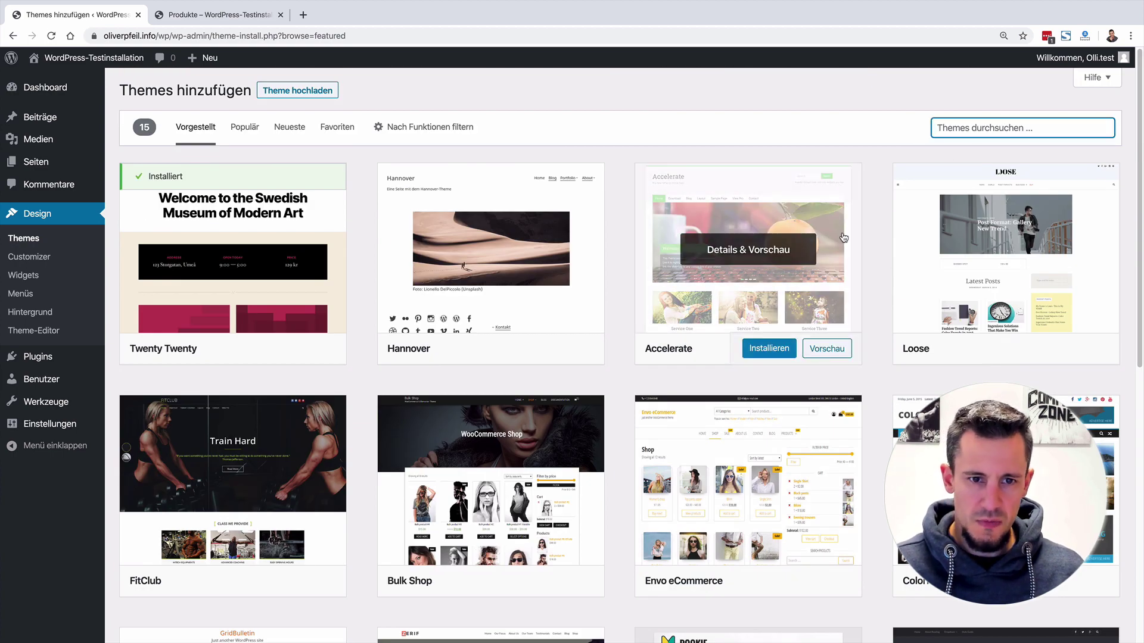
scroll(836, 243, "down", 8)
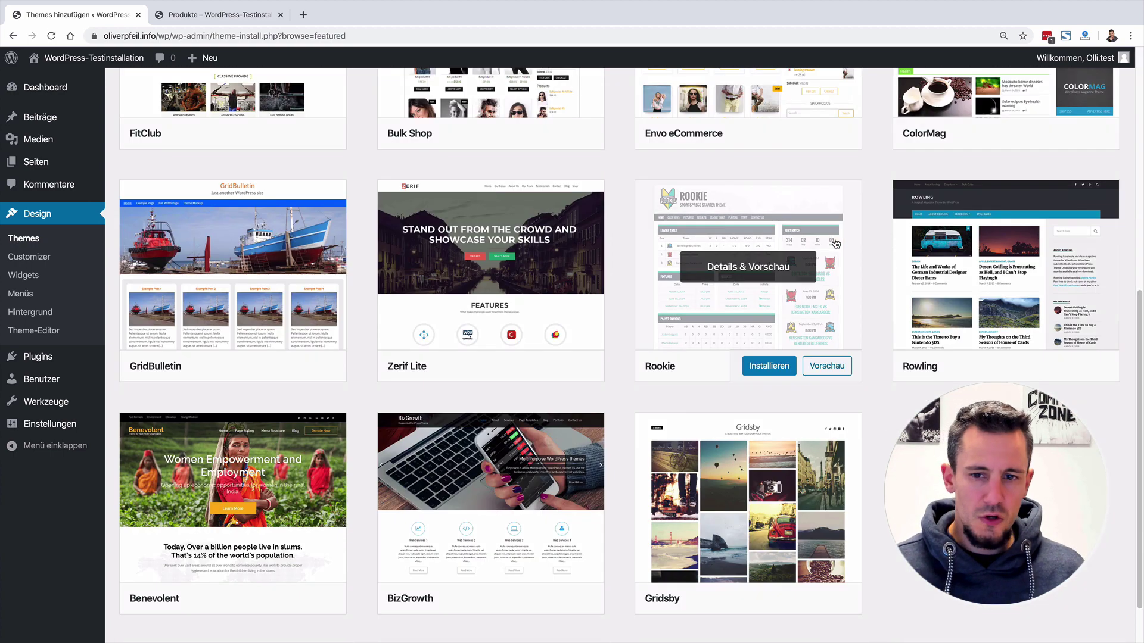
scroll(878, 249, "down", 2)
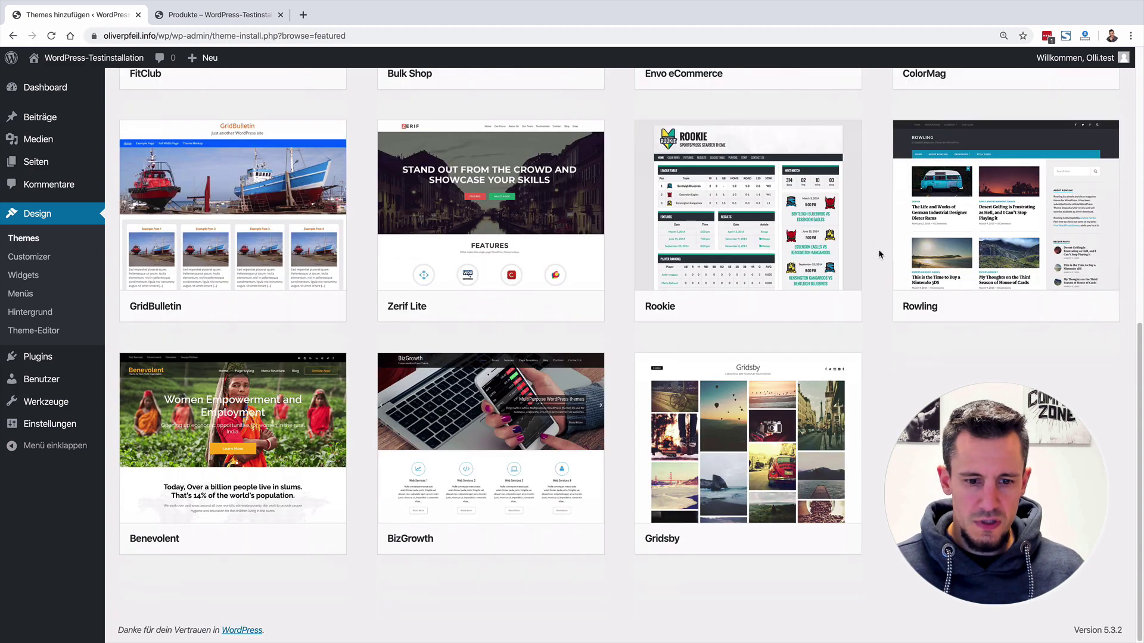
scroll(860, 251, "up", 9)
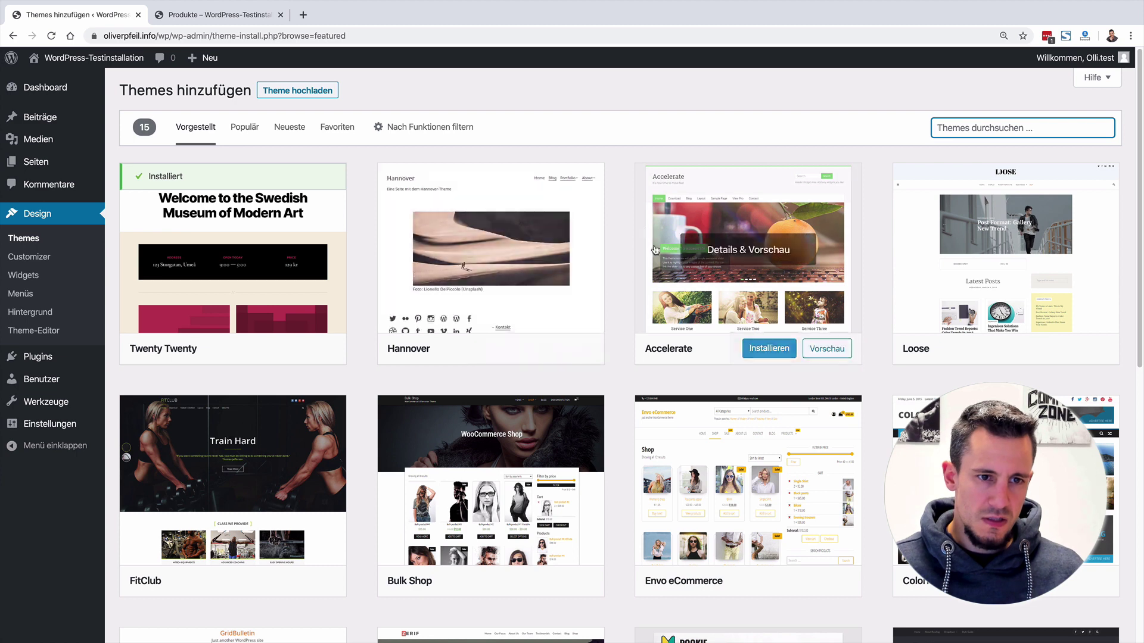
Install and activate the OceanWP theme from the popular (Populär) themes
left_click(245, 130)
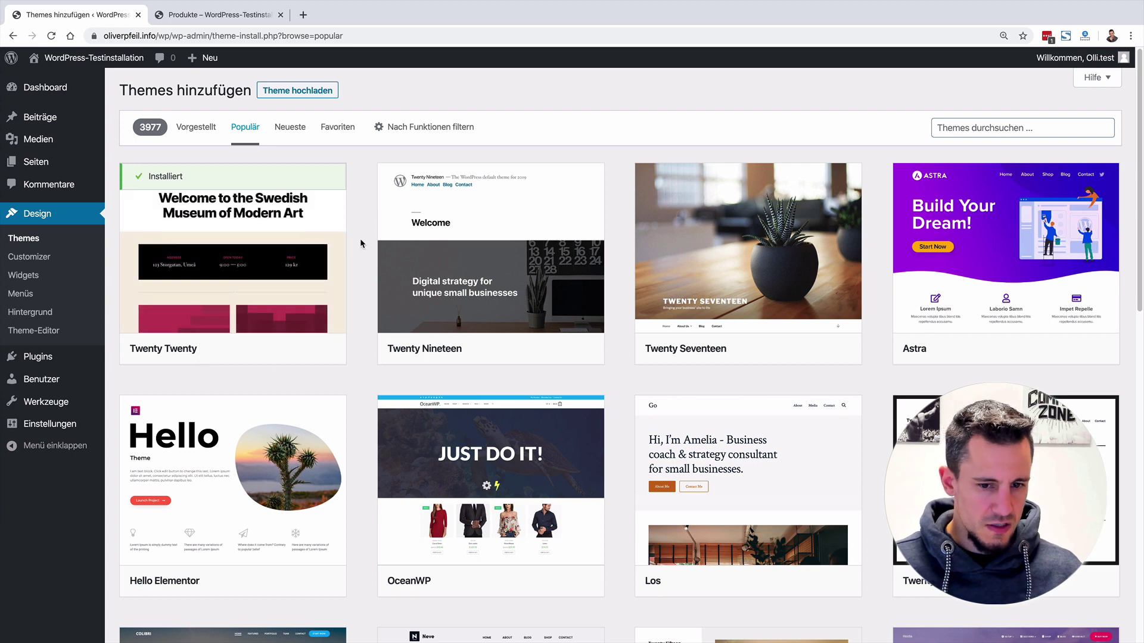
scroll(360, 241, "down", 3)
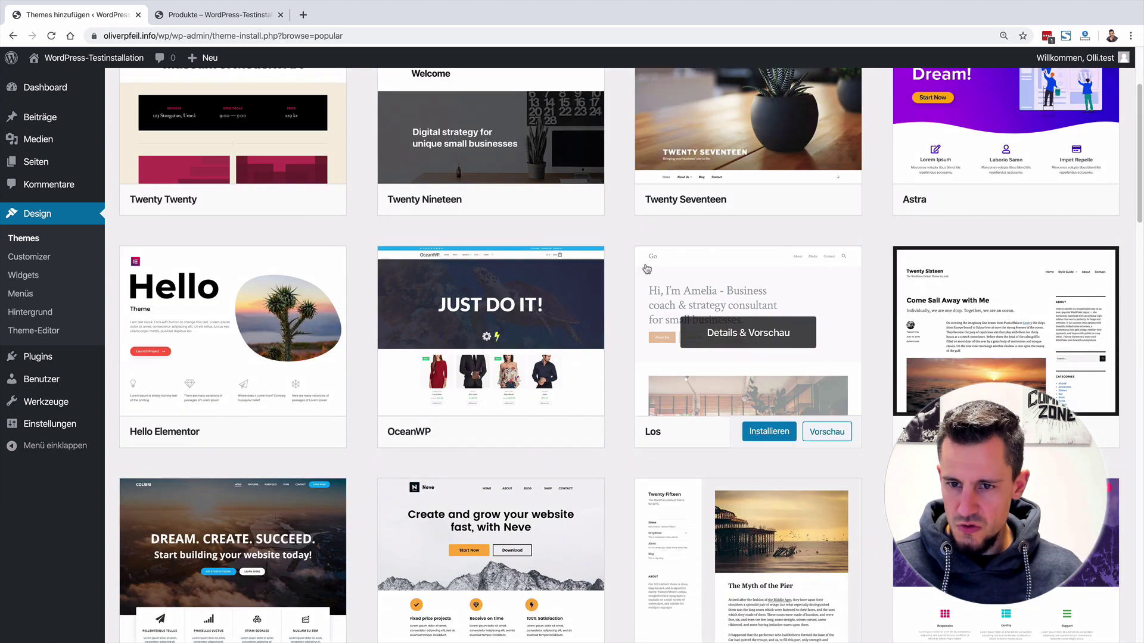
mouse_move(507, 336)
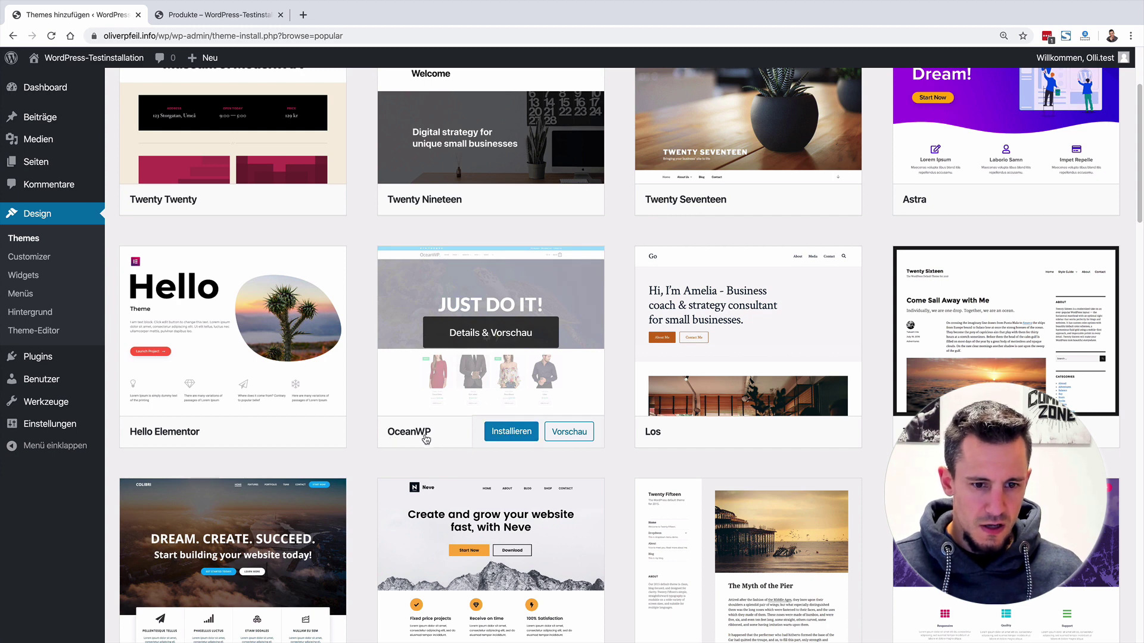
left_click(471, 427)
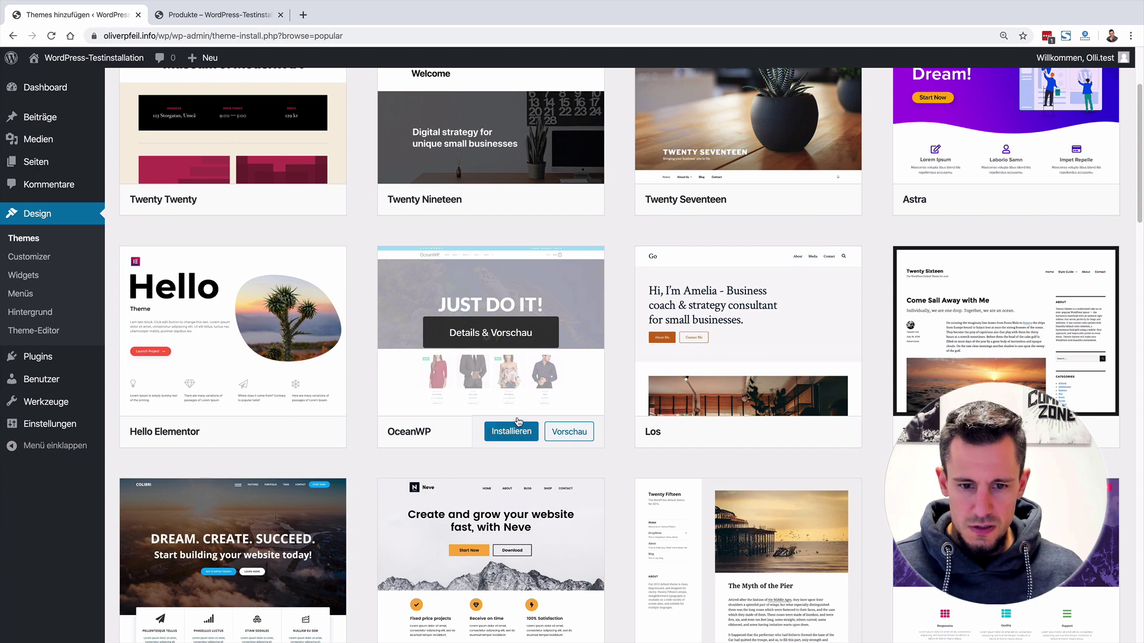
left_click(513, 431)
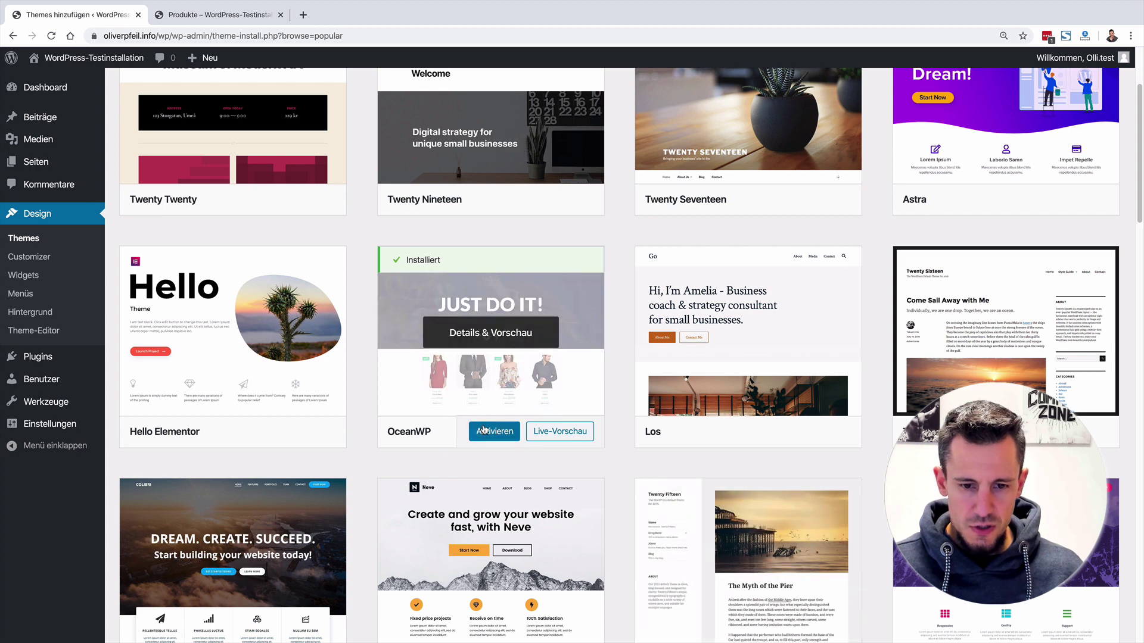
left_click(495, 431)
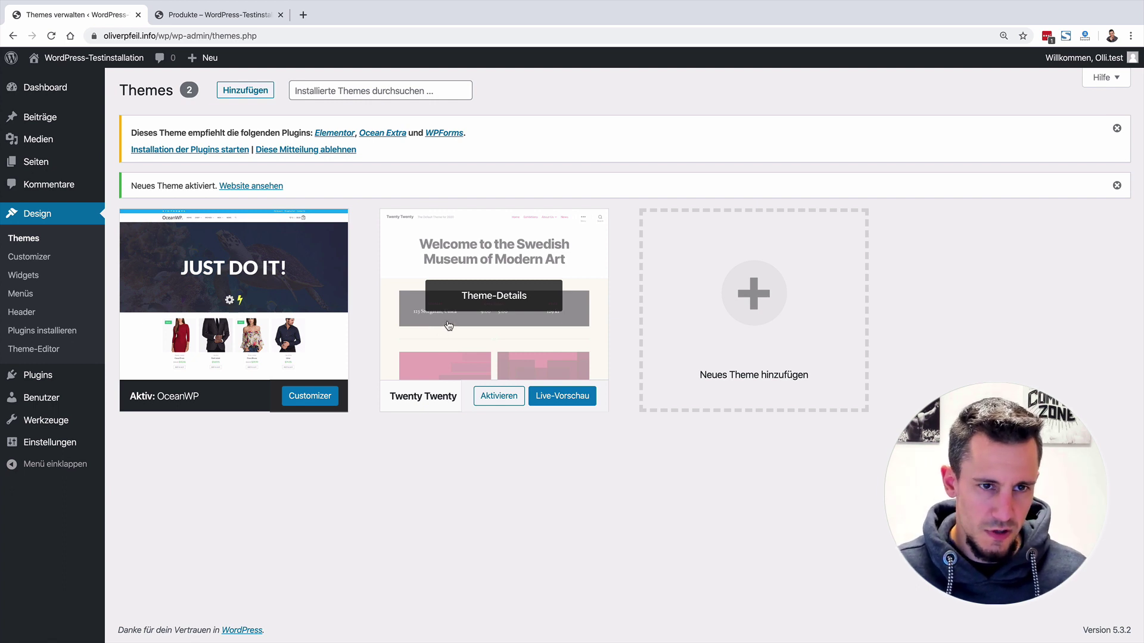
Assign Hauptmenü additionally to the Top Bar position, save it, and check the menu on the reloaded website
left_click(20, 294)
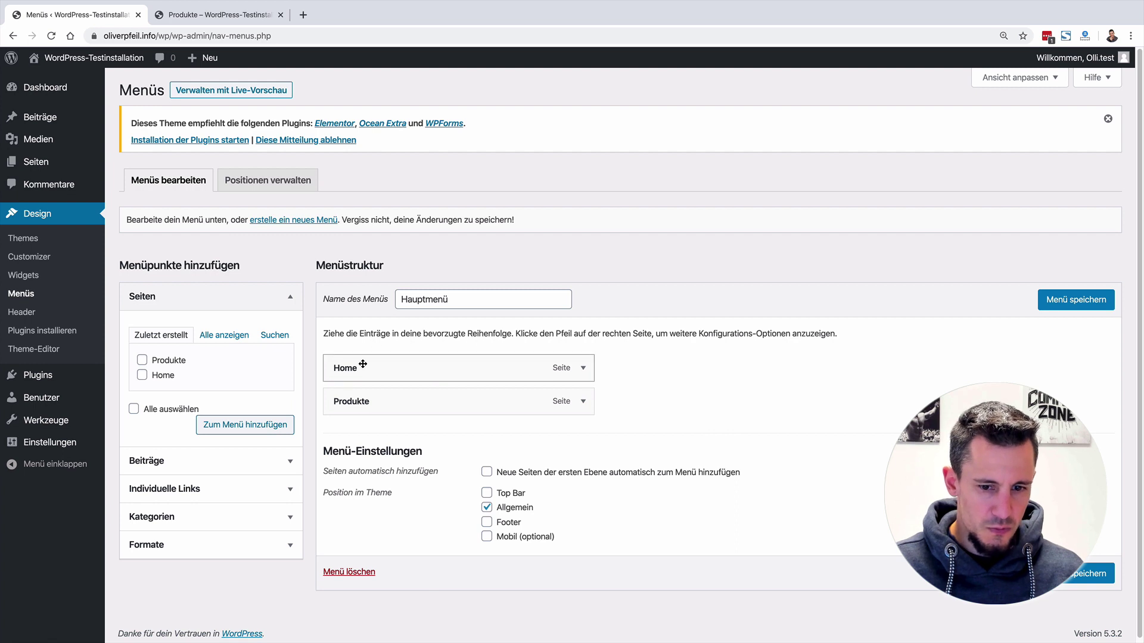
scroll(359, 364, "down", 1)
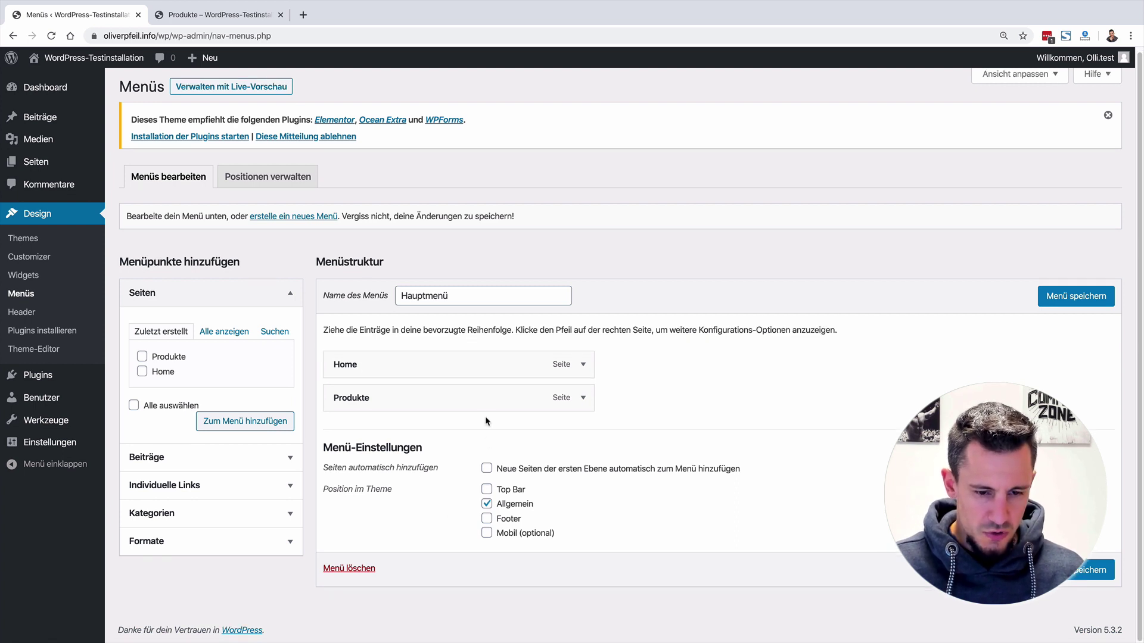
left_click(486, 490)
left_click(1070, 292)
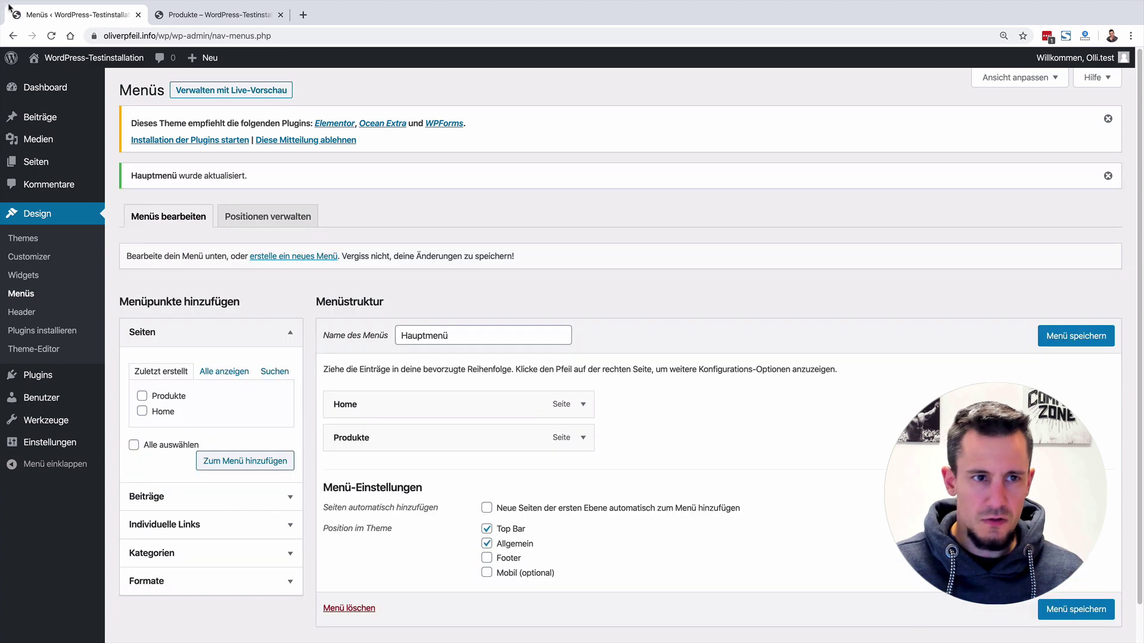
left_click(197, 14)
left_click(52, 37)
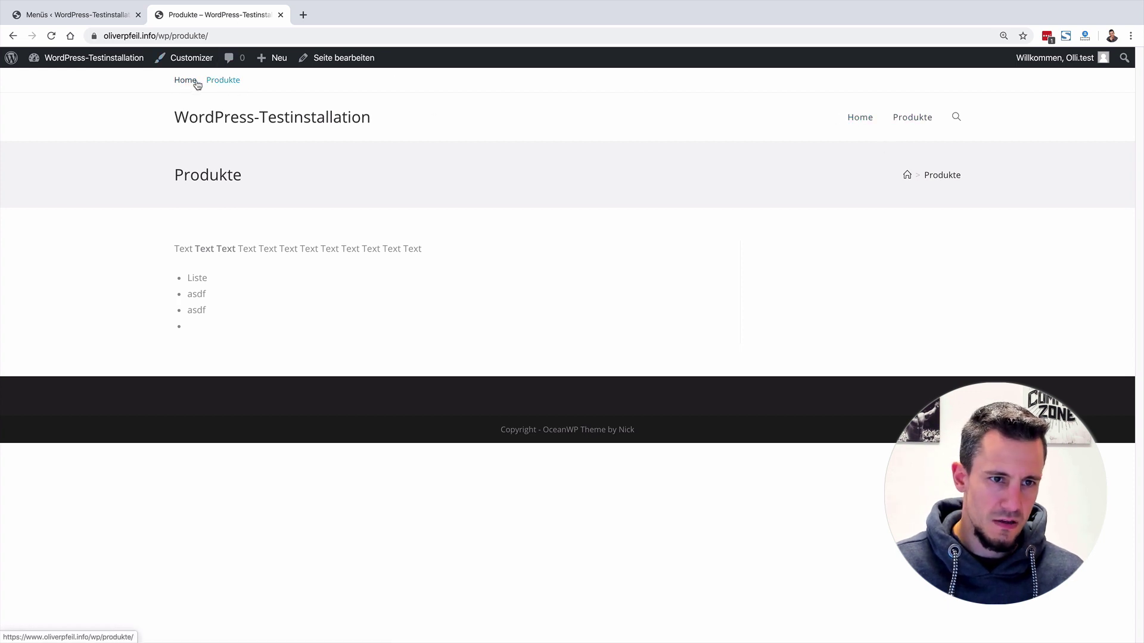
Remove Hauptmenü from the Top Bar position, save the menu, and check the reloaded Produkte page on the website
left_click(120, 16)
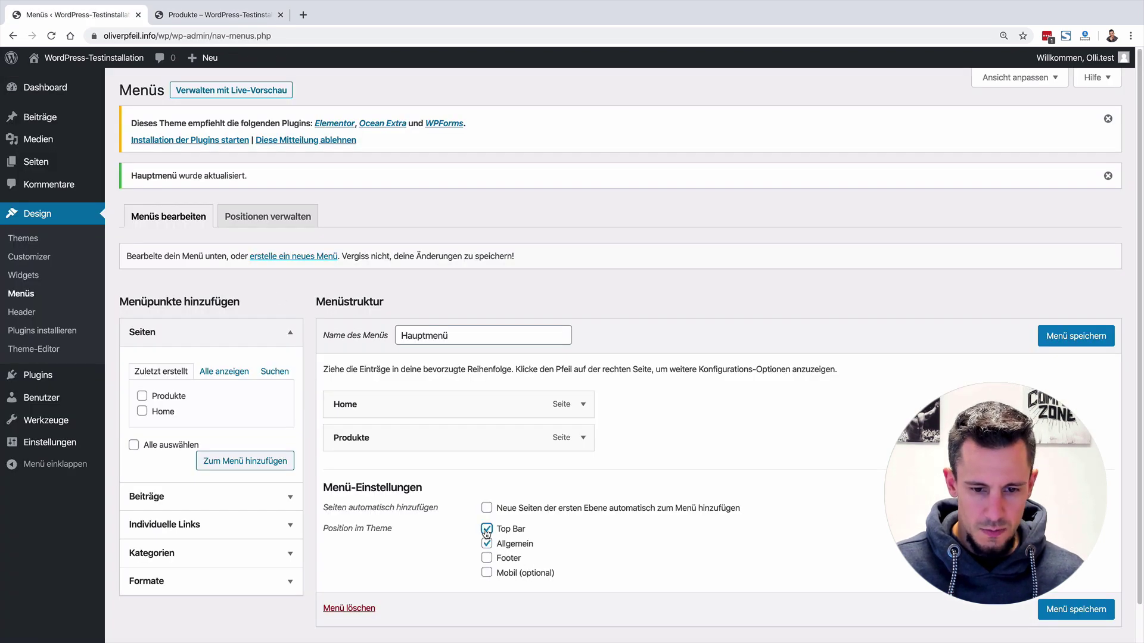
left_click(487, 528)
left_click(199, 22)
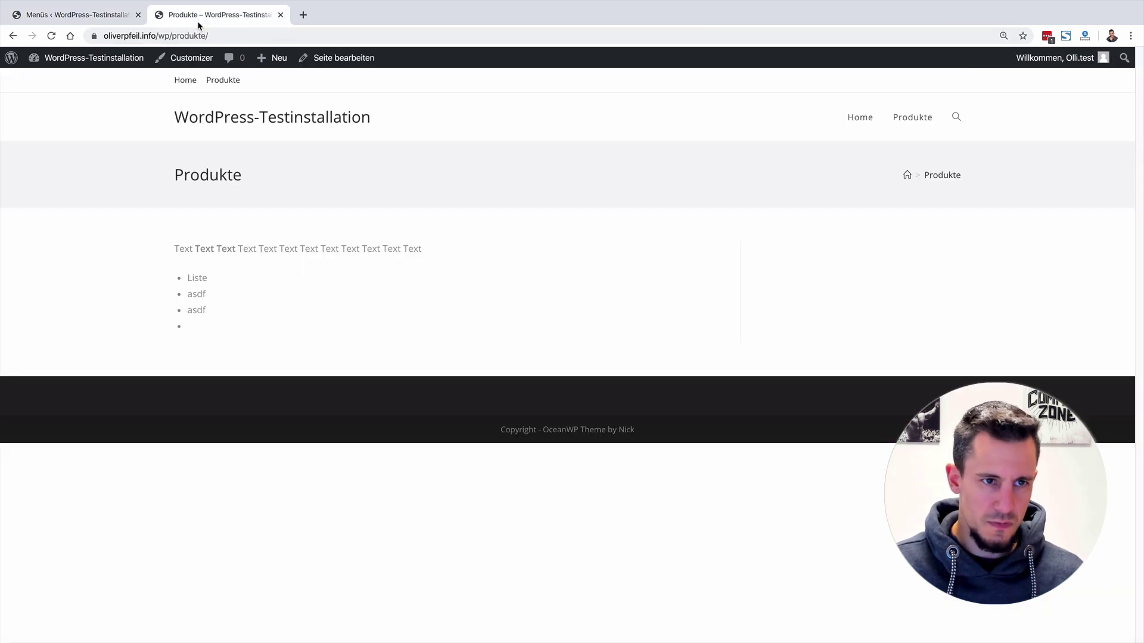
key("super+r")
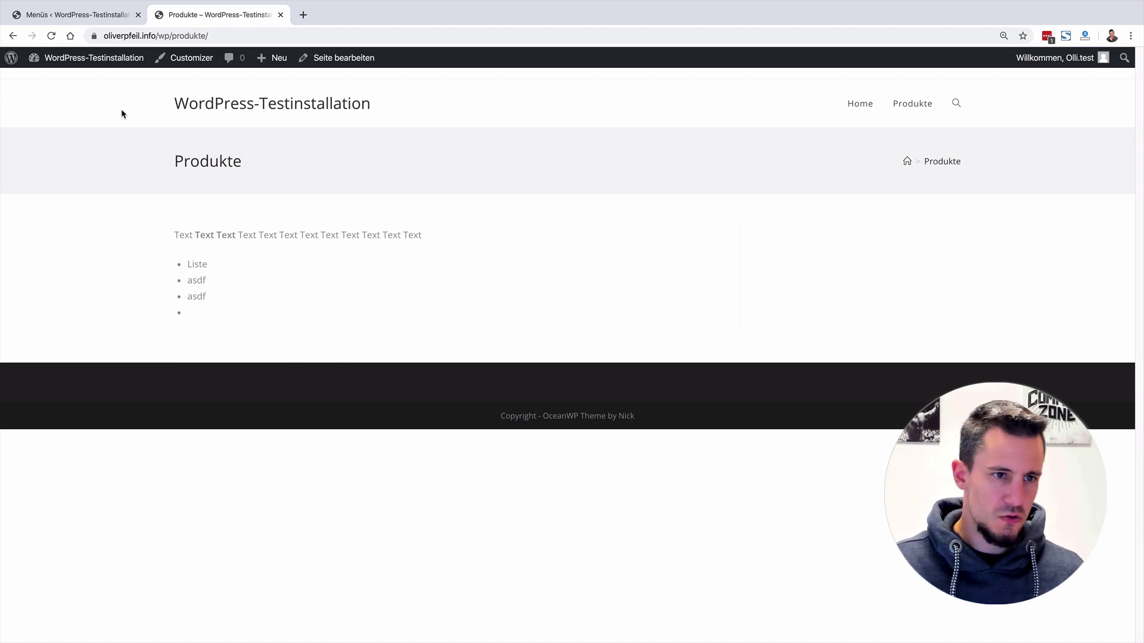
Open the Customizer and try header text colours in the Farben settings, first #dd3333 and finally #1810a5
left_click(84, 20)
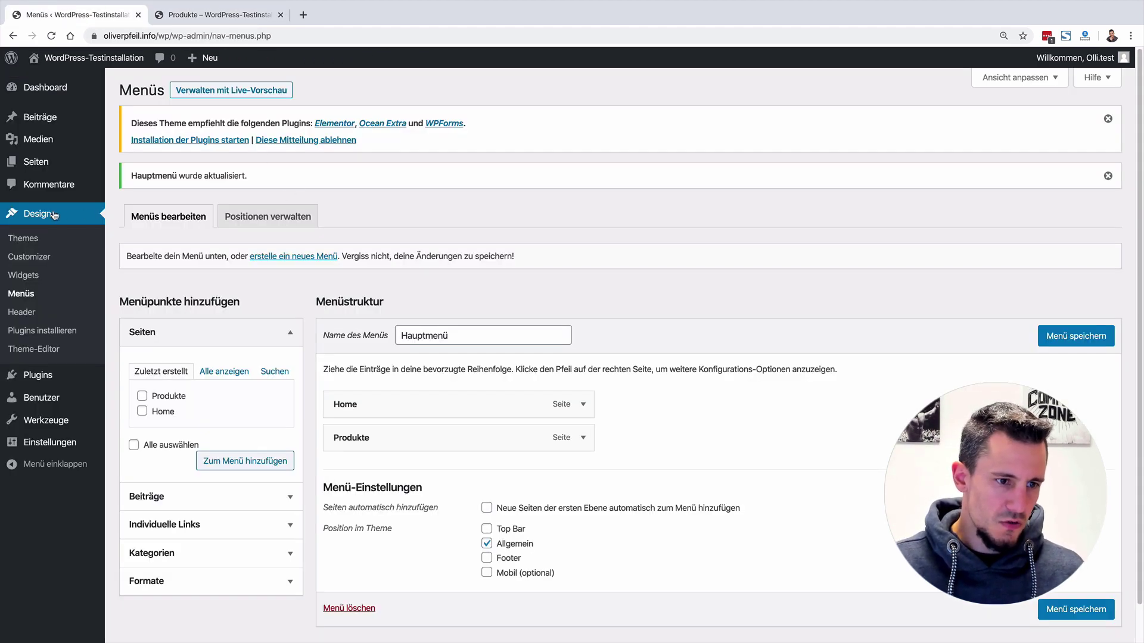
left_click(32, 261)
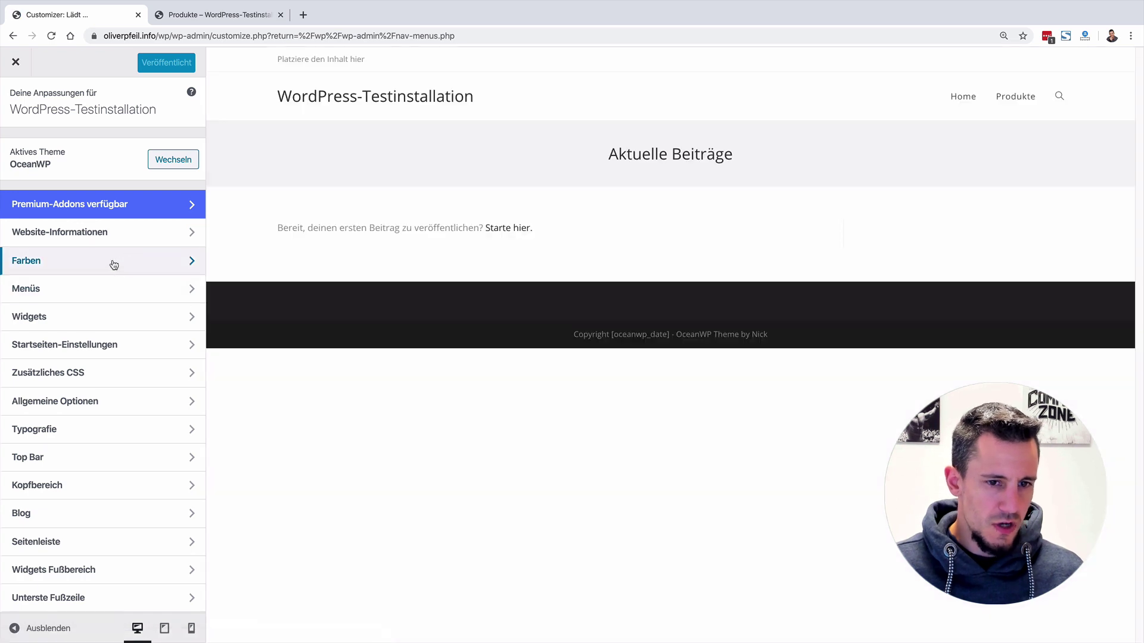
left_click(113, 262)
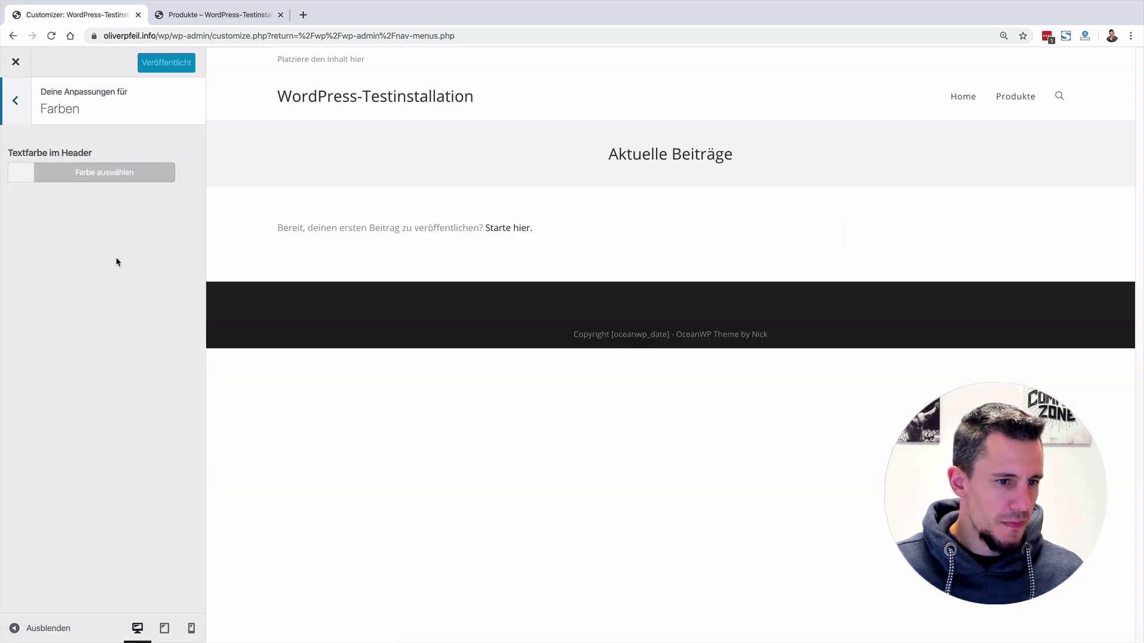
left_click(67, 175)
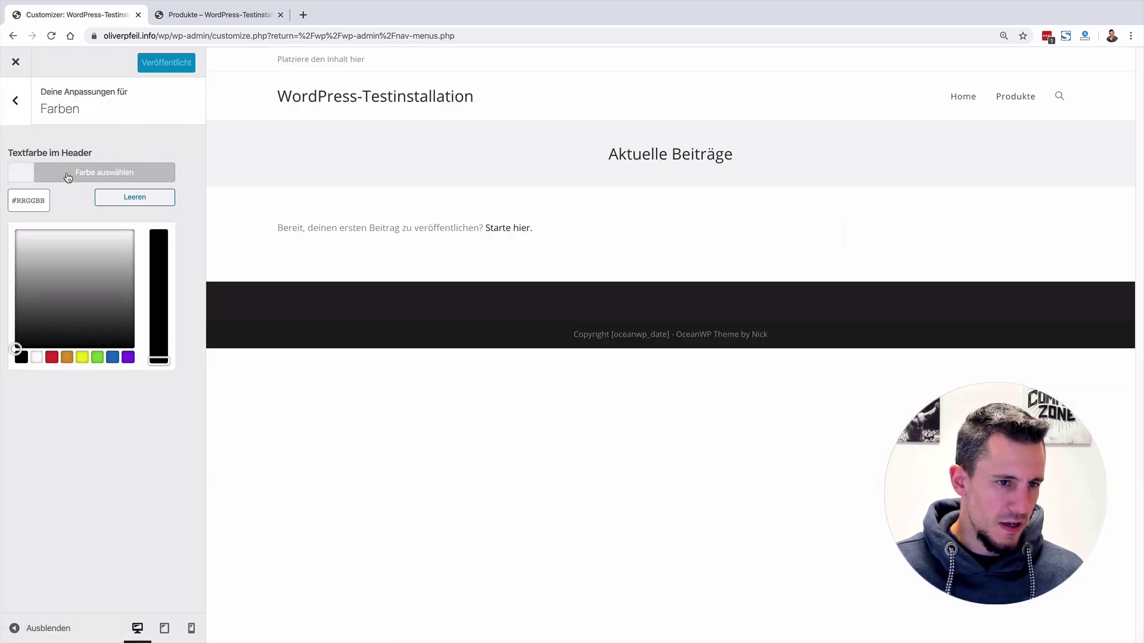
left_click(52, 359)
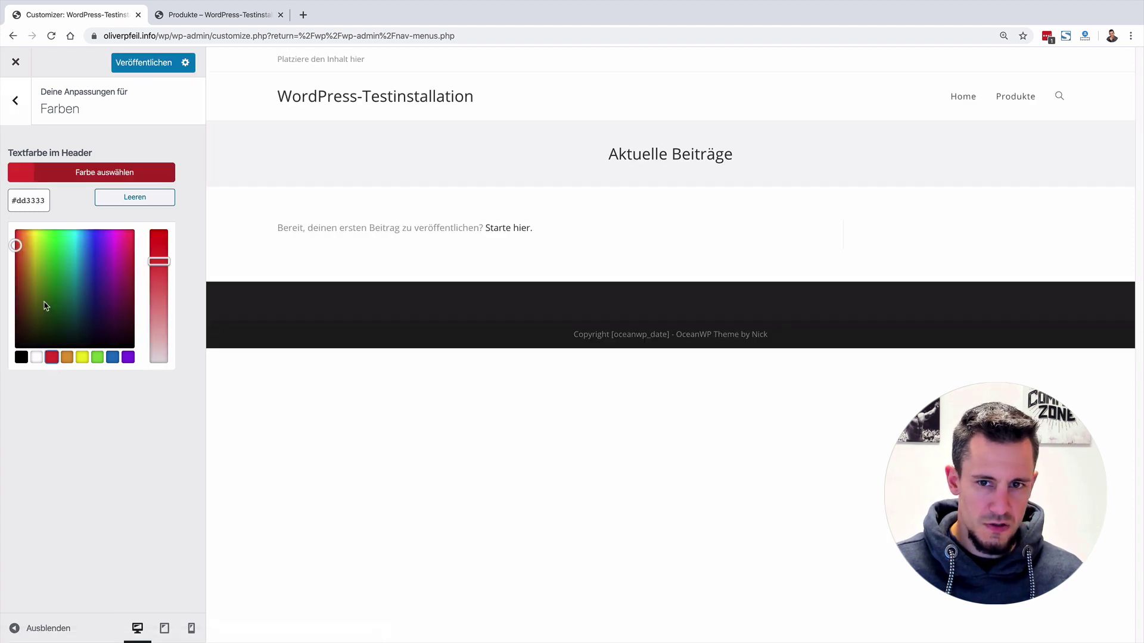
left_click(96, 272)
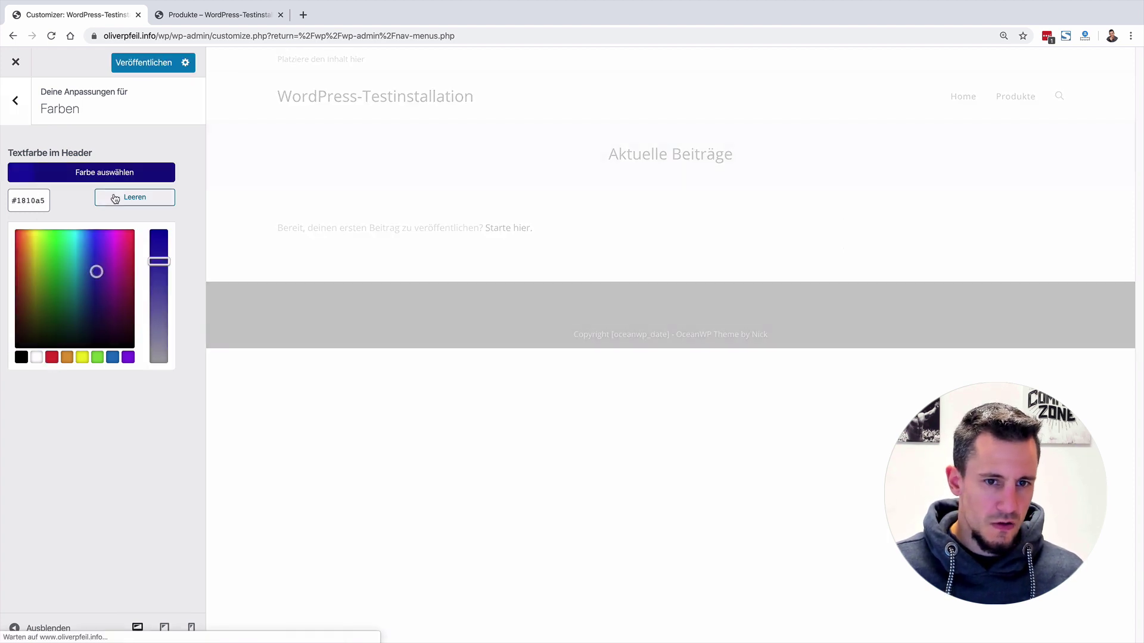
left_click(12, 102)
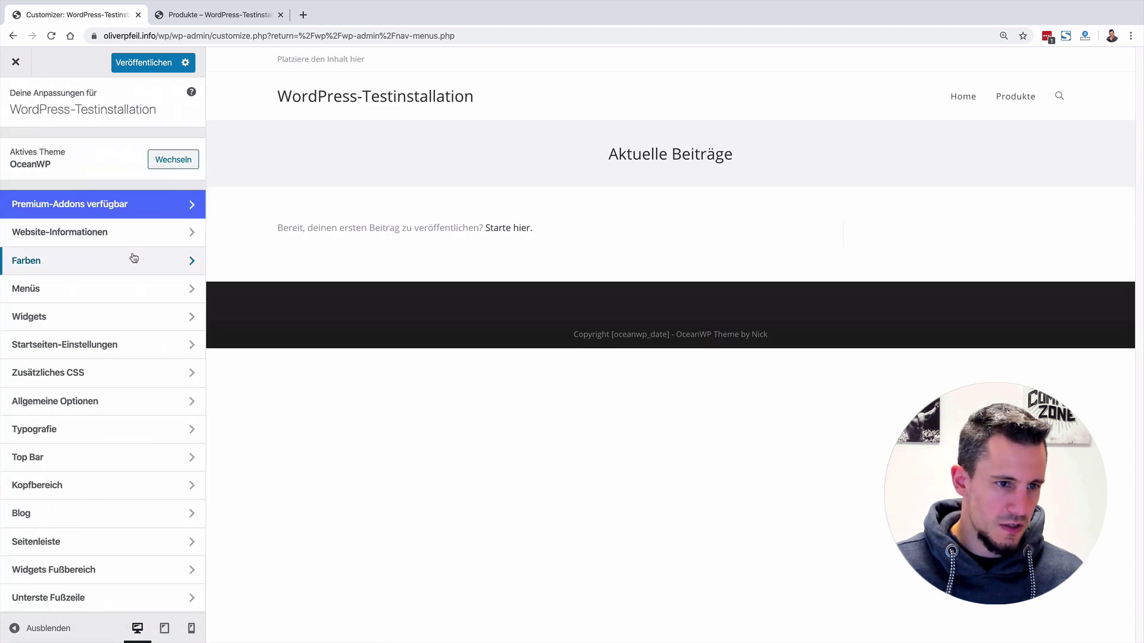
left_click(62, 266)
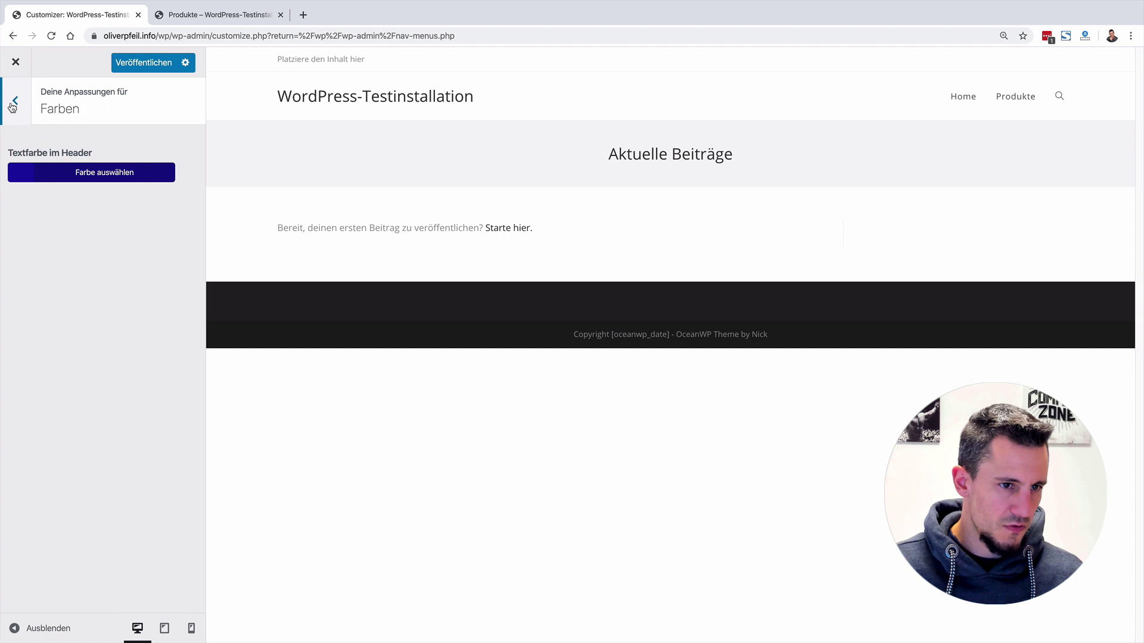
left_click(12, 103)
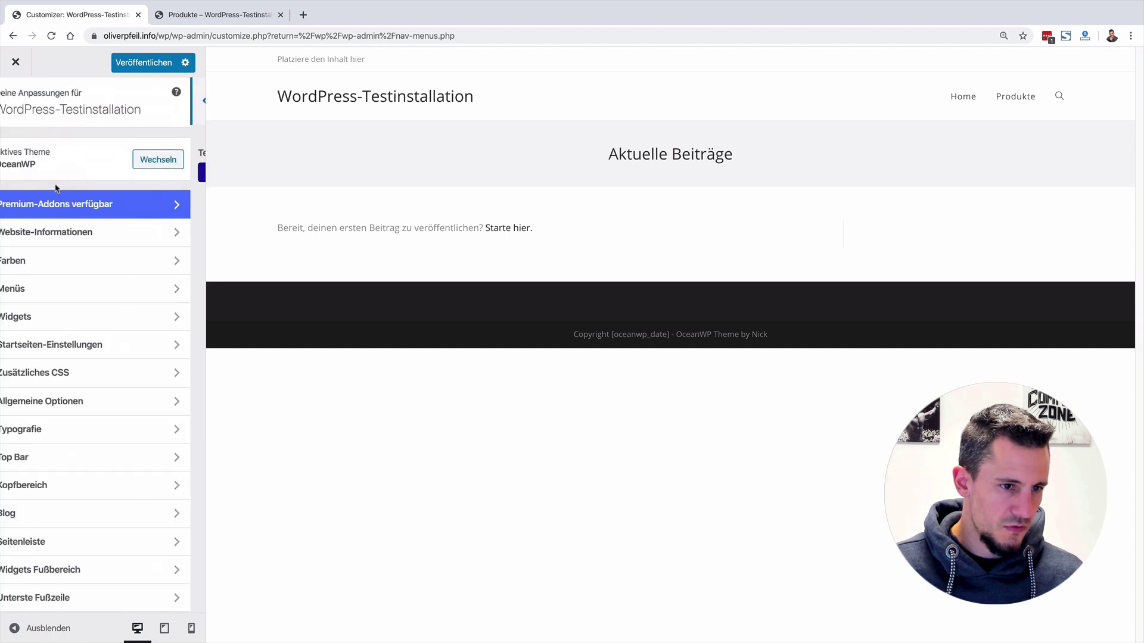
Look at the Menüs and Website-Informationen sections of the Customizer
left_click(34, 293)
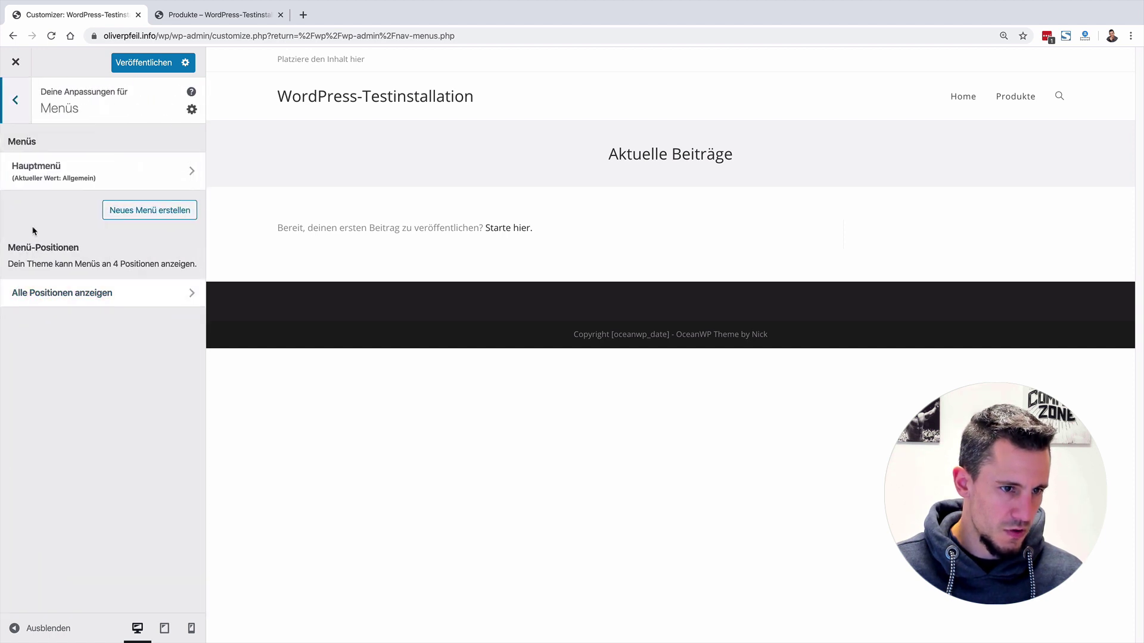
left_click(14, 100)
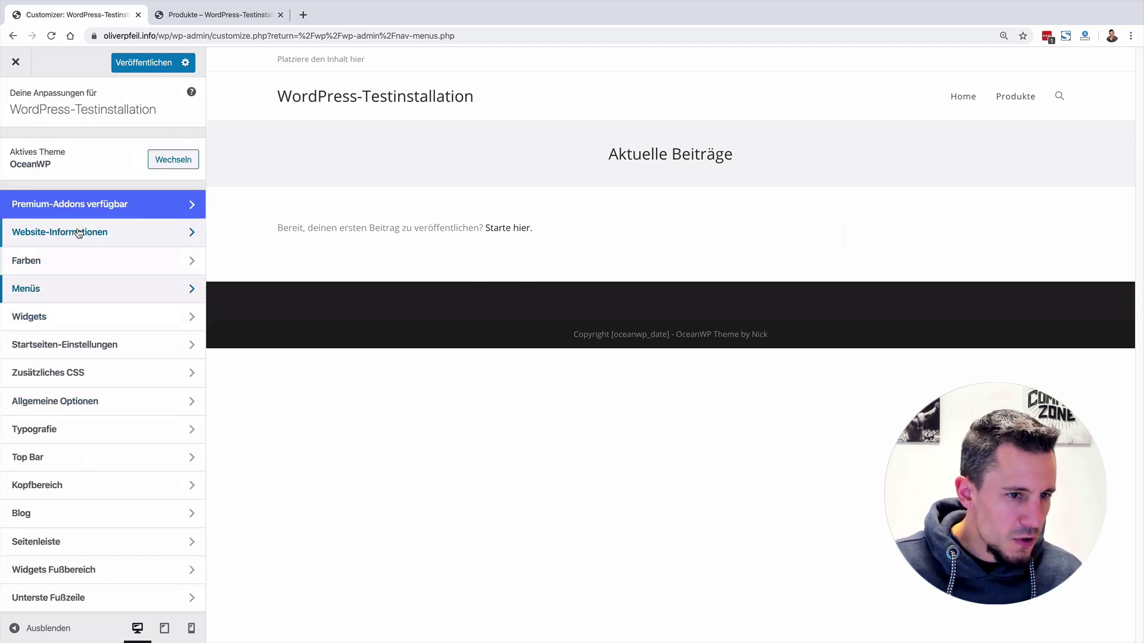
left_click(152, 245)
left_click(12, 107)
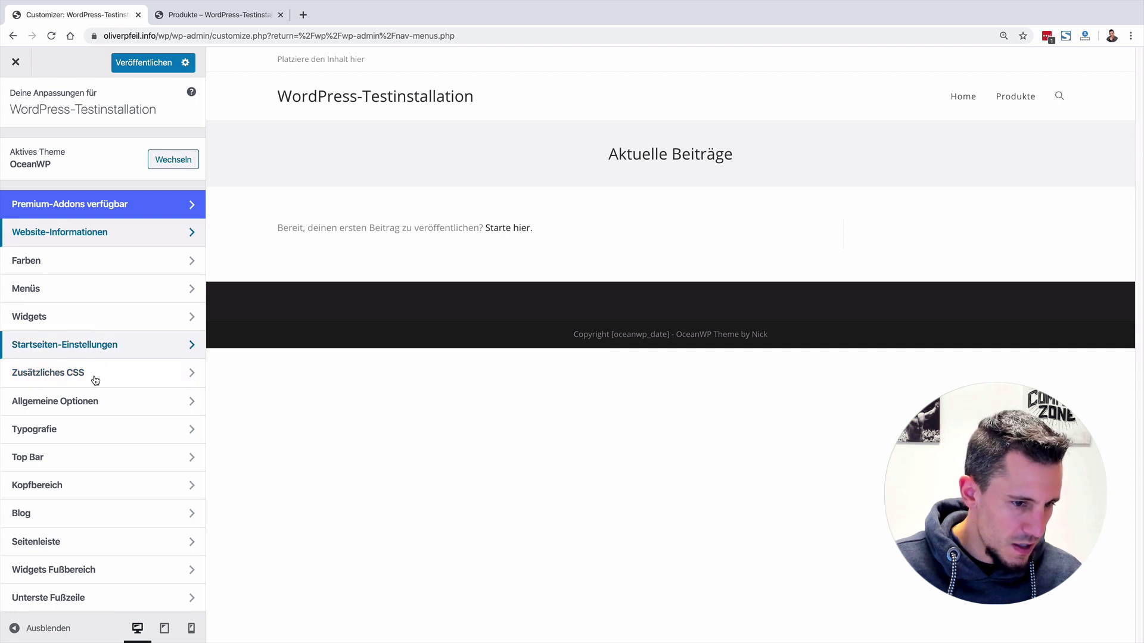
Try a green background colour in the general (Allgemein) settings of the Top Bar
left_click(73, 459)
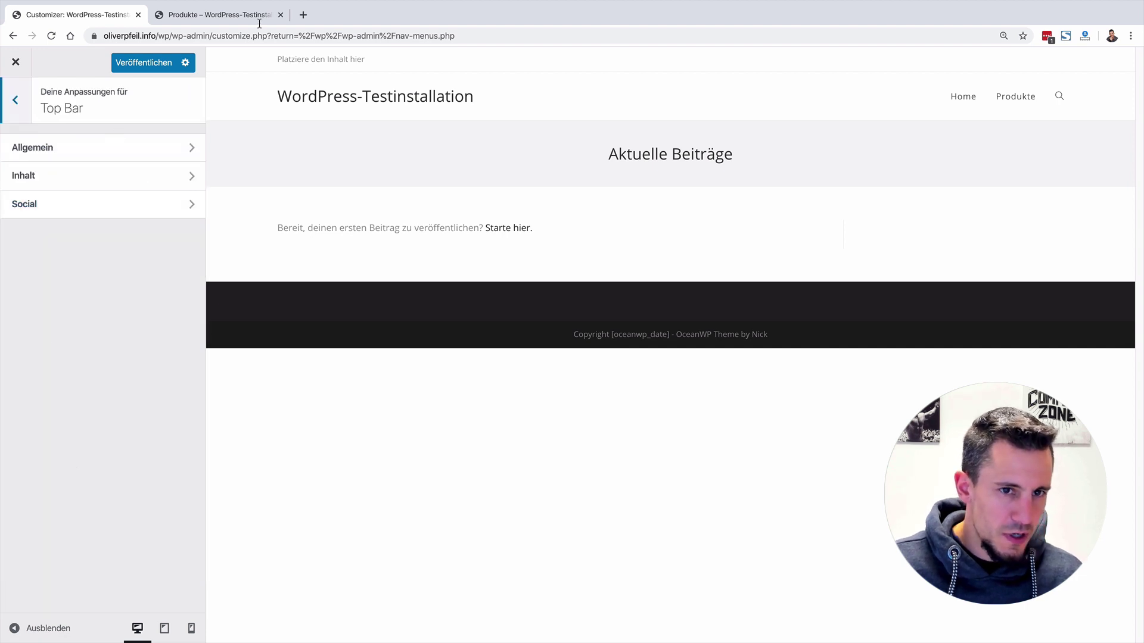
left_click(58, 150)
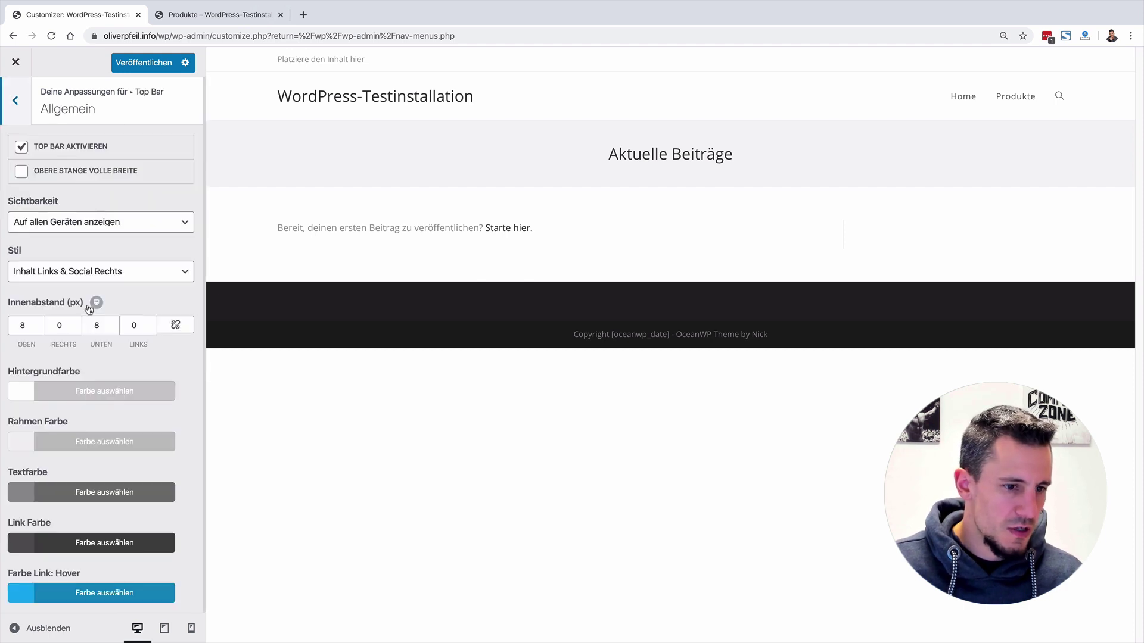
left_click(21, 390)
left_click(70, 485)
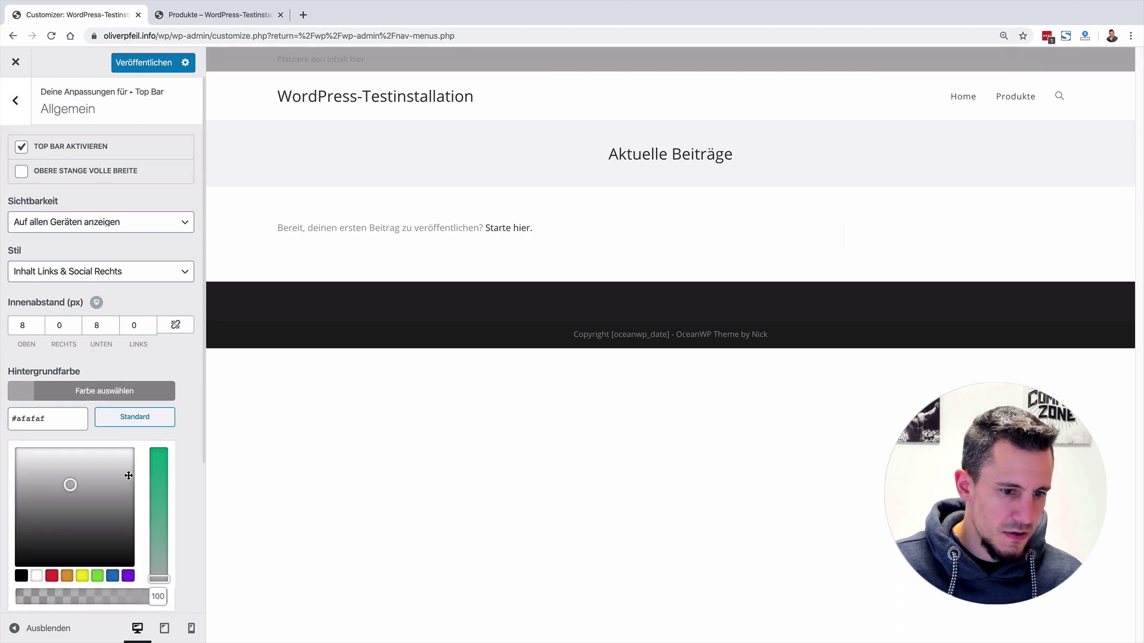
left_click(159, 452)
left_click(103, 391)
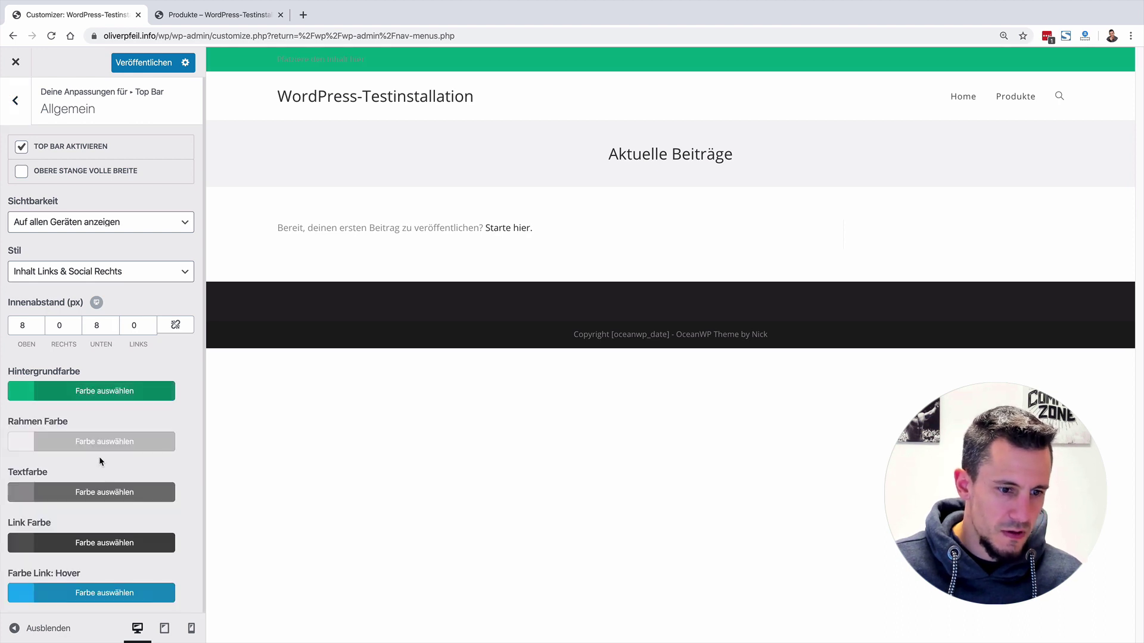
Change the Top Bar's background colour to #ff0044 and return to the Customizer overview
left_click(104, 391)
left_click_drag(122, 456, 130, 448)
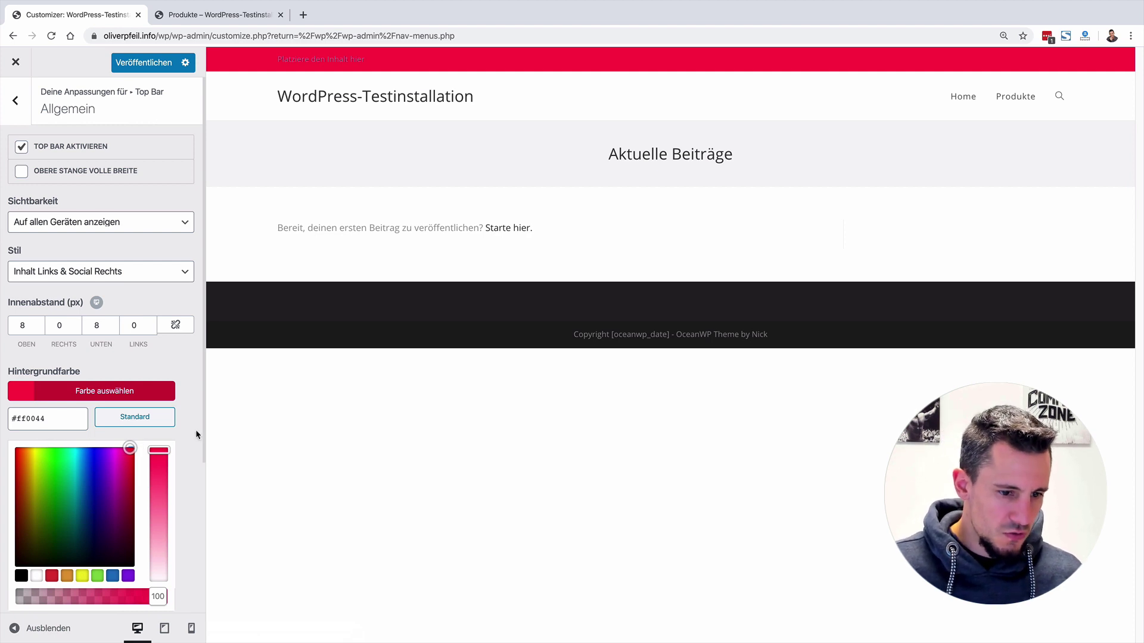
left_click(150, 409)
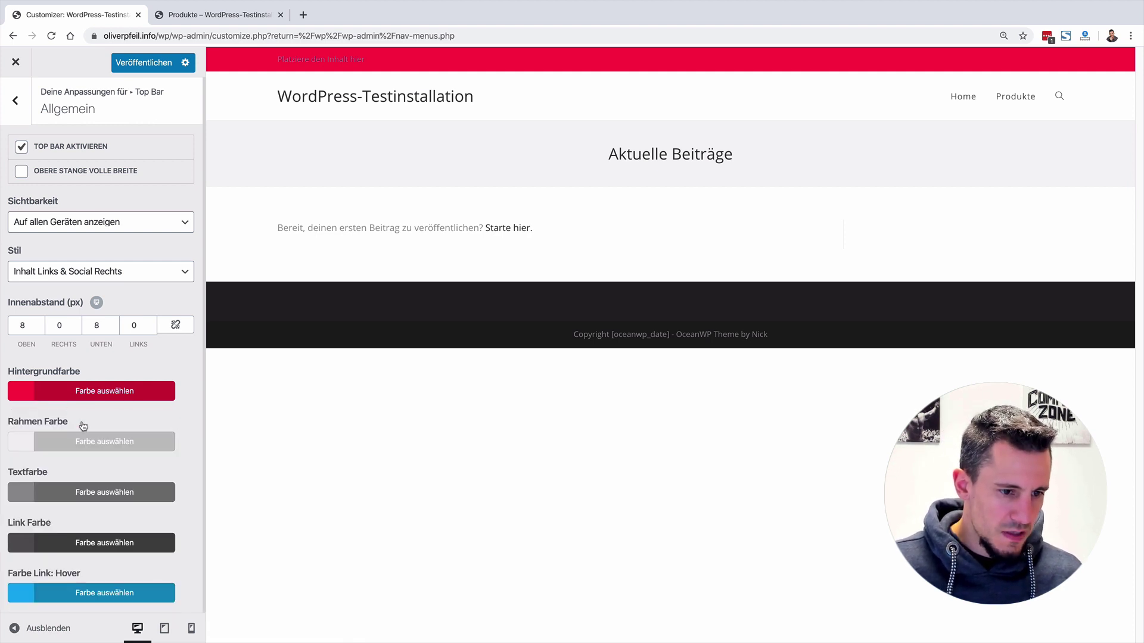
left_click(15, 100)
left_click(15, 103)
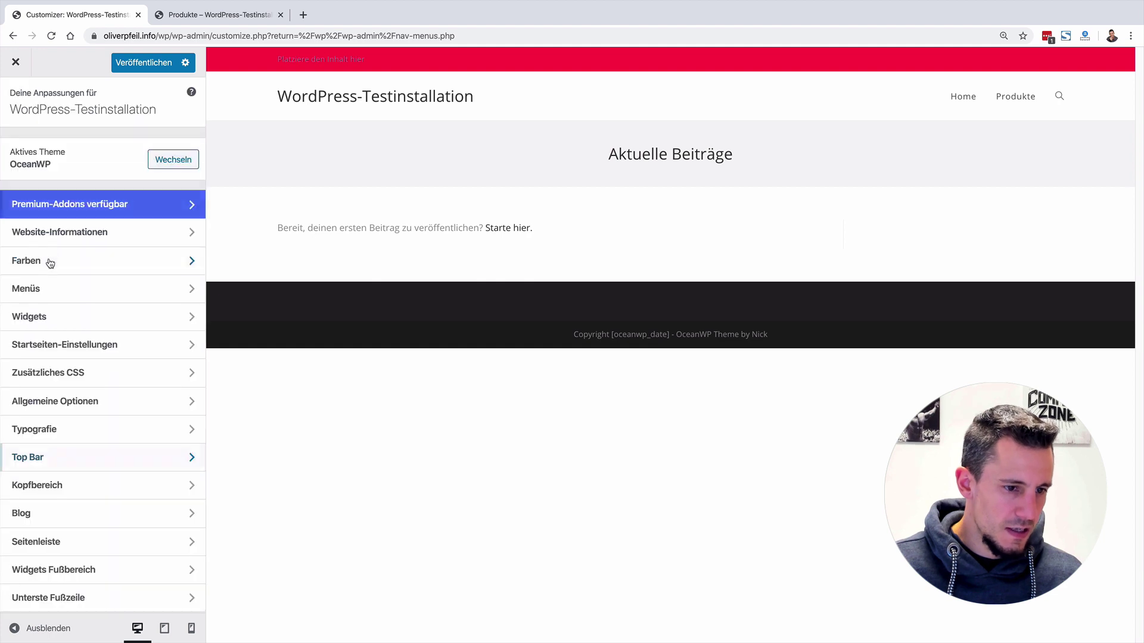
Reduce the header height to 58 px in the general settings of the Kopfbereich
left_click(50, 488)
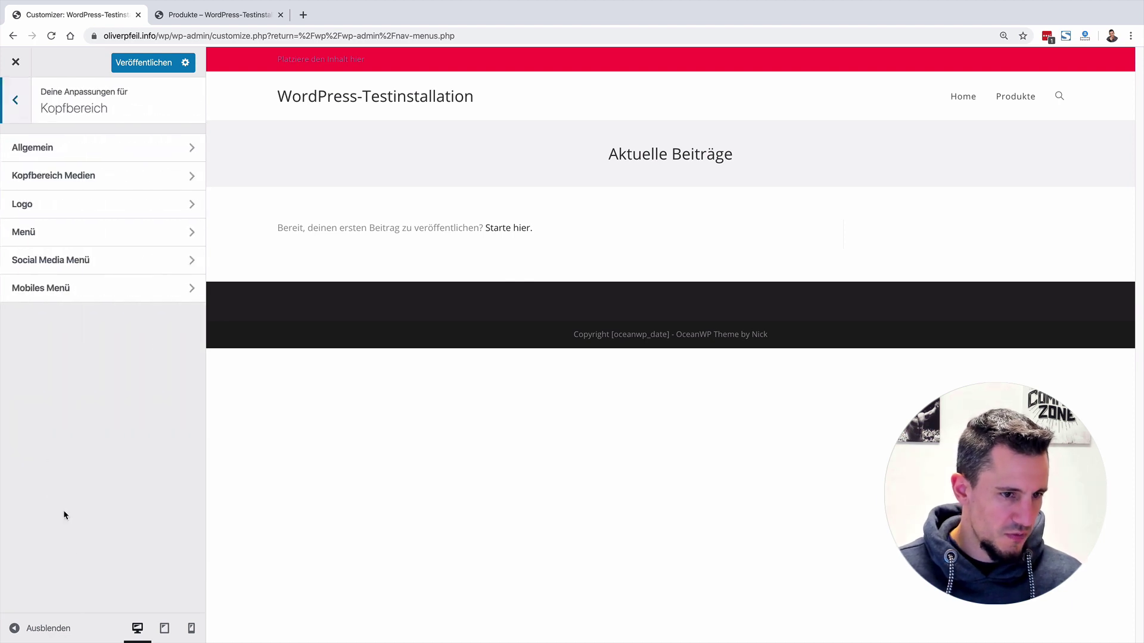
left_click(81, 149)
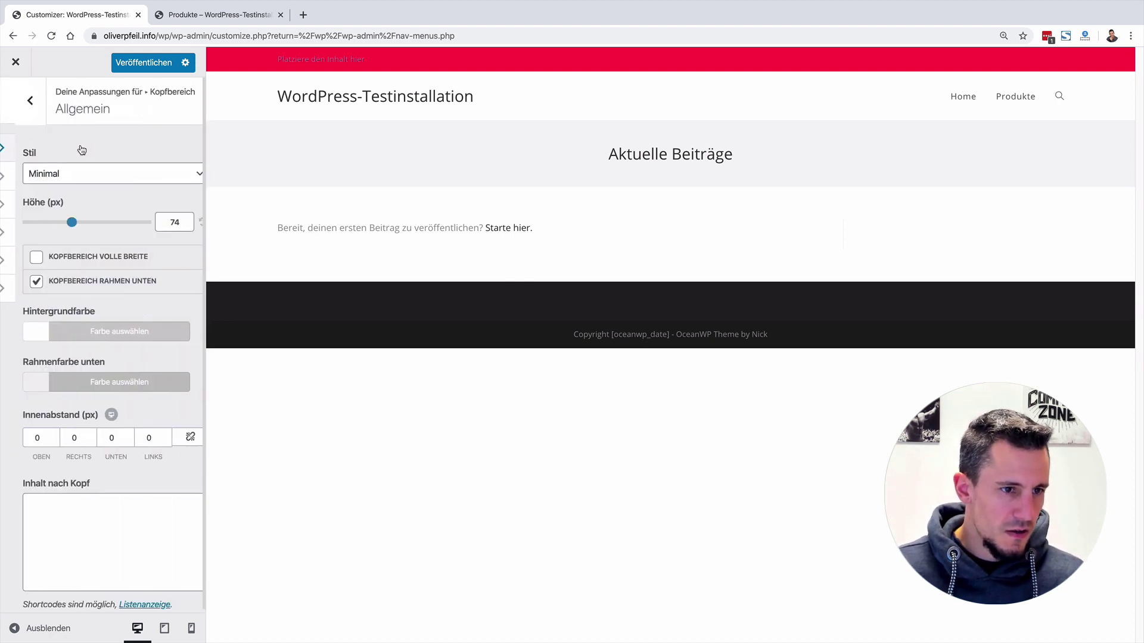
mouse_move(59, 226)
left_mouse_down()
mouse_move(133, 224)
mouse_move(13, 224)
mouse_move(48, 224)
left_mouse_up()
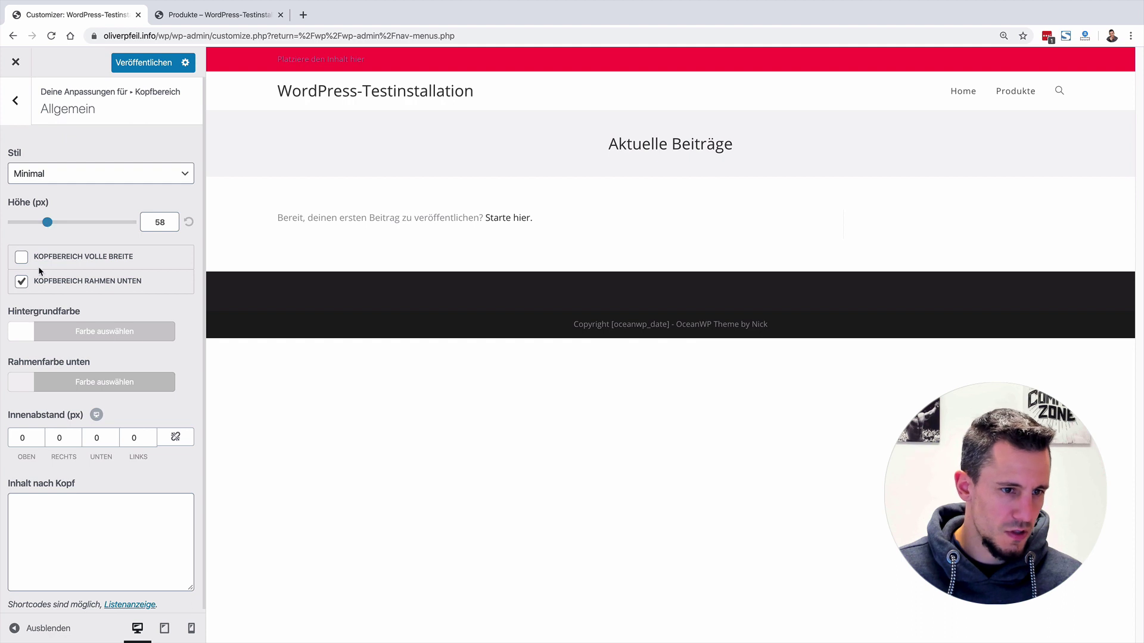
Try #686868 as the header's background colour, and leave the Customizer discarding all changes
left_click(24, 334)
left_click(73, 421)
left_click(101, 471)
mouse_move(100, 470)
left_mouse_down()
mouse_move(43, 485)
mouse_move(40, 459)
left_mouse_up()
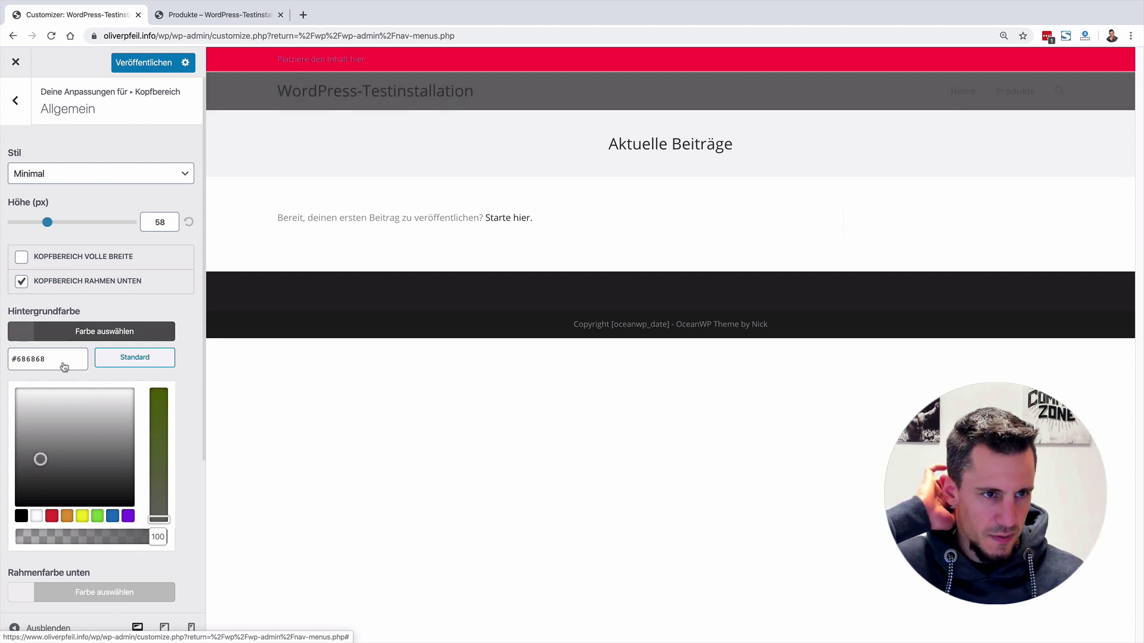
left_click(15, 65)
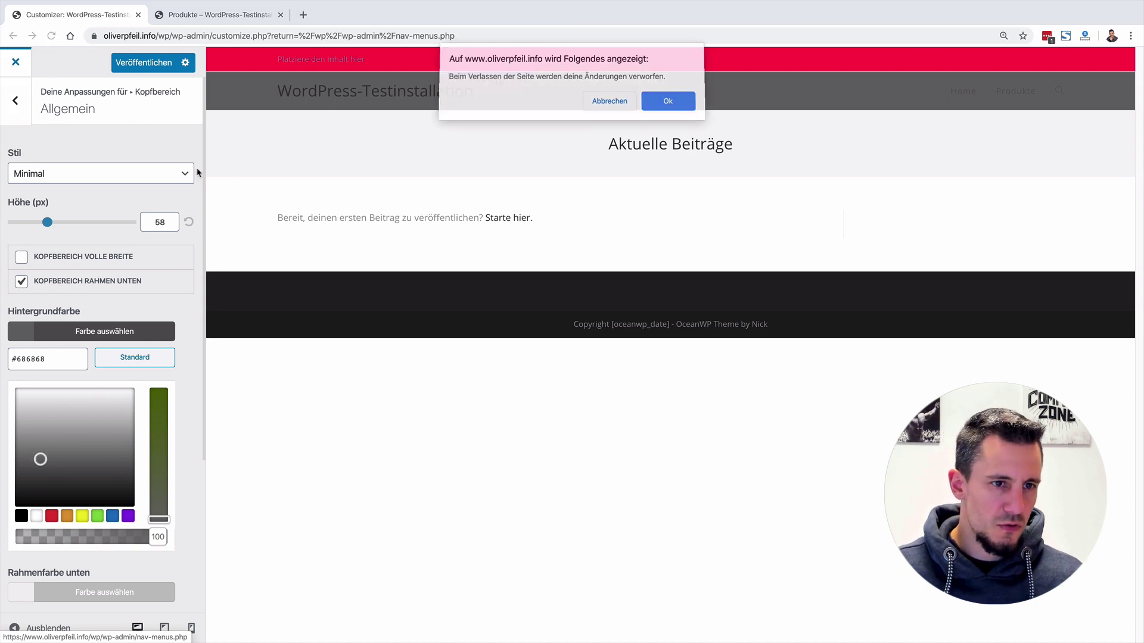
left_click(668, 103)
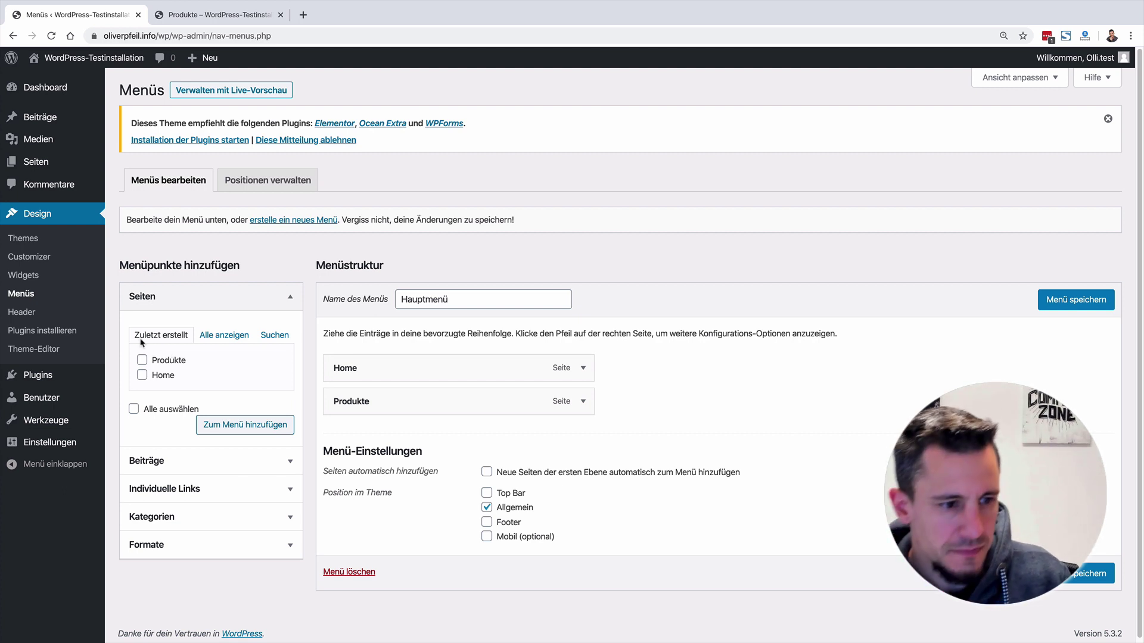
View the installed plugins and point out the Classic Editor entry
left_click(23, 380)
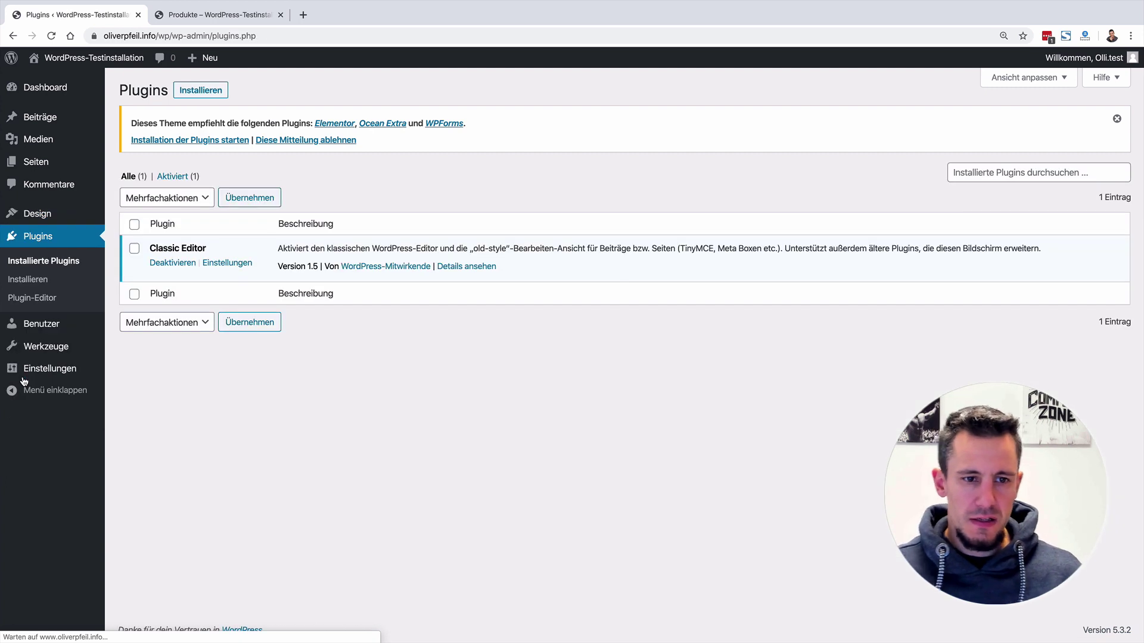
left_click_drag(151, 248, 203, 246)
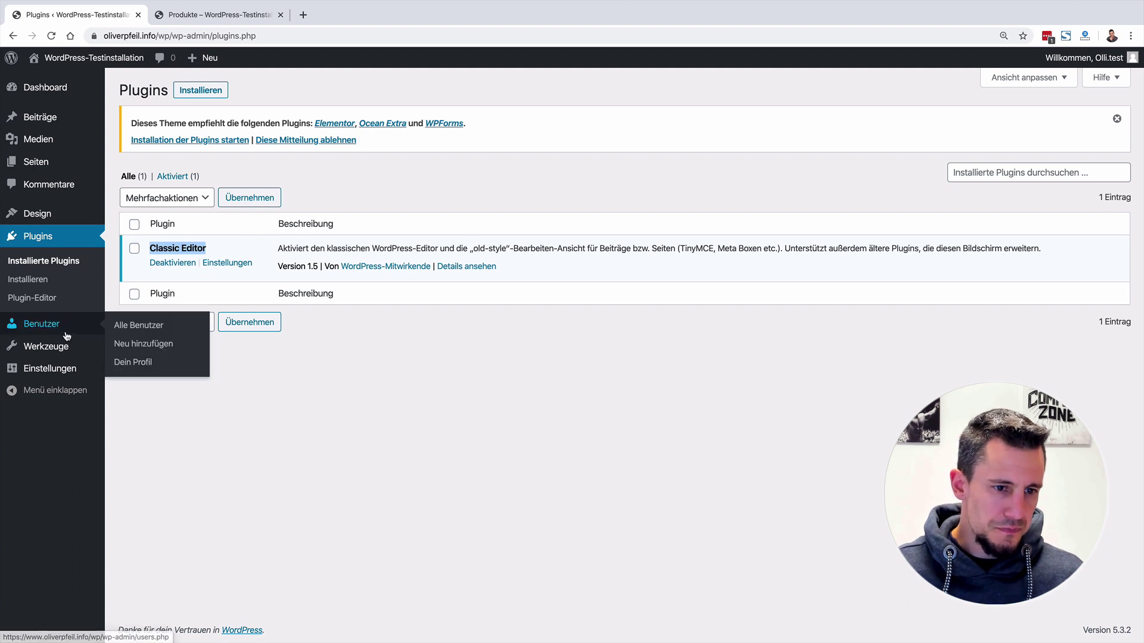
left_click(281, 250)
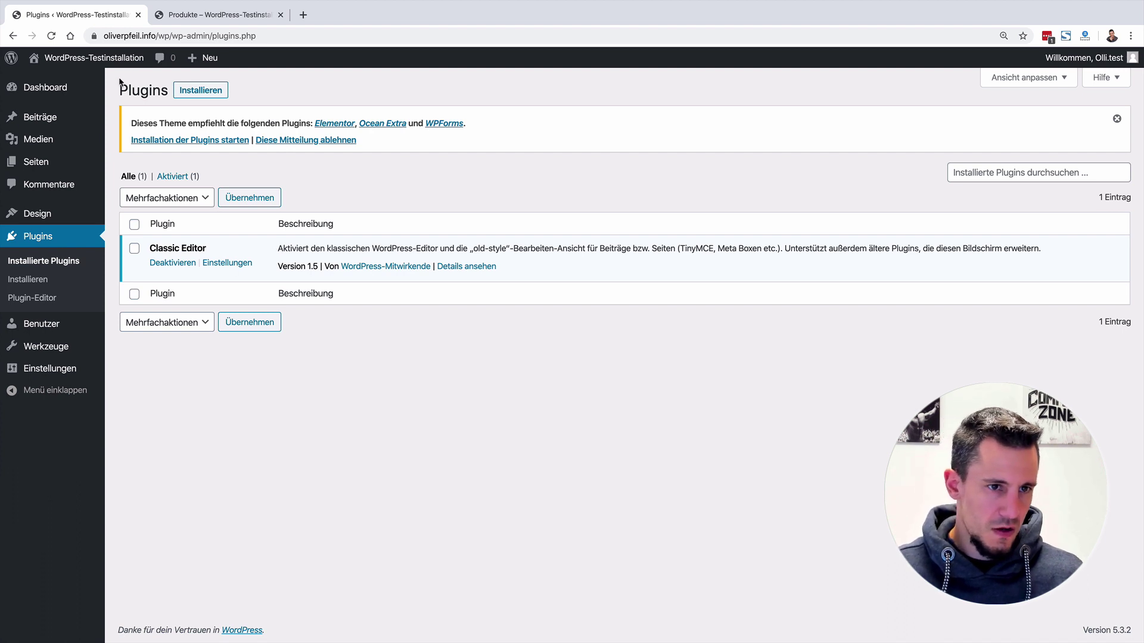
Go to adding a new plugin, show the .zip upload form, and look through the featured (Vorgestellt) plugins
left_click(194, 91)
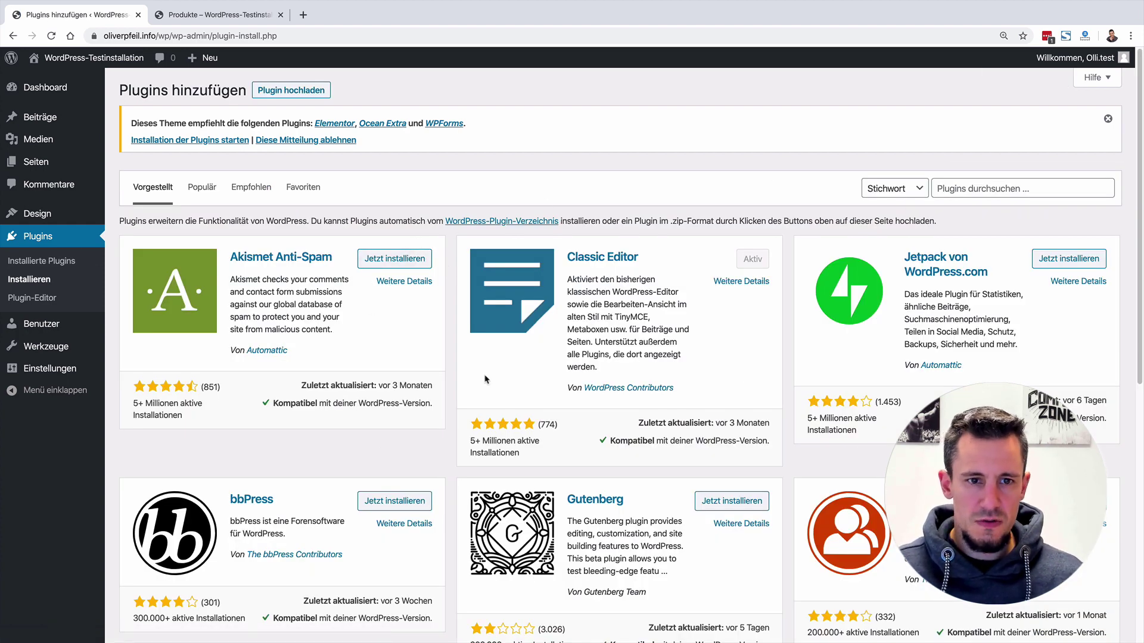
left_click(285, 91)
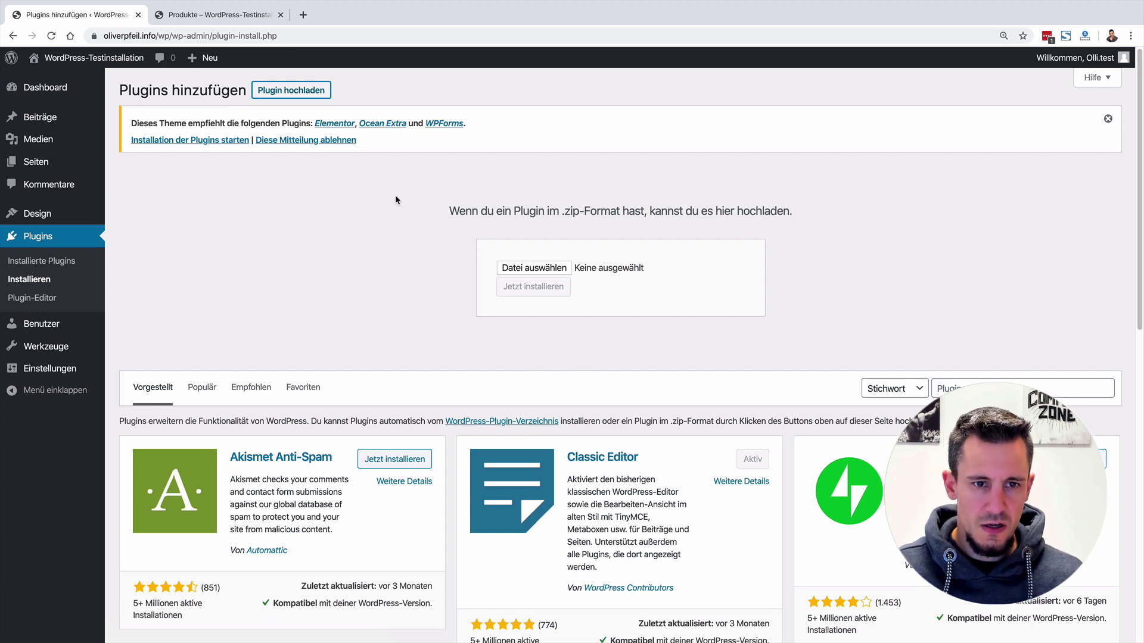
scroll(403, 197, "down", 3)
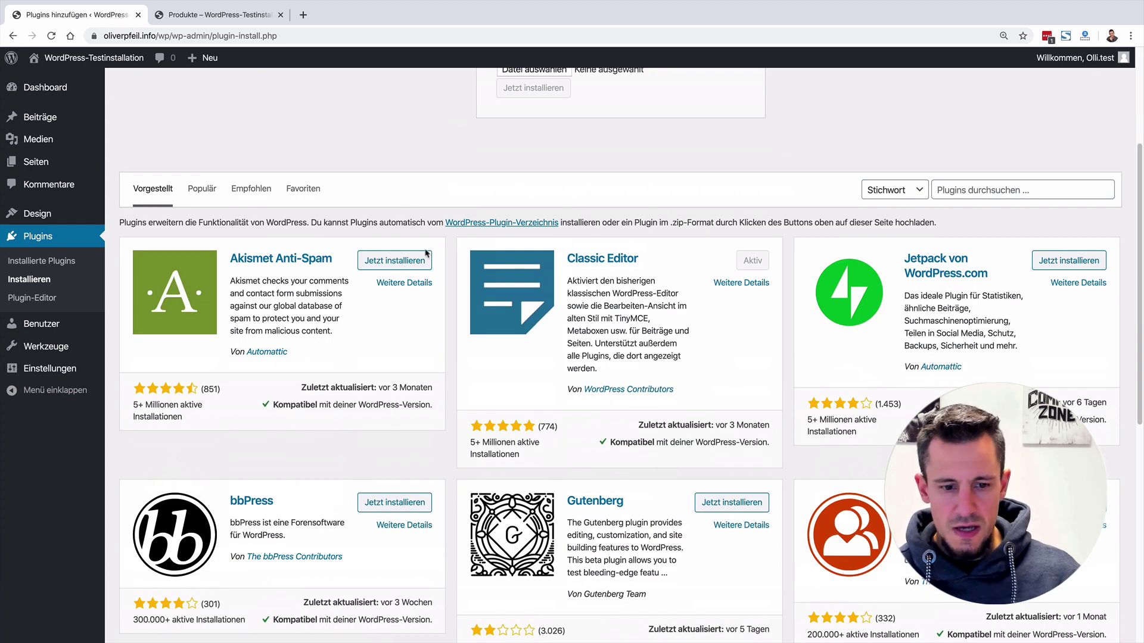
scroll(512, 314, "down", 5)
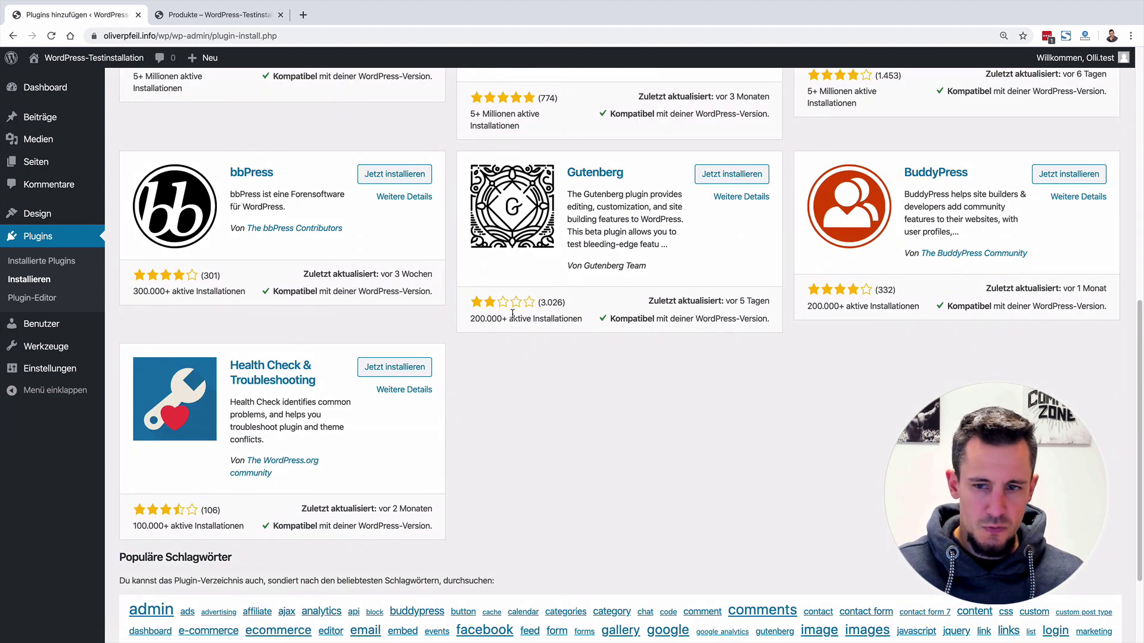
Search the plugin directory for "bilder" by keyword (Stichwort) and look through the resulting plugins
scroll(512, 314, "up", 5)
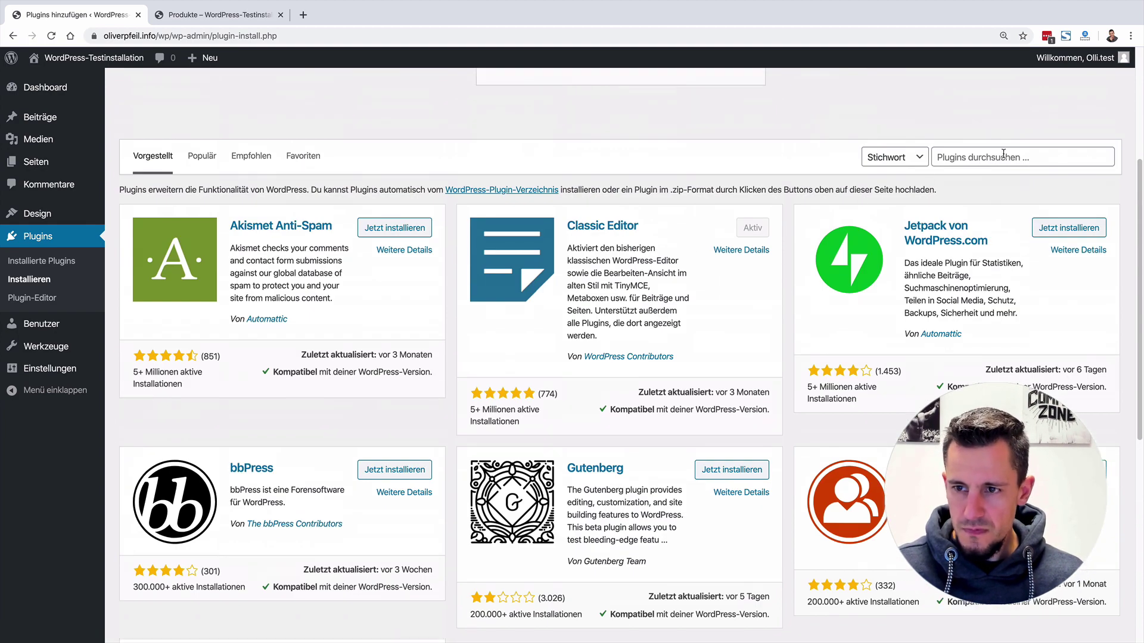
left_click(1002, 153)
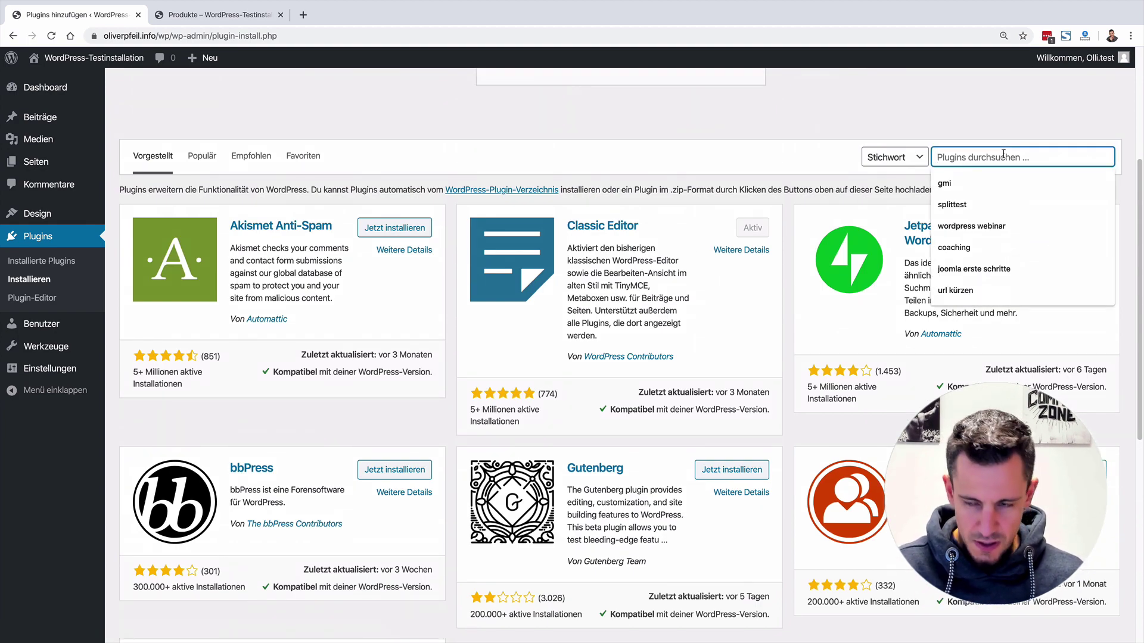
type("bilder")
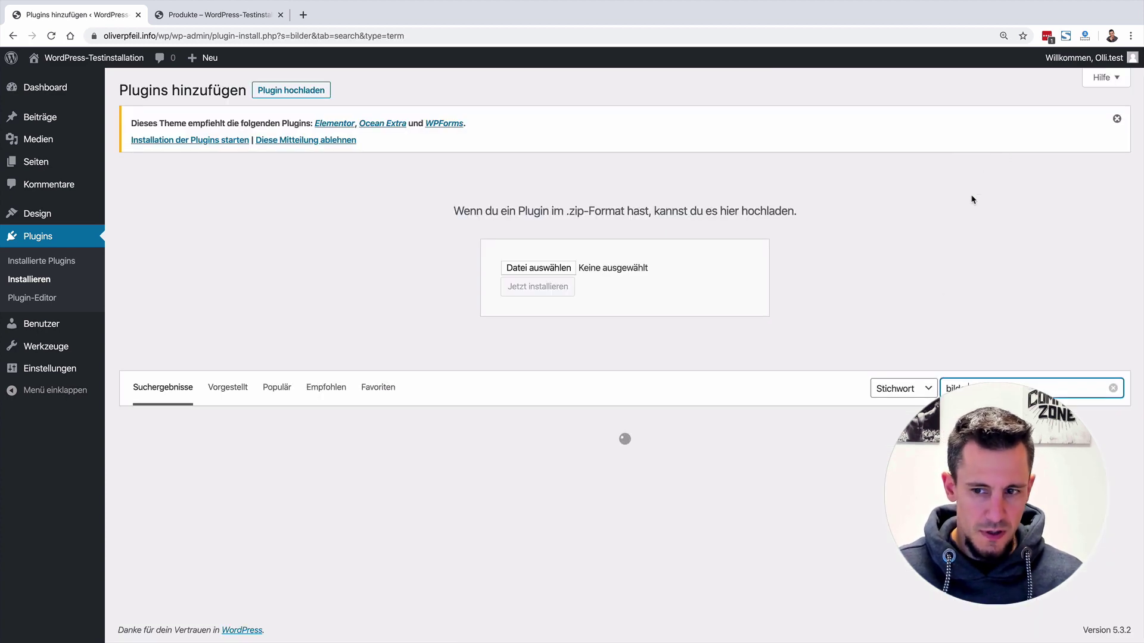
scroll(824, 294, "down", 5)
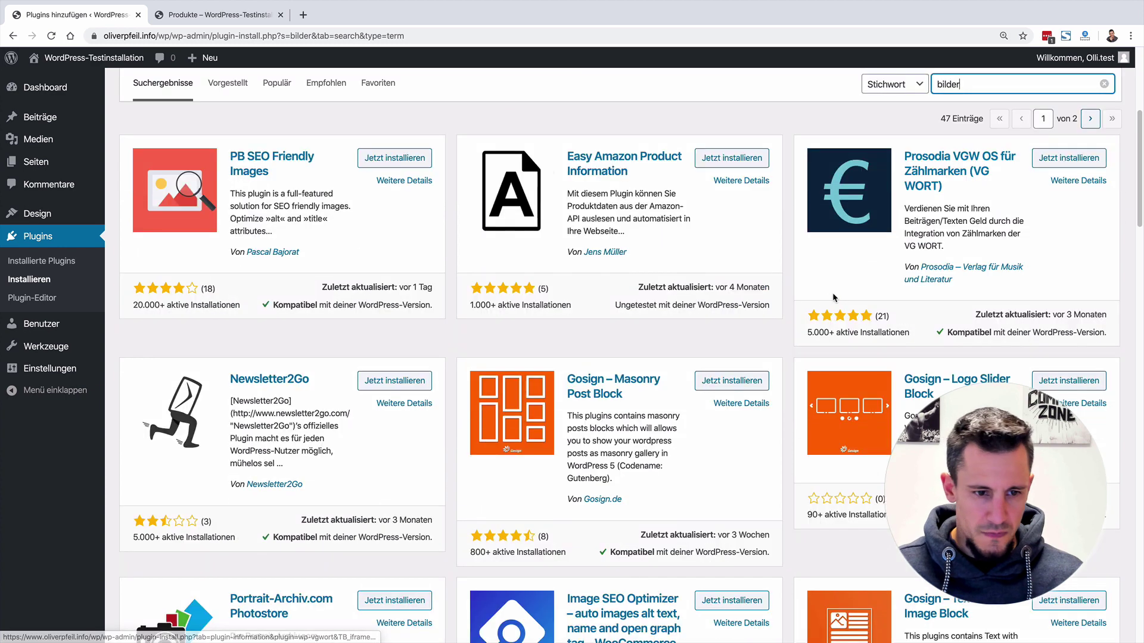
scroll(830, 295, "down", 5)
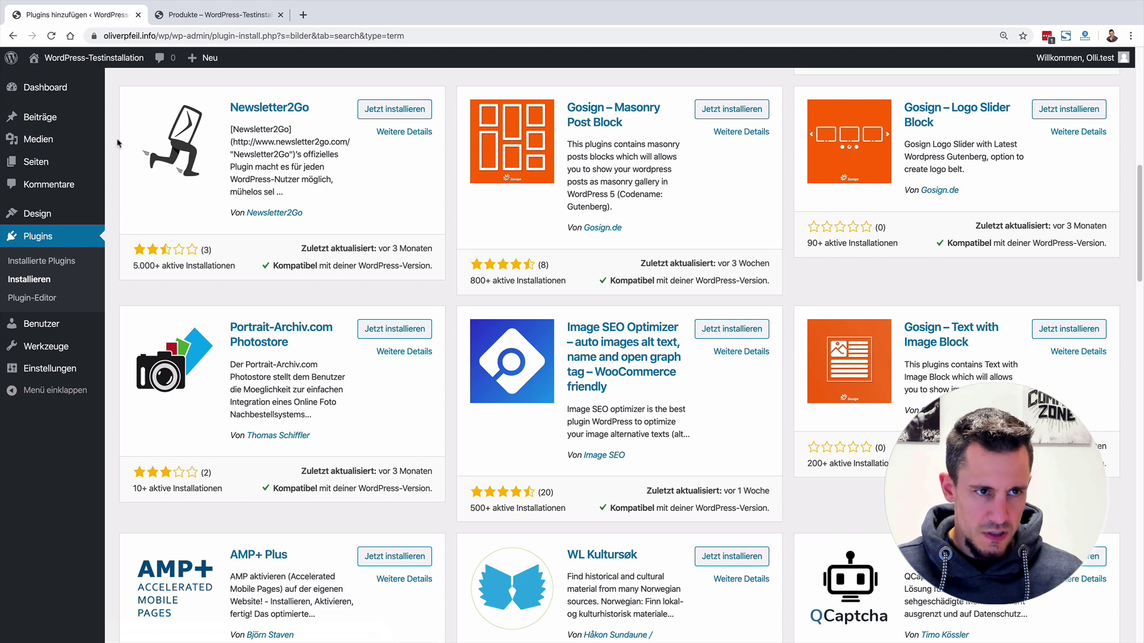
mouse_move(2, 4)
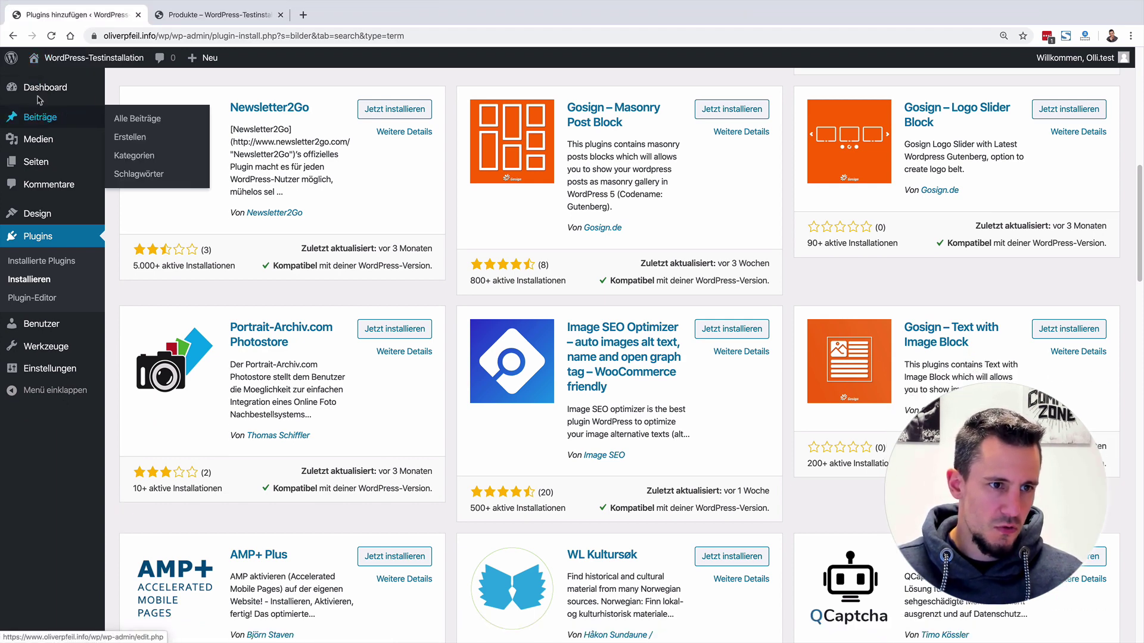
mouse_move(46, 88)
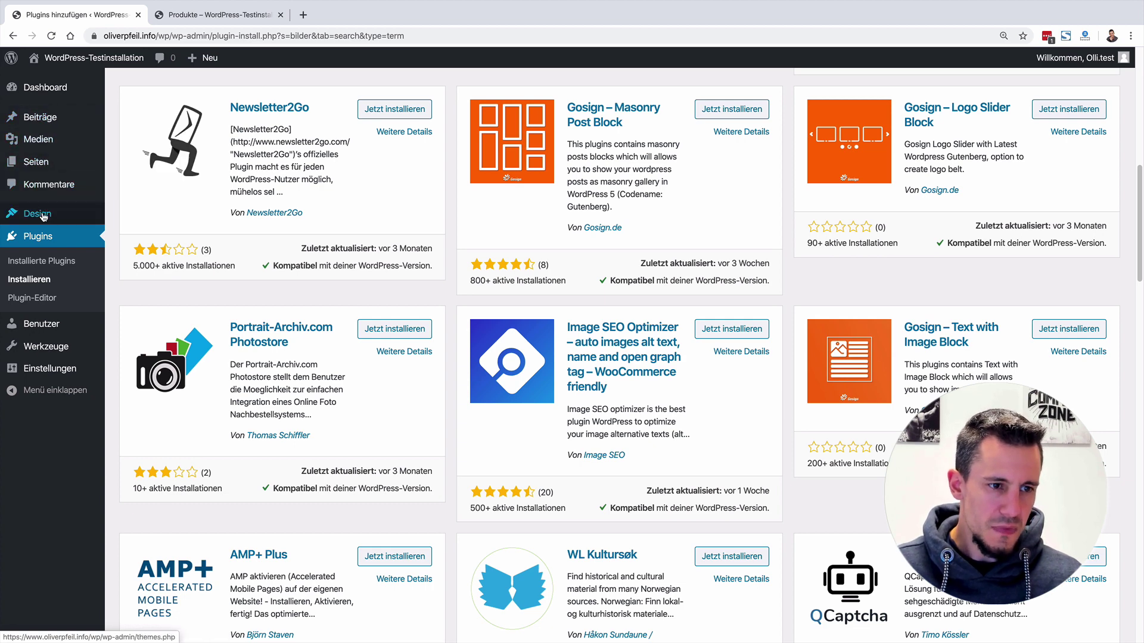
mouse_move(50, 218)
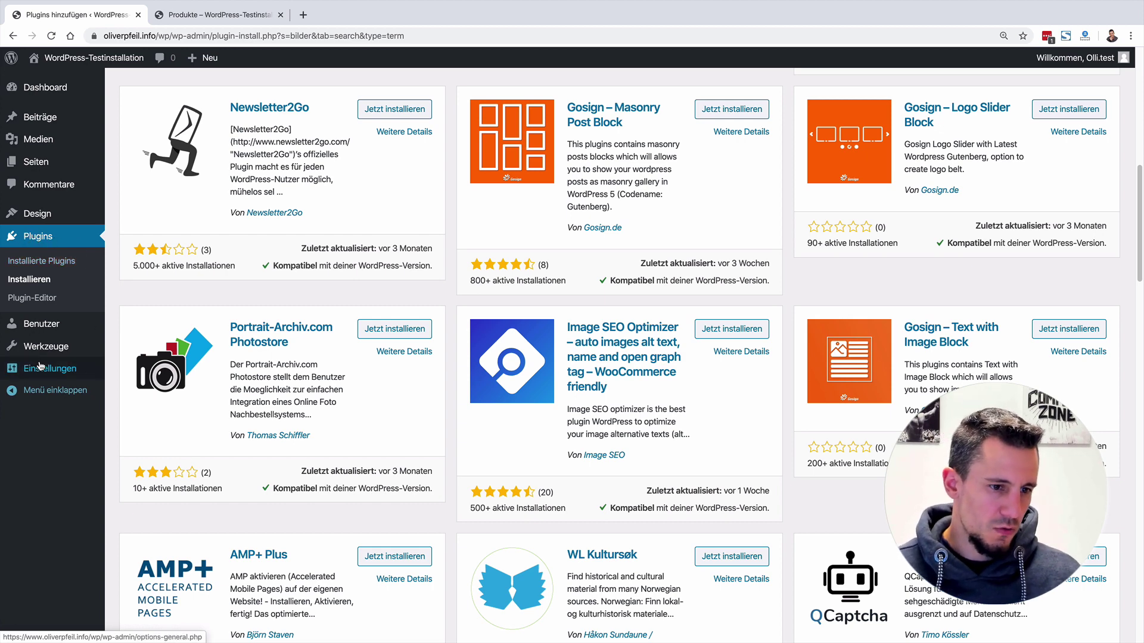
mouse_move(47, 369)
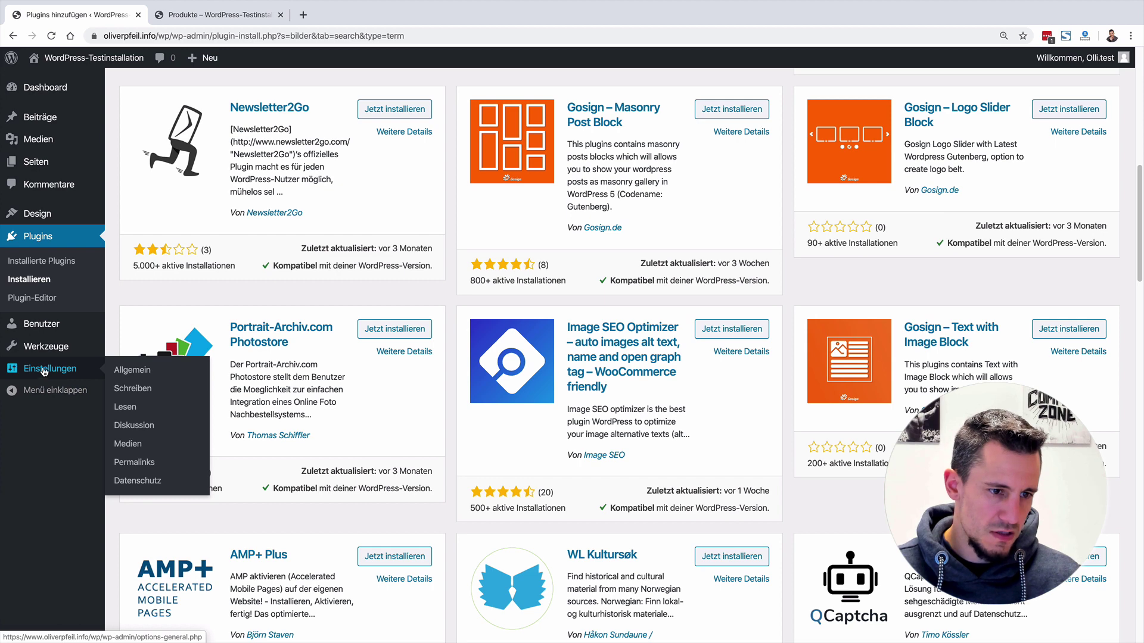
mouse_move(48, 327)
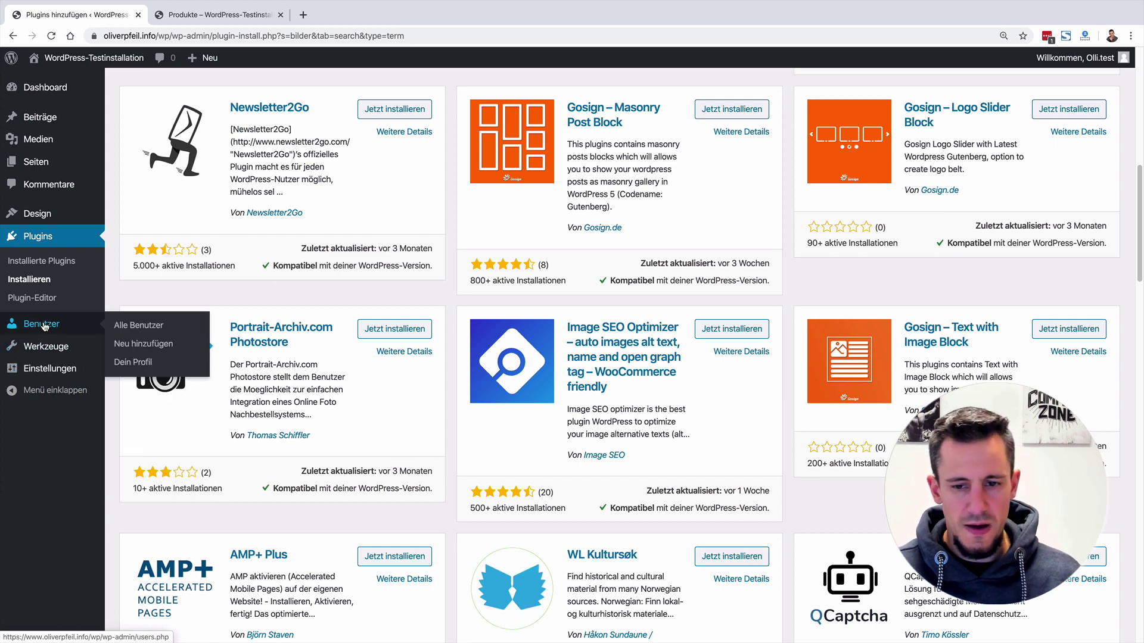